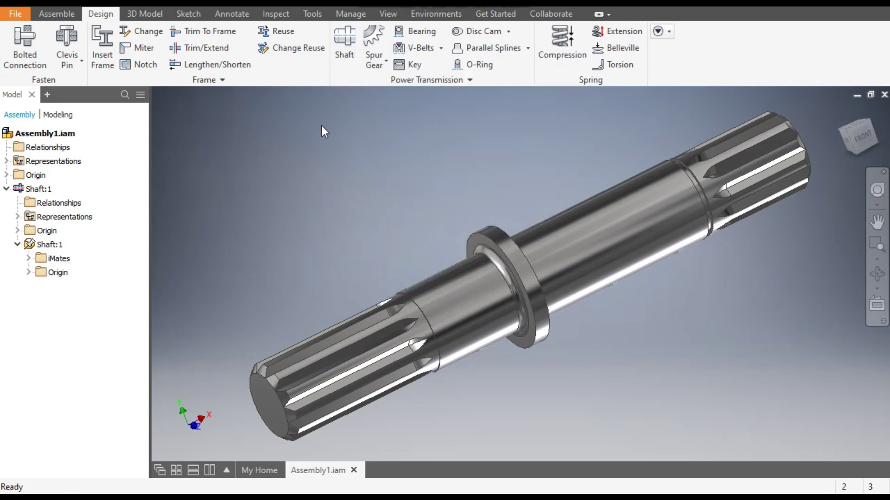
# - Create a new assembly file from the metric Standard (mm).iam template
pyautogui.click(29, 7)
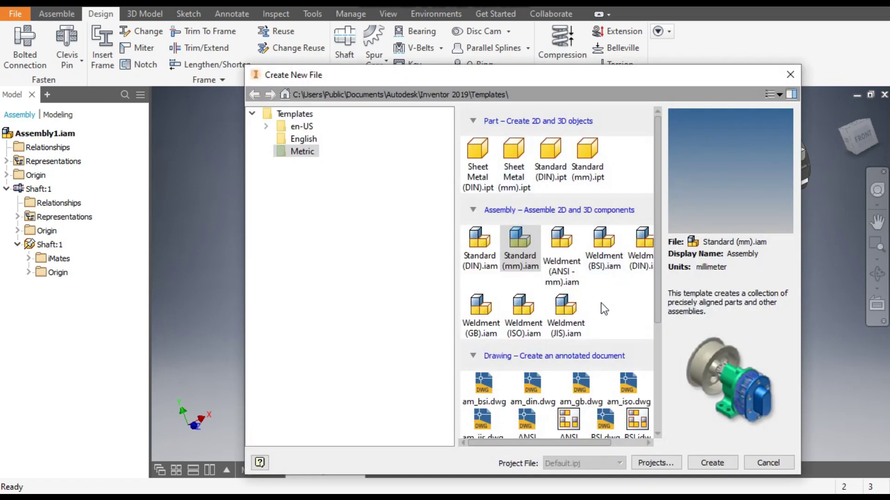
pyautogui.click(522, 240)
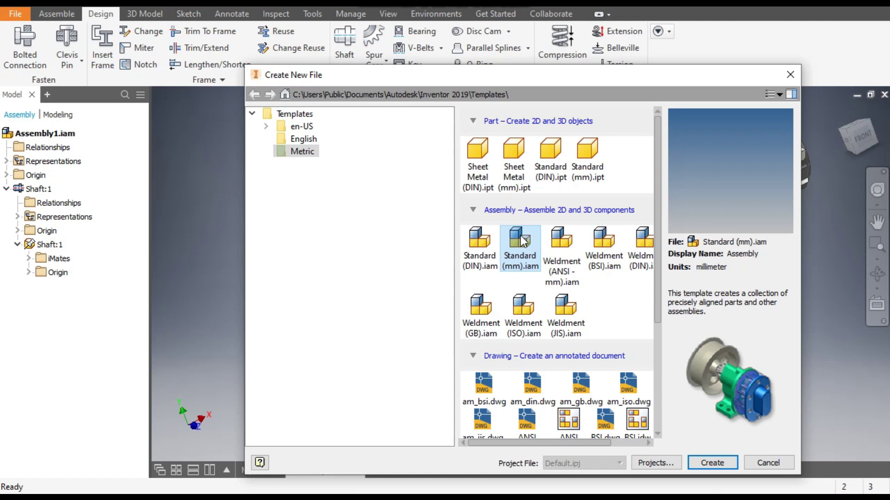
pyautogui.click(711, 462)
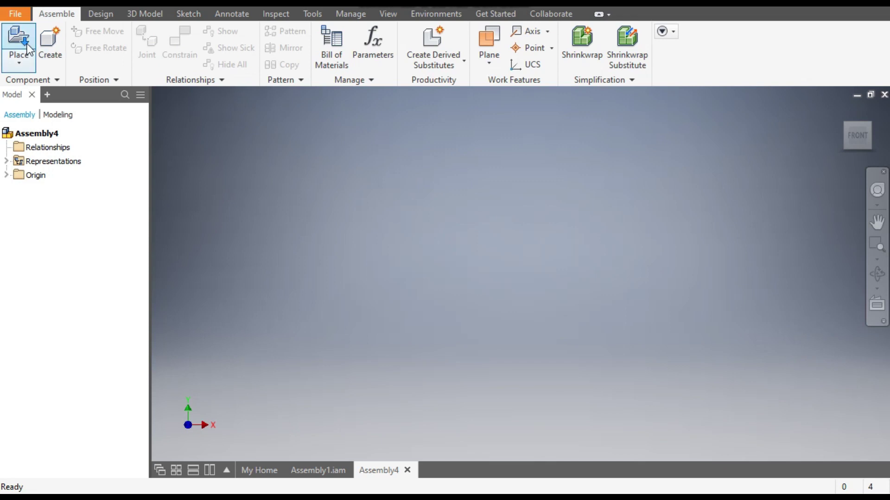
# - Start the Shaft component generator and save the new assembly as "shaft" in the spline shaft folder
pyautogui.click(94, 15)
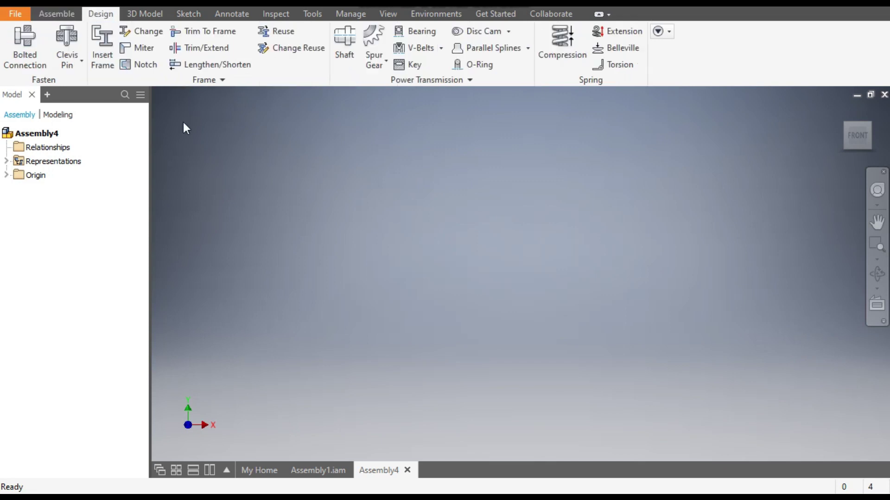
pyautogui.click(343, 46)
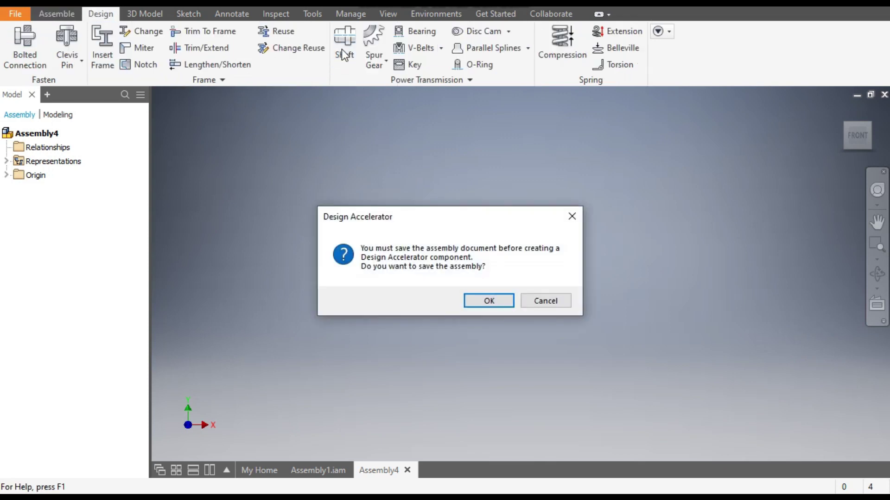
pyautogui.click(490, 301)
pyautogui.click(253, 410)
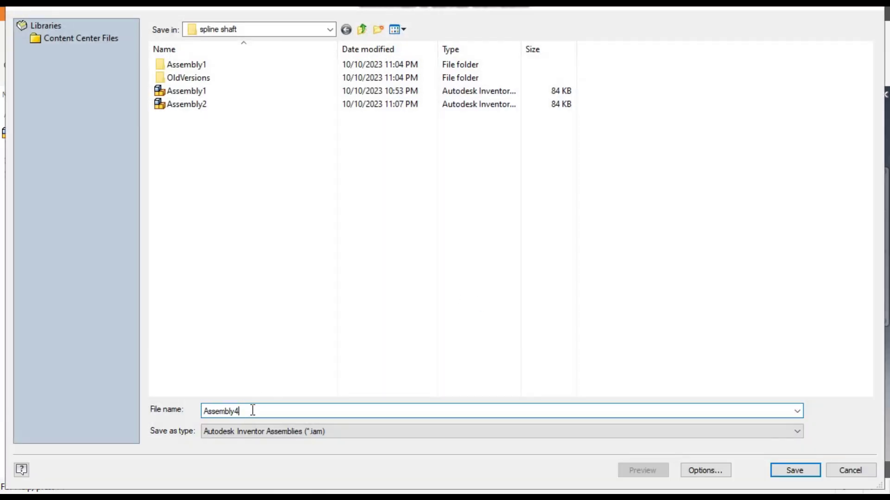
pyautogui.press('BackSpace')
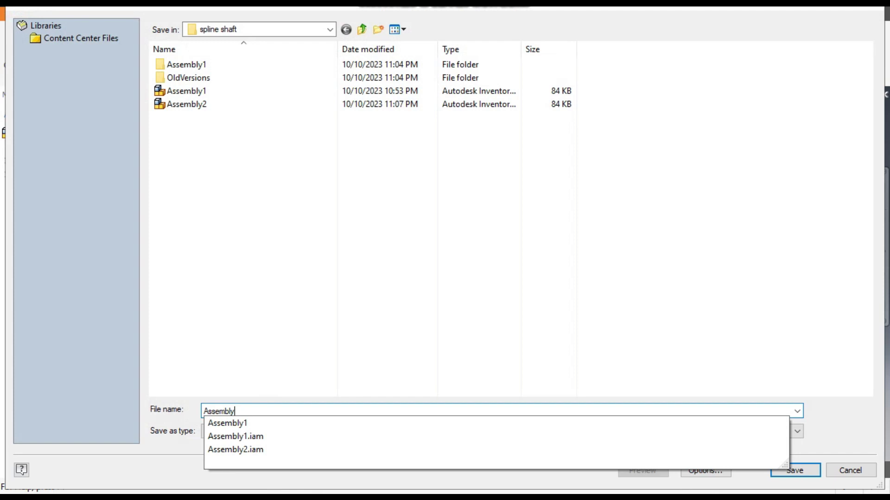
pyautogui.write('3')
pyautogui.press('BackSpace')
pyautogui.press('BackSpace')
pyautogui.press('BackSpace')
pyautogui.press('BackSpace')
pyautogui.press('BackSpace')
pyautogui.press('BackSpace')
pyautogui.press('BackSpace')
pyautogui.press('BackSpace')
pyautogui.press('BackSpace')
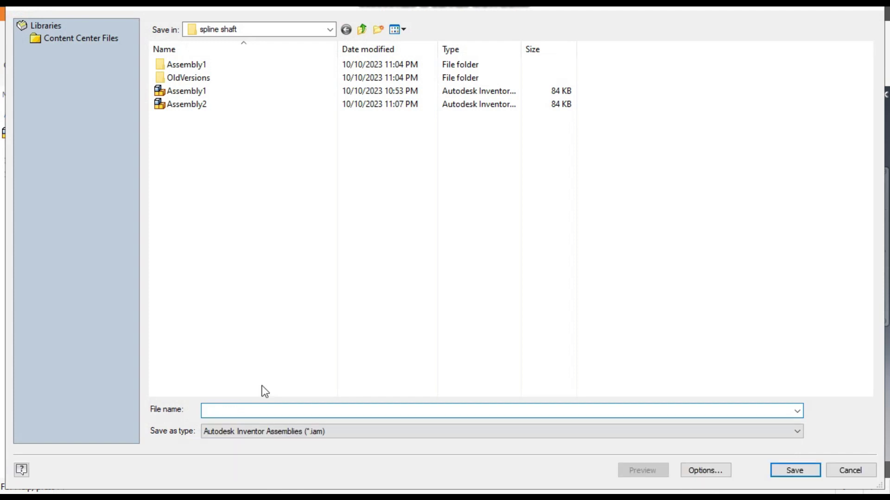
pyautogui.write('shaft')
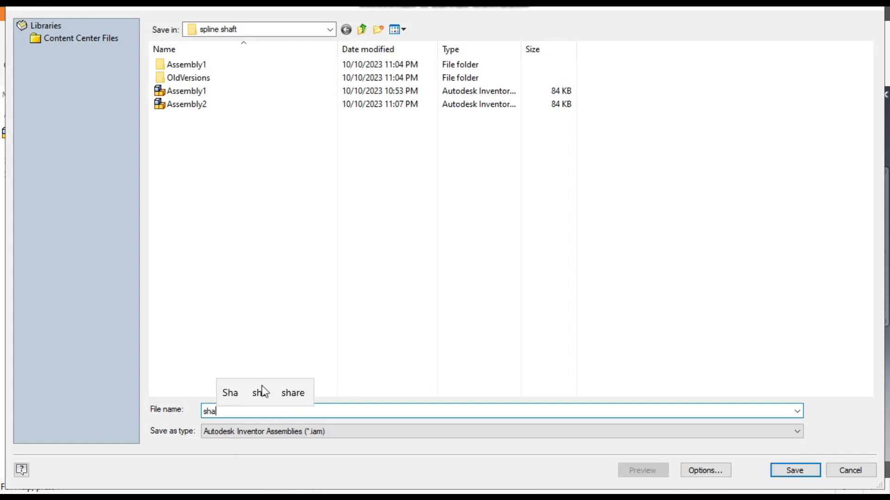
pyautogui.click(806, 478)
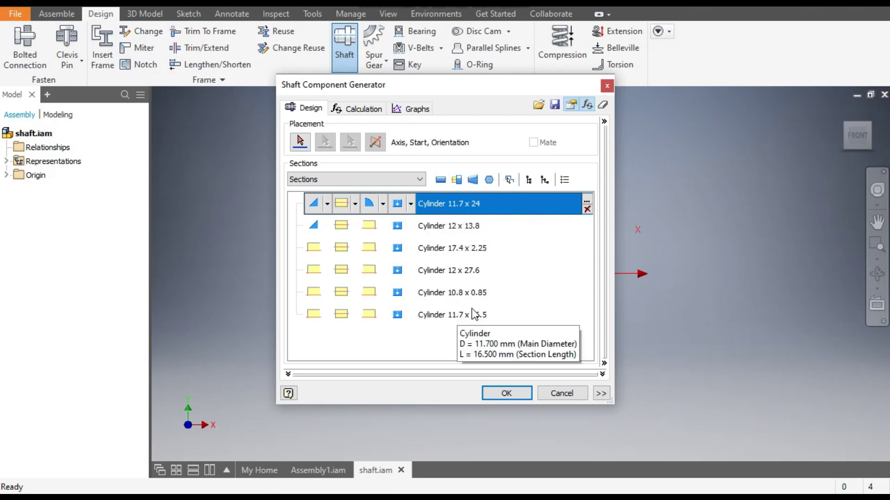
# - Delete all default shaft sections except the final 11.7 x 16.5 cylinder
pyautogui.click(587, 209)
pyautogui.click(496, 301)
pyautogui.click(587, 209)
pyautogui.click(494, 299)
pyautogui.click(587, 209)
pyautogui.click(494, 300)
pyautogui.click(587, 209)
pyautogui.click(495, 300)
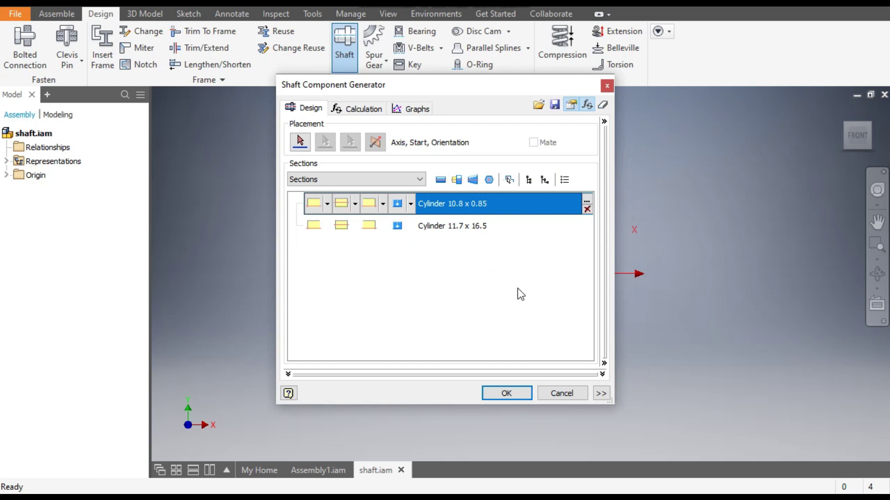
pyautogui.click(587, 209)
pyautogui.press('Return')
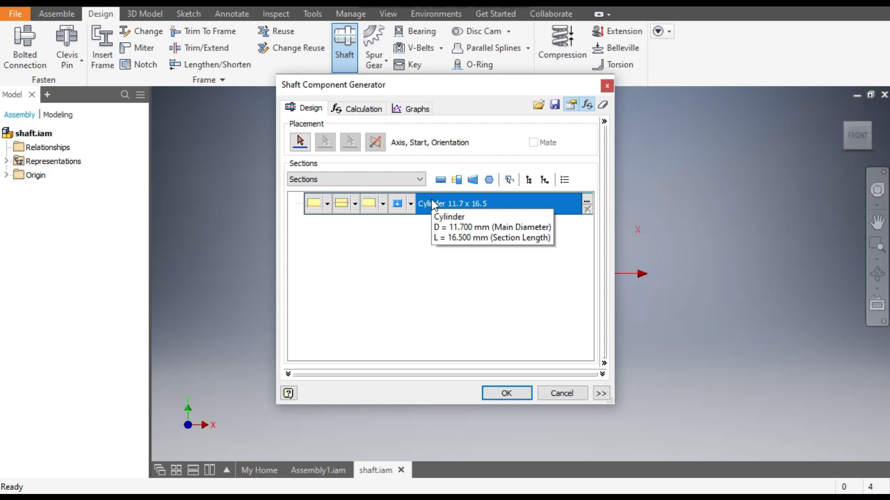
# - Place the shaft preview in the graphics area and set the remaining cylinder's section length to 24 mm
pyautogui.moveTo(498, 84); pyautogui.dragTo(277, 103)
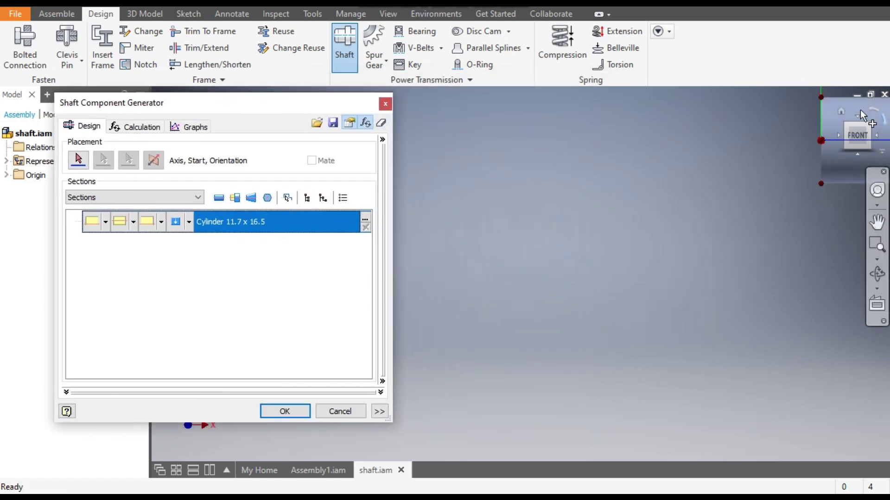
pyautogui.click(838, 135)
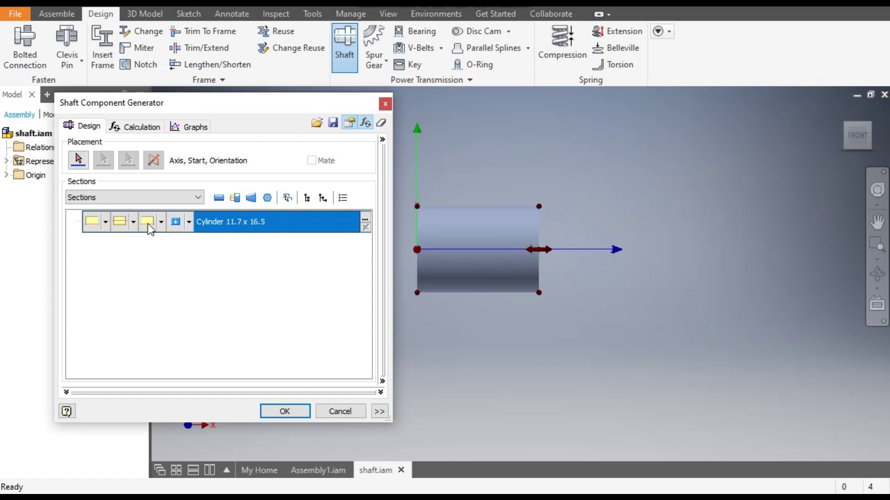
pyautogui.doubleClick(211, 223)
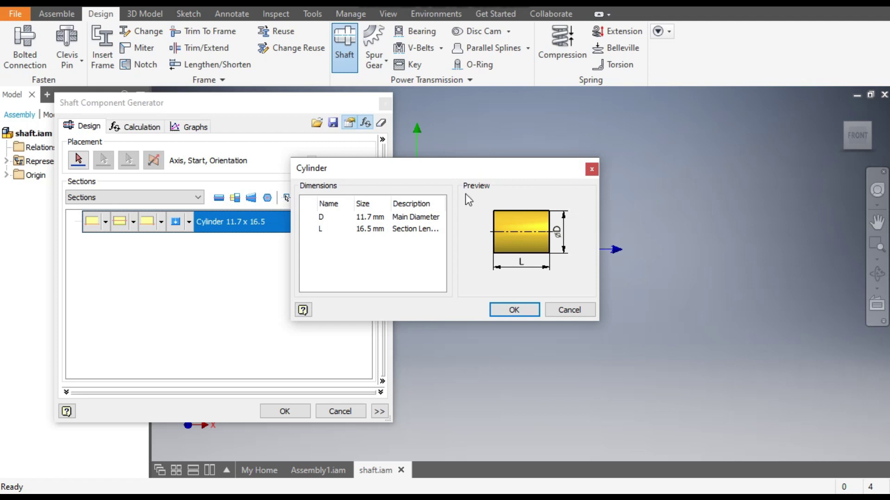
pyautogui.click(367, 217)
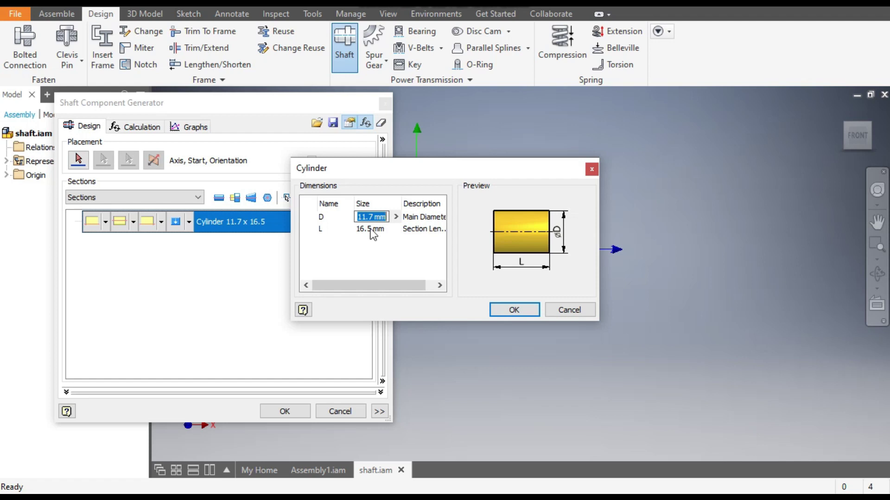
pyautogui.click(369, 231)
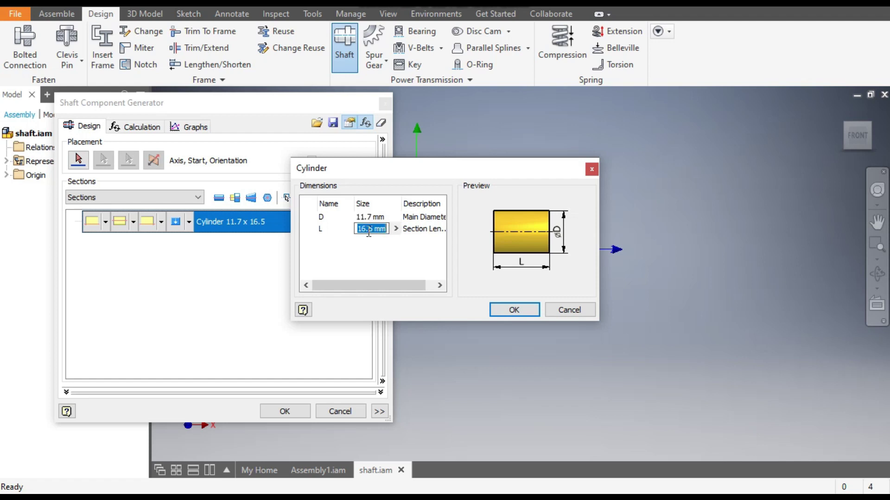
pyautogui.write('24')
pyautogui.click(514, 309)
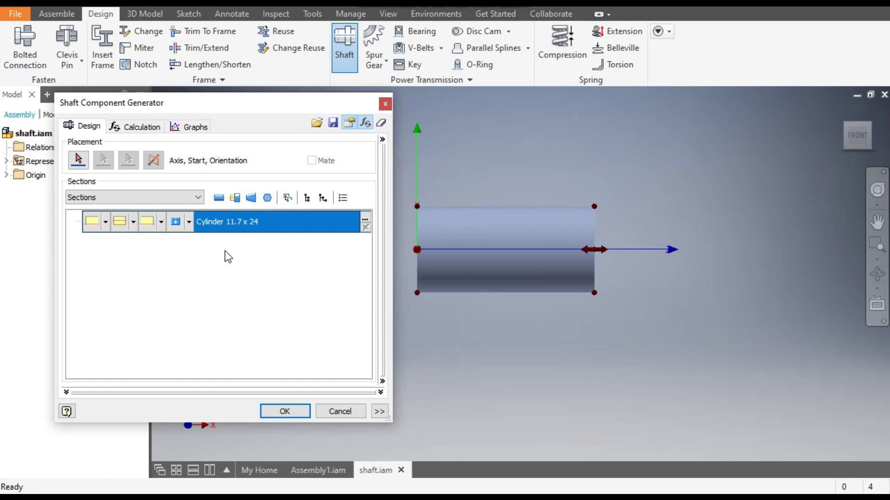
# - Add a second cylinder section to the shaft with a 12 mm main diameter and 13.8 mm length
pyautogui.click(219, 200)
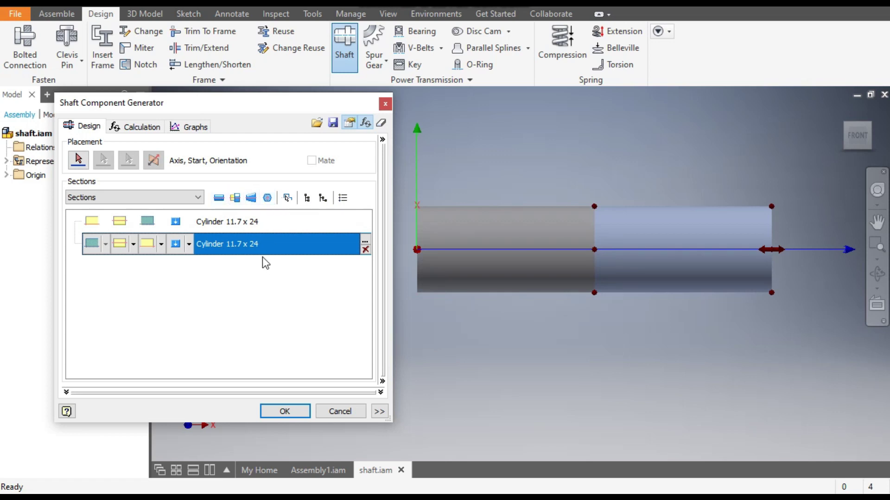
pyautogui.doubleClick(221, 246)
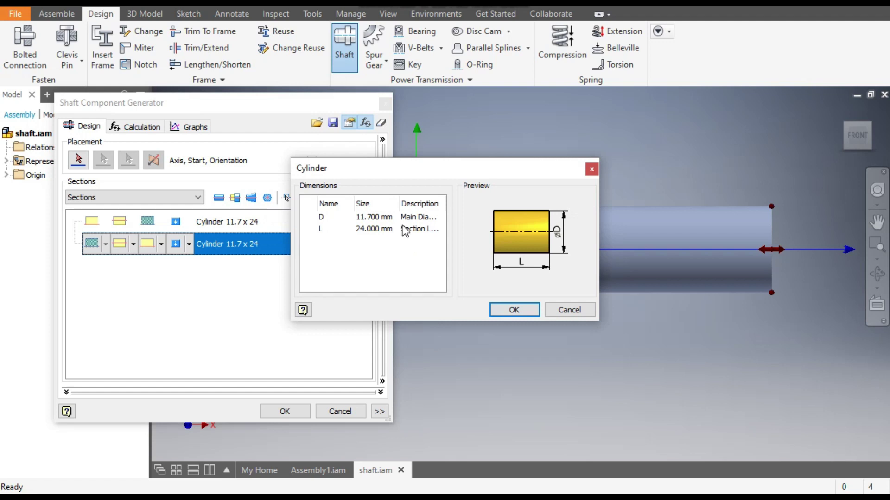
pyautogui.click(369, 217)
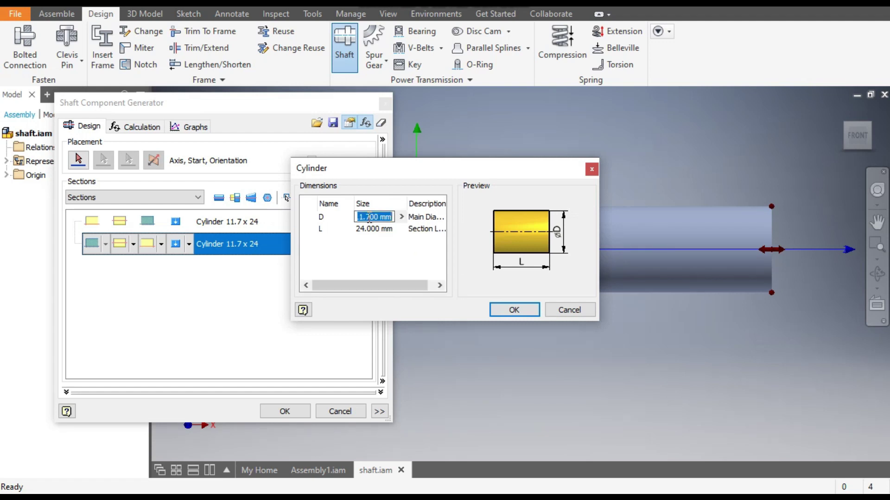
pyautogui.write('12')
pyautogui.click(364, 229)
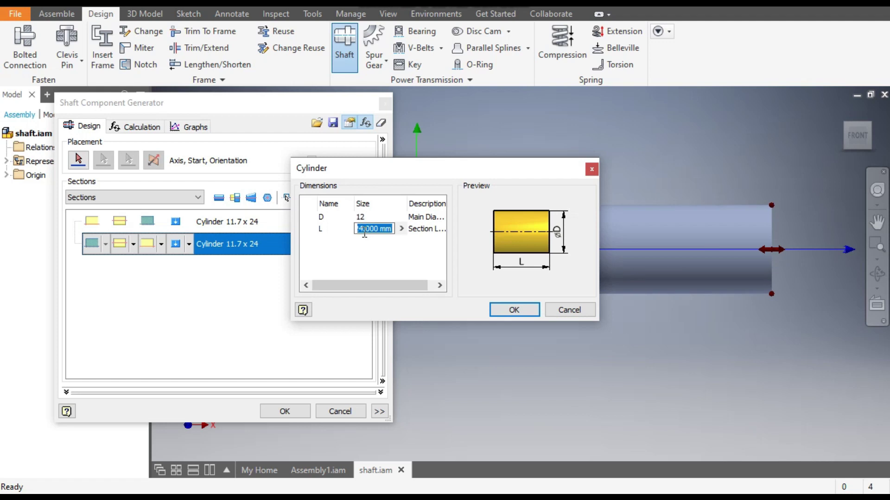
pyautogui.write('13.8')
pyautogui.click(507, 308)
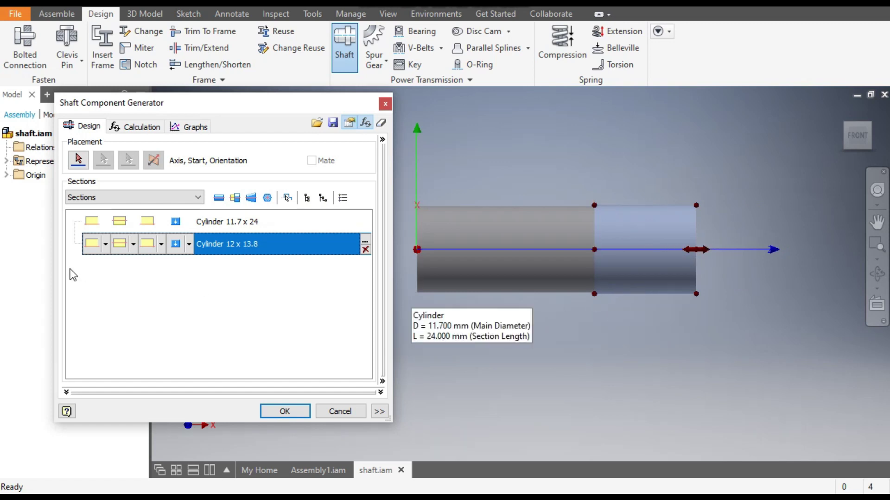
# - Add a third cylinder section as the collar, with a 17.4 mm main diameter and 2.25 mm length
pyautogui.click(219, 199)
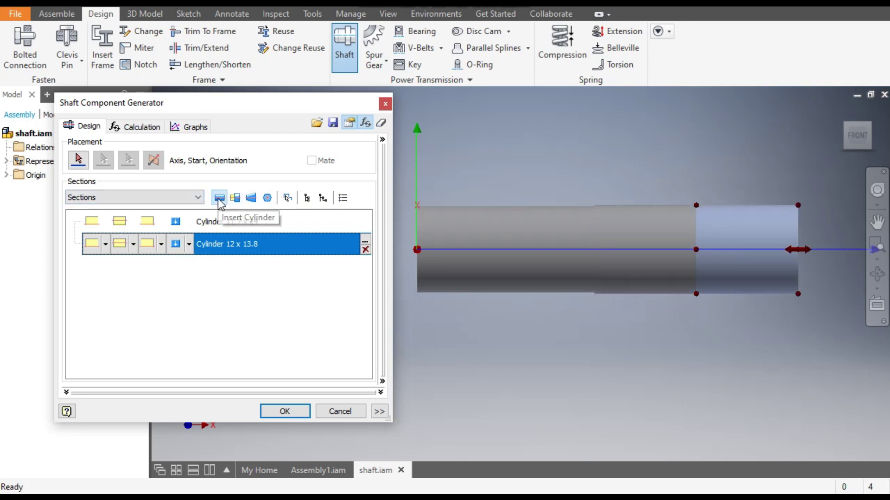
pyautogui.doubleClick(222, 267)
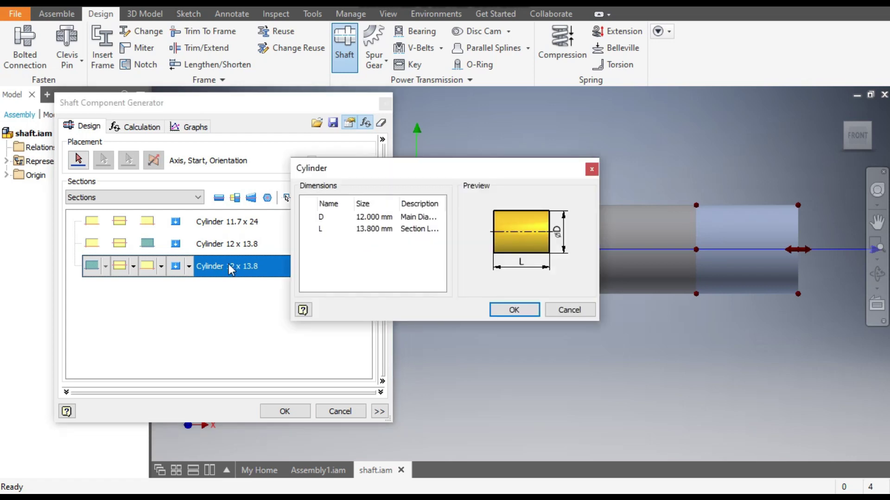
pyautogui.click(362, 218)
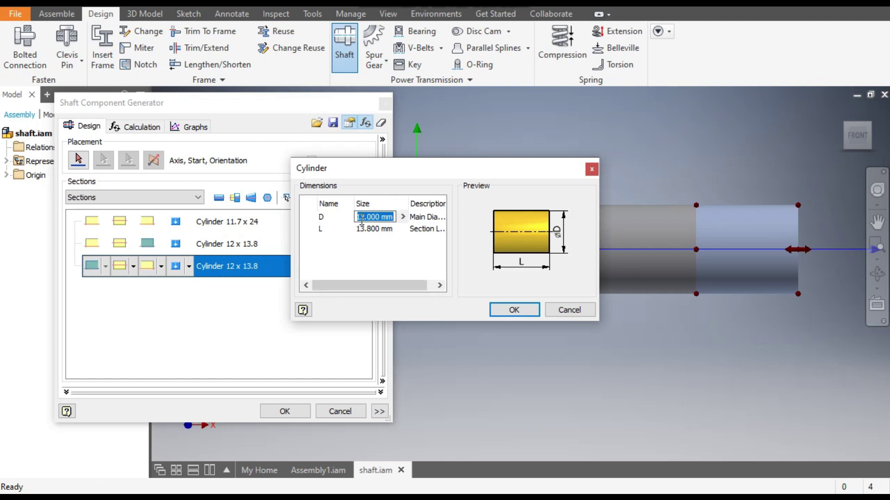
pyautogui.write('17.4')
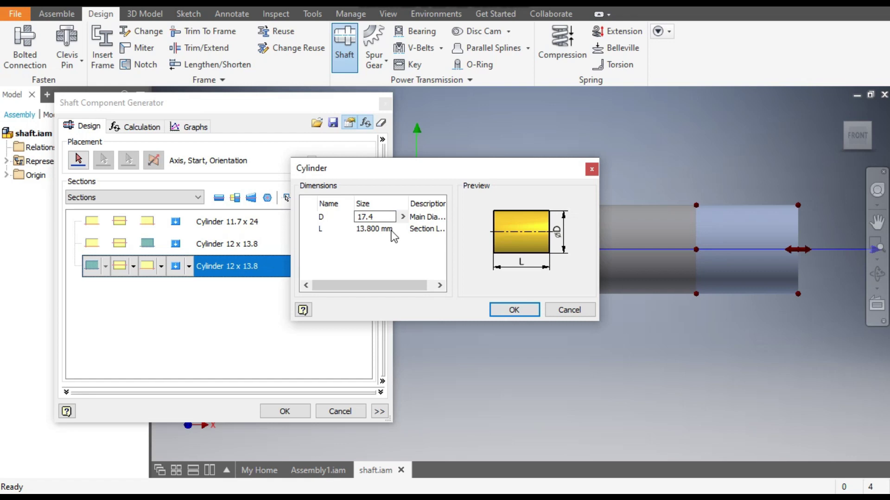
pyautogui.click(380, 230)
pyautogui.write('2.25')
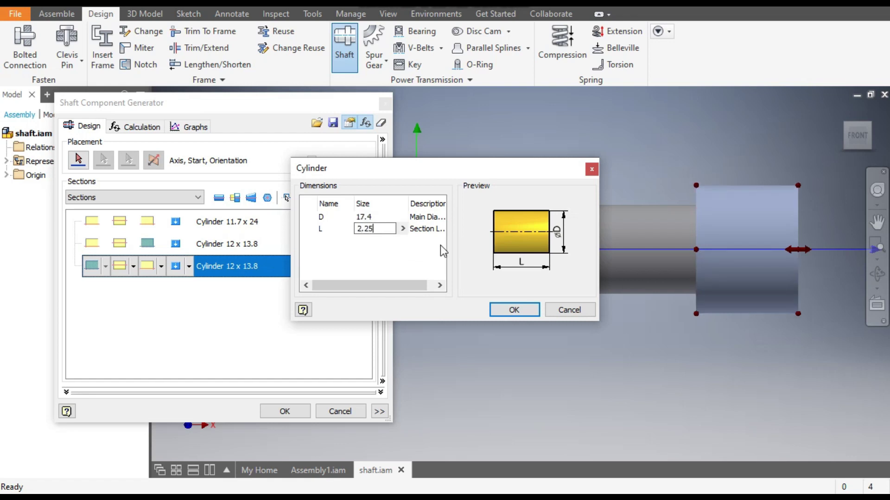
pyautogui.click(519, 308)
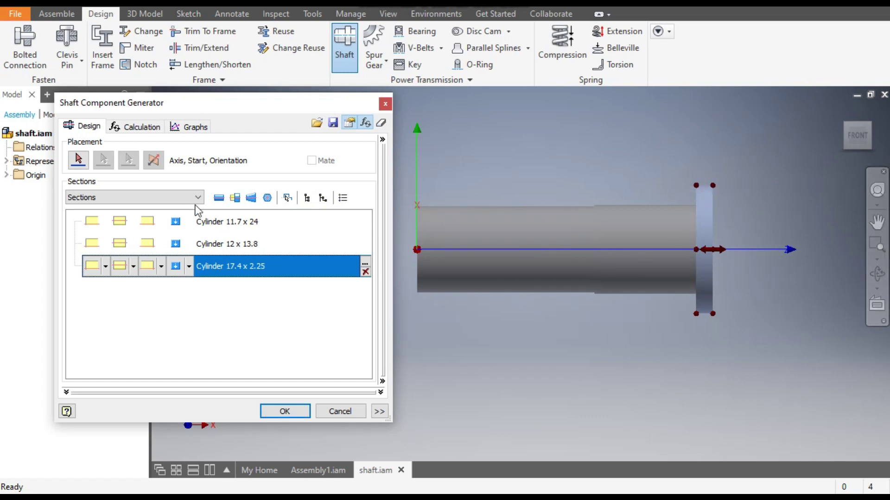
# - Add a fourth cylinder section after the collar with a 12 mm main diameter and 27.6 mm length
pyautogui.click(219, 198)
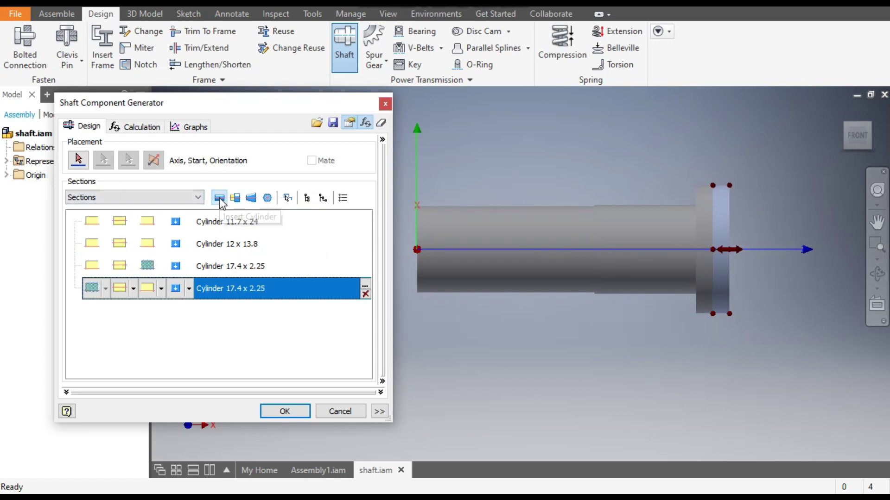
pyautogui.doubleClick(220, 288)
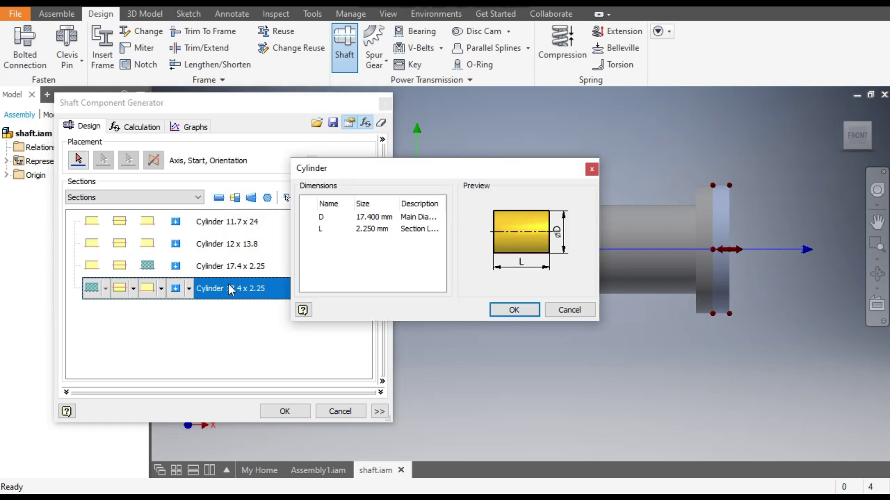
pyautogui.click(365, 217)
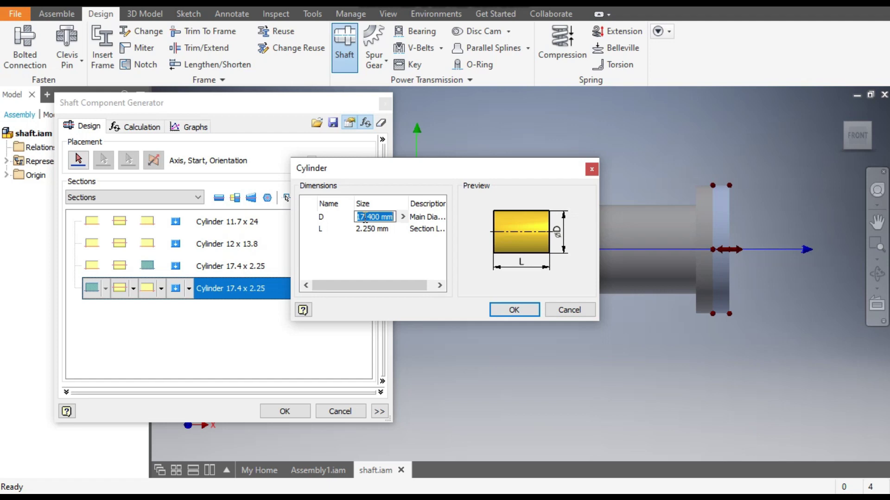
pyautogui.write('12')
pyautogui.click(375, 229)
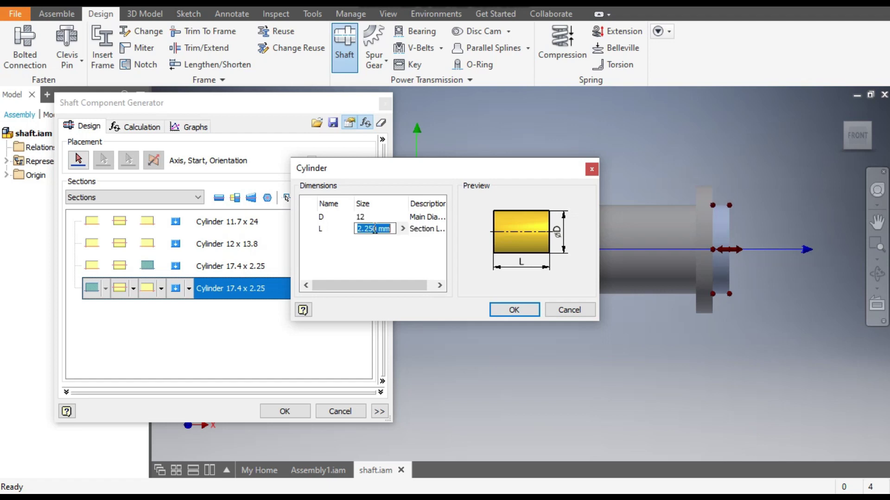
pyautogui.write('27.6')
pyautogui.click(508, 310)
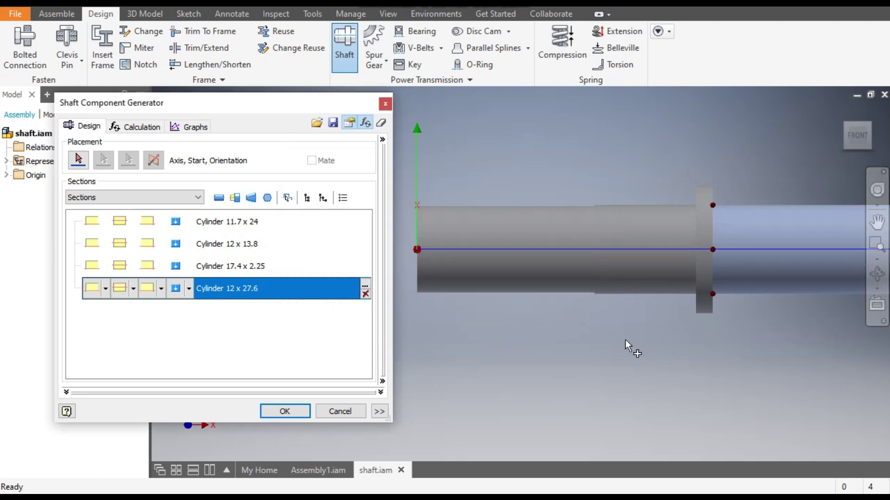
pyautogui.scroll(-3, 603, 342)
pyautogui.scroll(3, 568, 341)
pyautogui.scroll(-3, 579, 338)
pyautogui.moveTo(590, 337); pyautogui.dragTo(512, 340, button='middle')
pyautogui.scroll(2, 468, 342)
pyautogui.press('Escape')
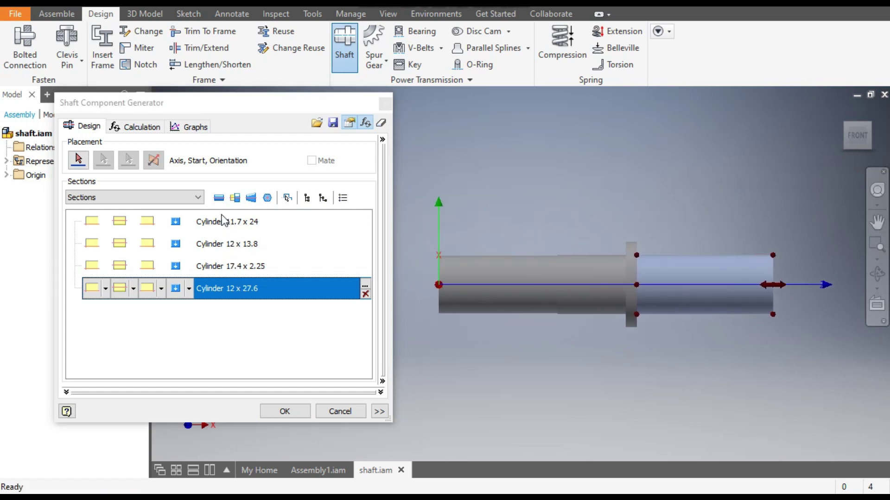
# - Add a fifth cylinder section to the shaft with a 10.8 mm main diameter and 0.85 mm length
pyautogui.click(218, 199)
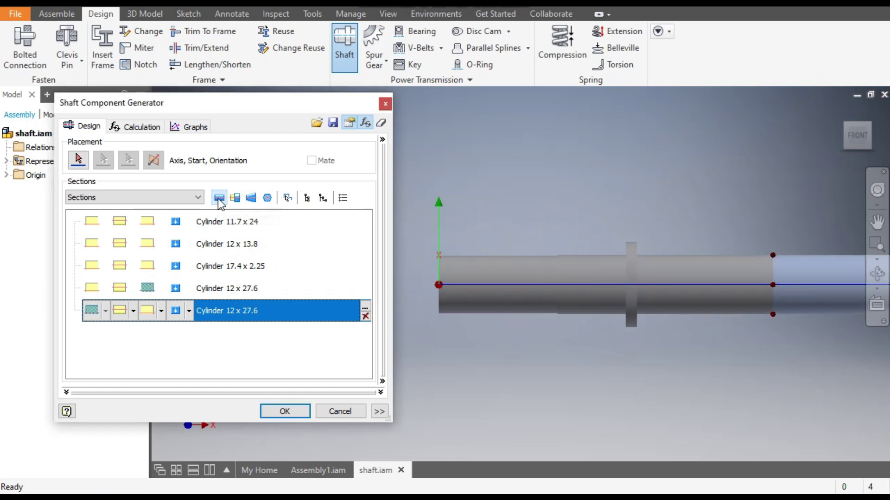
pyautogui.doubleClick(233, 311)
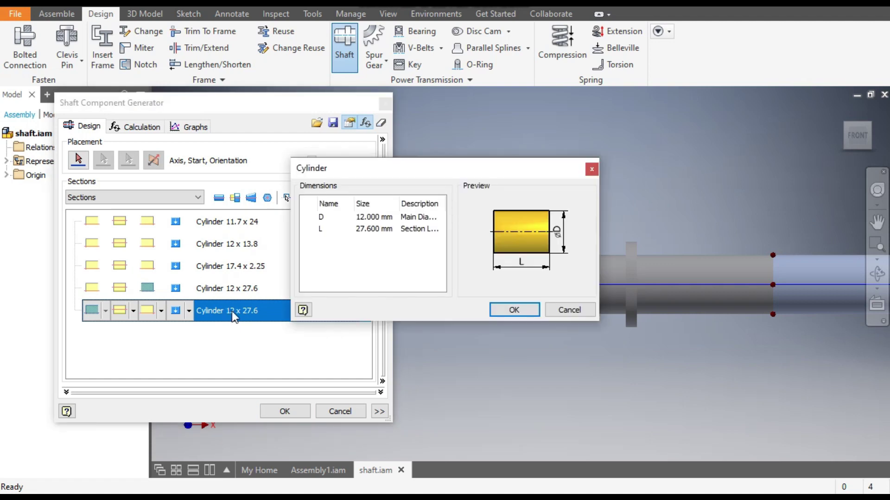
pyautogui.click(370, 216)
pyautogui.write('10.8')
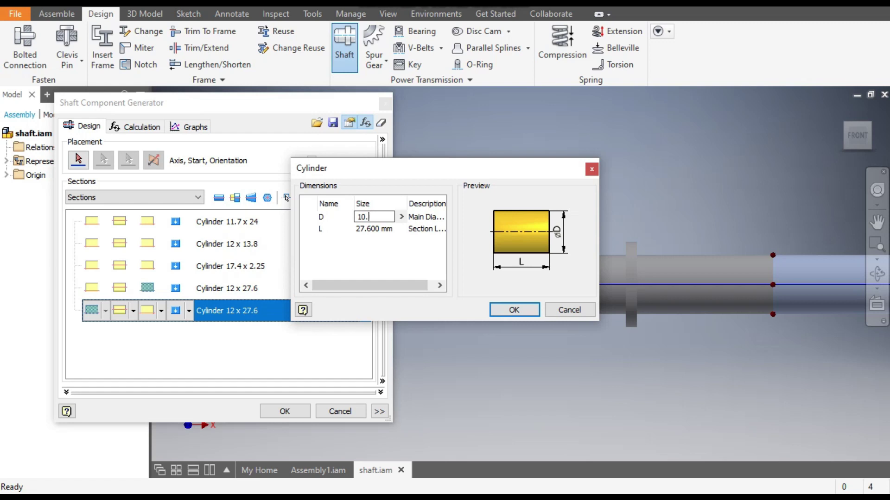
pyautogui.click(365, 230)
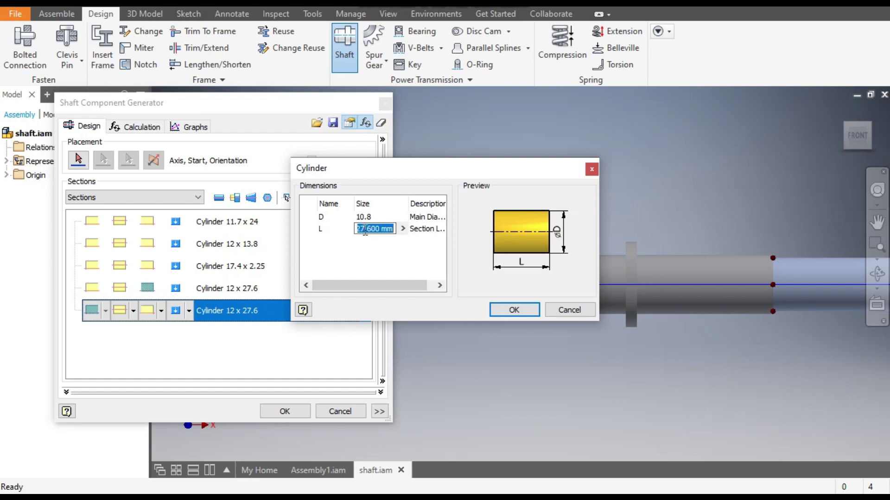
pyautogui.write('0.85')
pyautogui.moveTo(782, 199); pyautogui.dragTo(729, 199, button='middle')
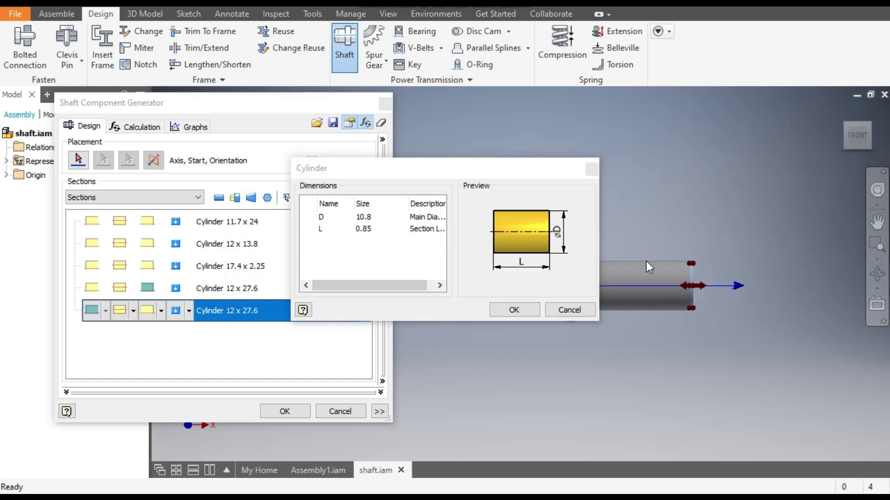
pyautogui.click(515, 308)
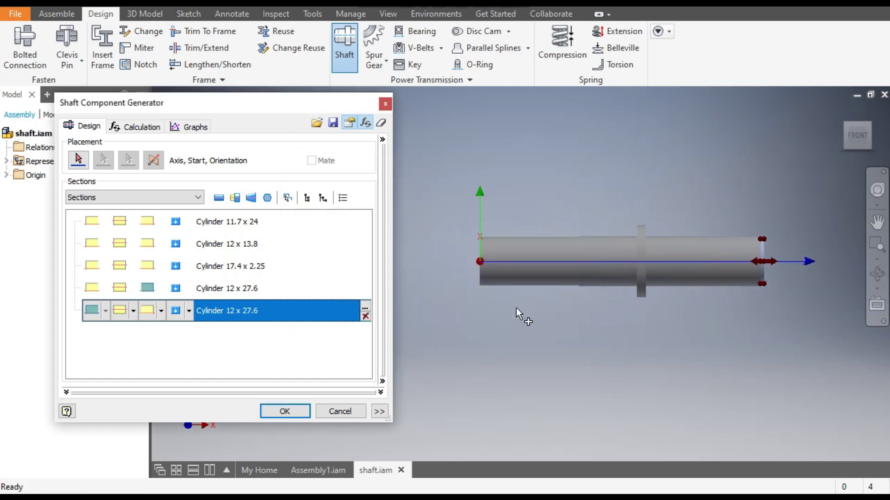
# - Add a sixth cylinder section at the shaft end with an 11.7 mm main diameter and 16.5 mm length
pyautogui.scroll(-5, 779, 250)
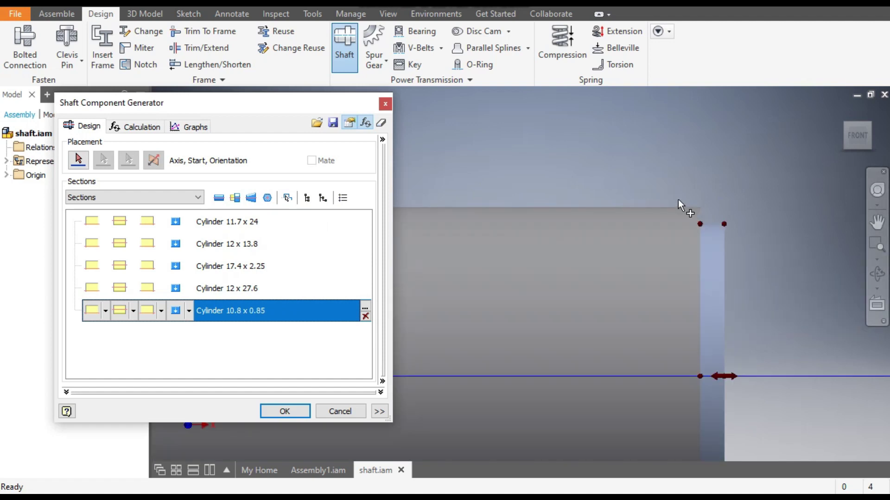
pyautogui.scroll(5, 766, 212)
pyautogui.moveTo(770, 218); pyautogui.dragTo(729, 232, button='middle')
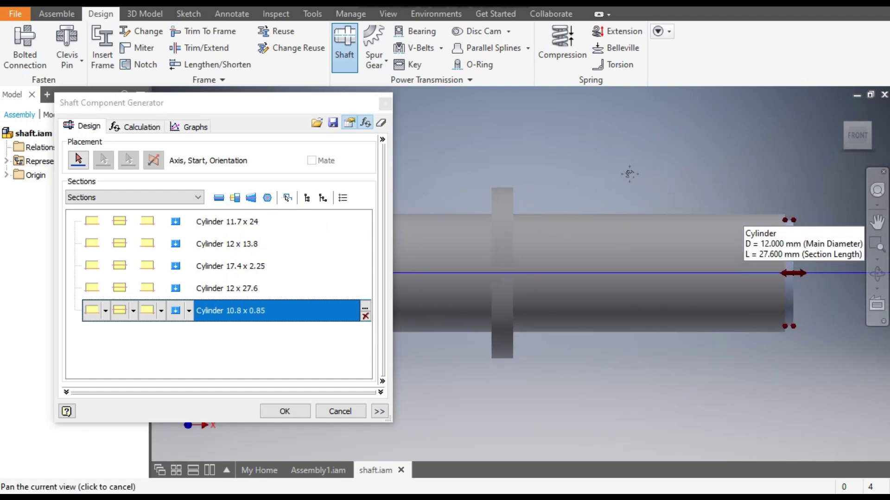
pyautogui.moveTo(558, 176); pyautogui.dragTo(520, 174, button='middle')
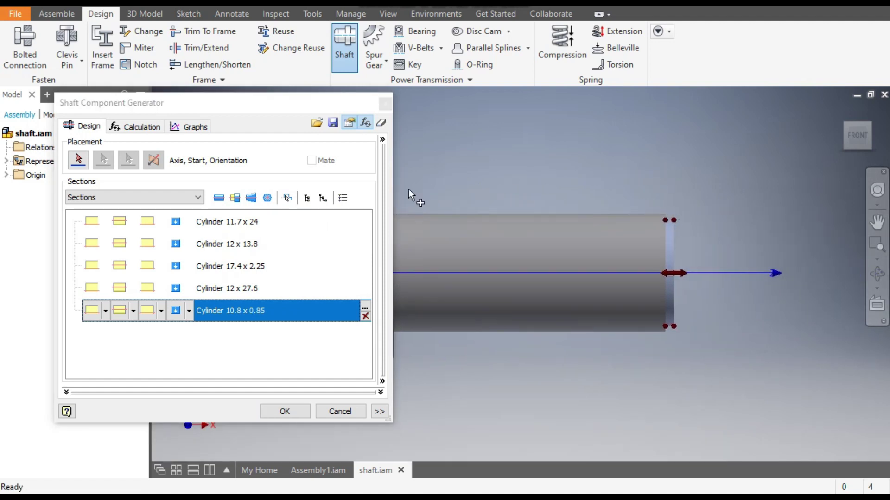
pyautogui.click(218, 202)
pyautogui.doubleClick(227, 334)
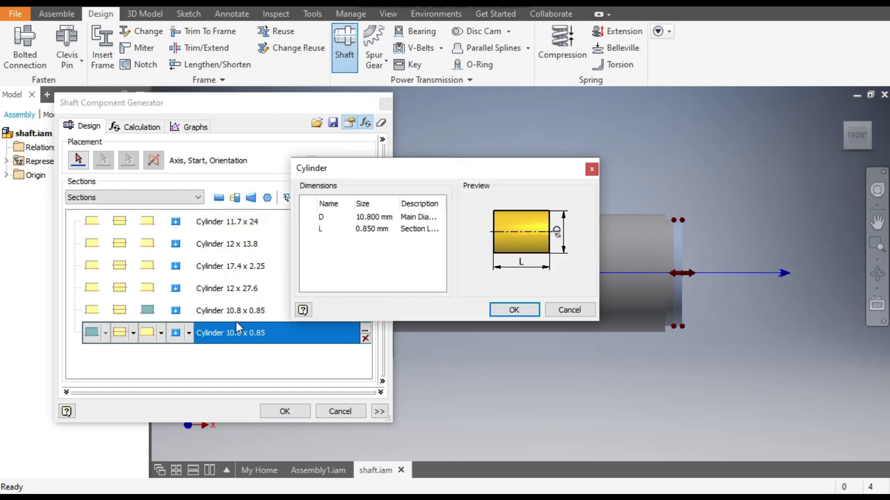
pyautogui.click(362, 218)
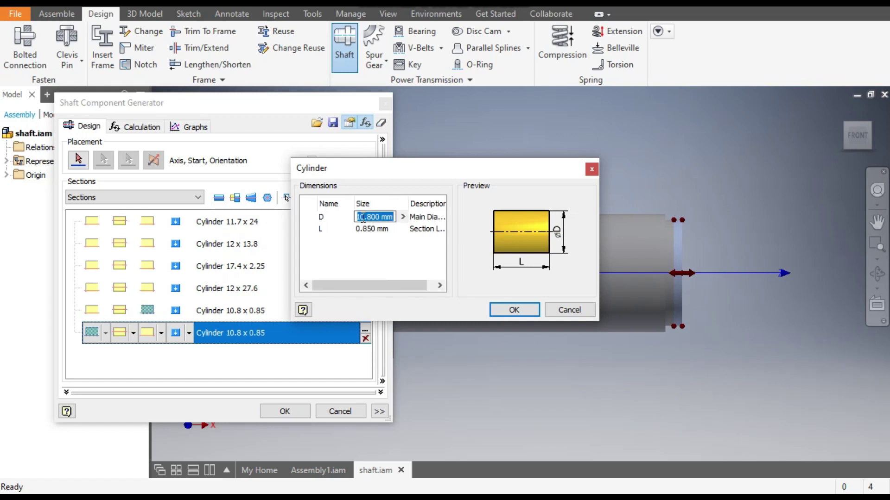
pyautogui.write('11.7')
pyautogui.click(374, 229)
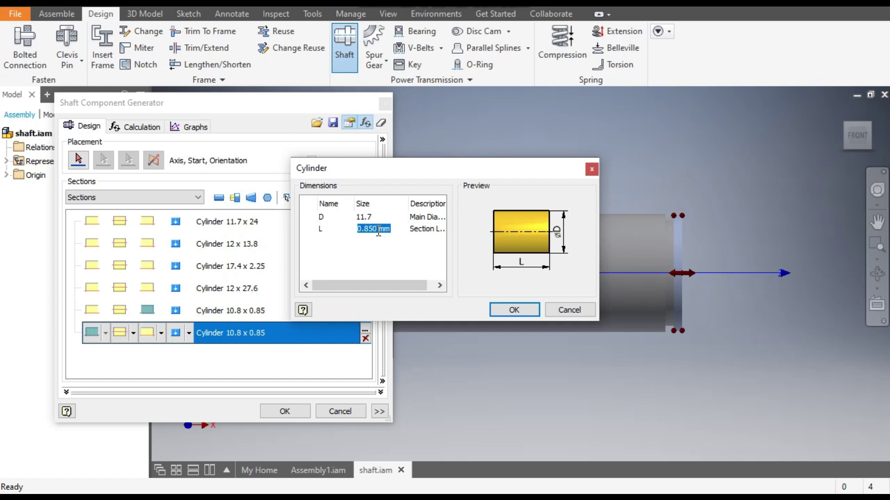
pyautogui.moveTo(376, 228); pyautogui.dragTo(330, 230)
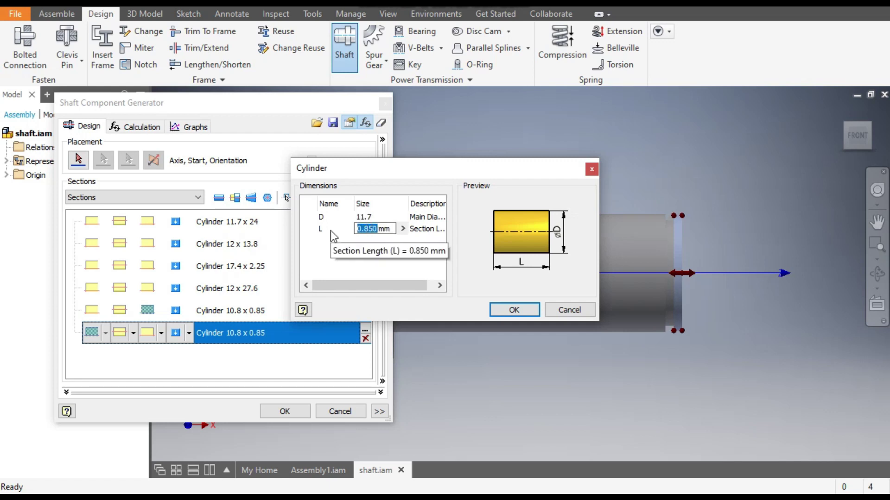
pyautogui.write('16.')
pyautogui.click(511, 312)
# - Generate the shaft with the proposed file names and place it in the assembly
pyautogui.scroll(-3, 674, 180)
pyautogui.moveTo(557, 186); pyautogui.dragTo(646, 198, button='middle')
pyautogui.scroll(-3, 675, 193)
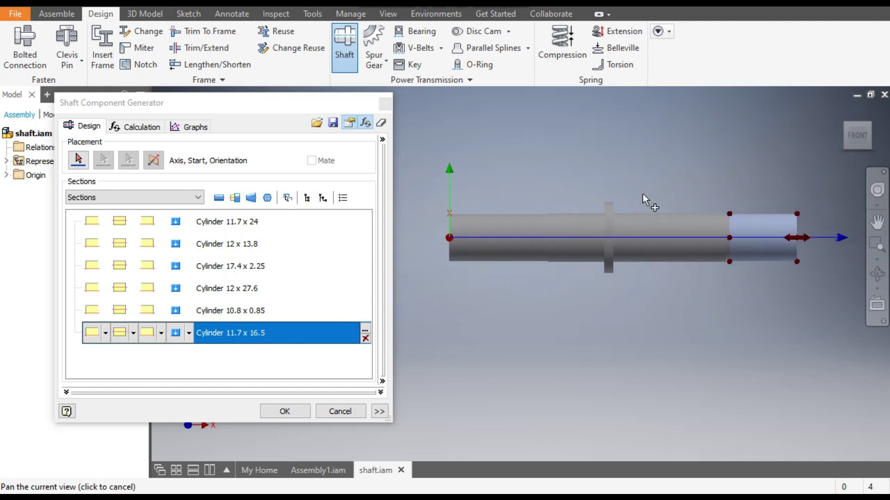
pyautogui.click(292, 411)
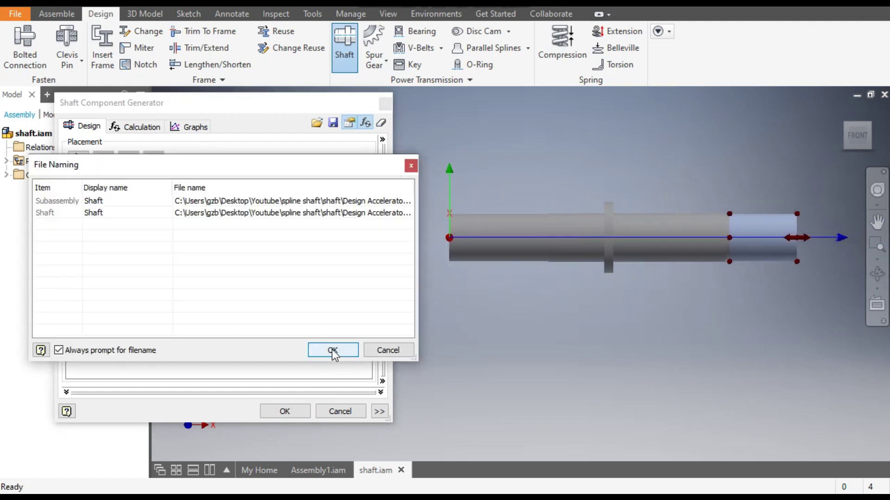
pyautogui.click(332, 350)
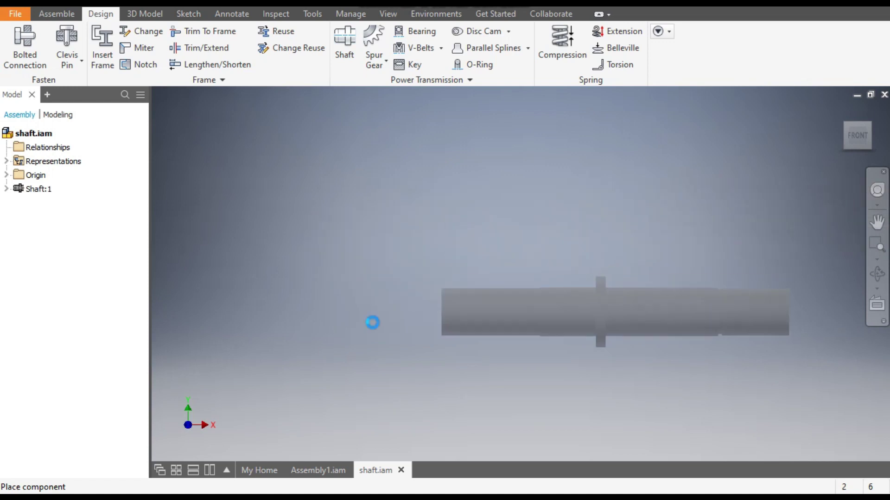
pyautogui.click(361, 253)
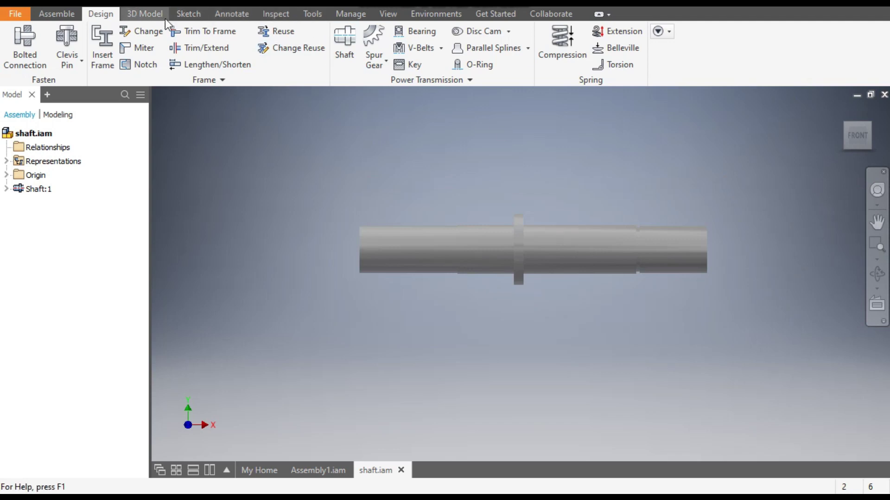
# - Set the assembly's visual style to Shaded with Edges
pyautogui.click(390, 13)
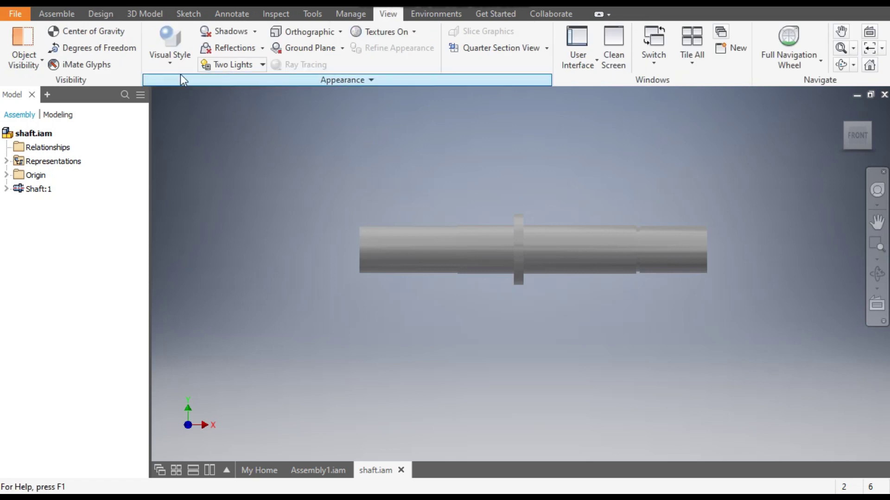
pyautogui.click(176, 62)
pyautogui.click(212, 148)
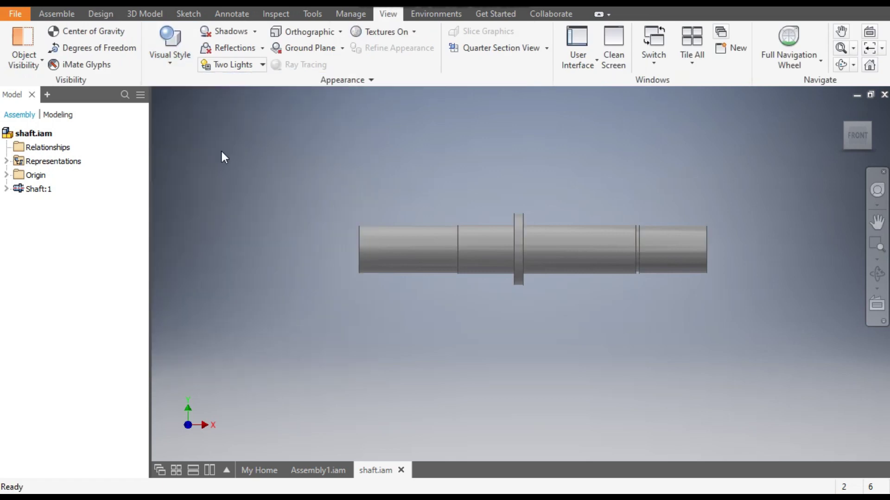
pyautogui.scroll(-3, 545, 290)
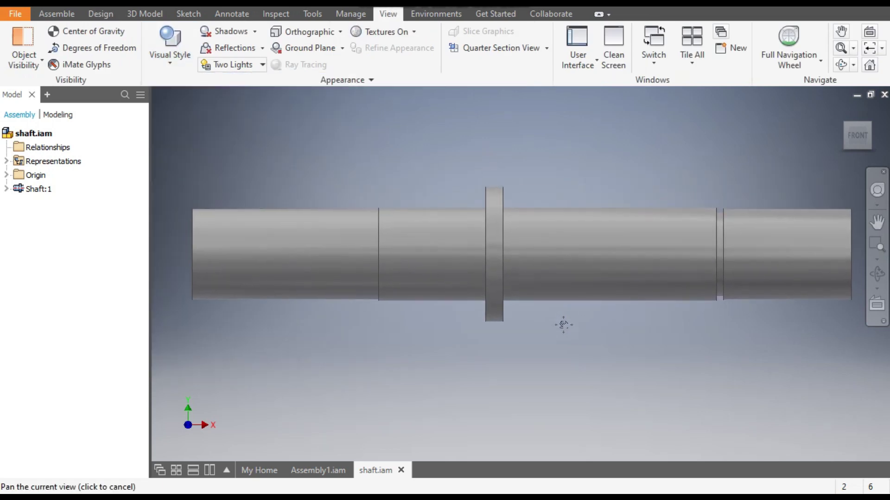
pyautogui.scroll(-3, 363, 236)
pyautogui.scroll(5, 374, 204)
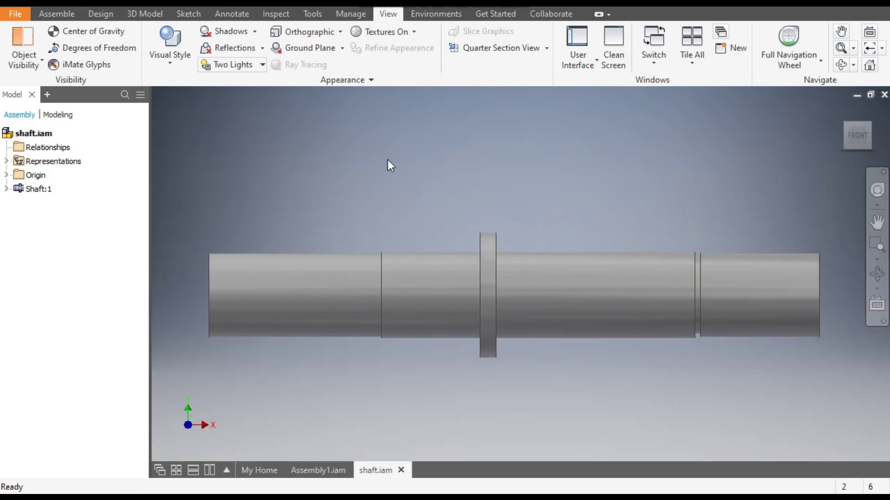
pyautogui.click(56, 13)
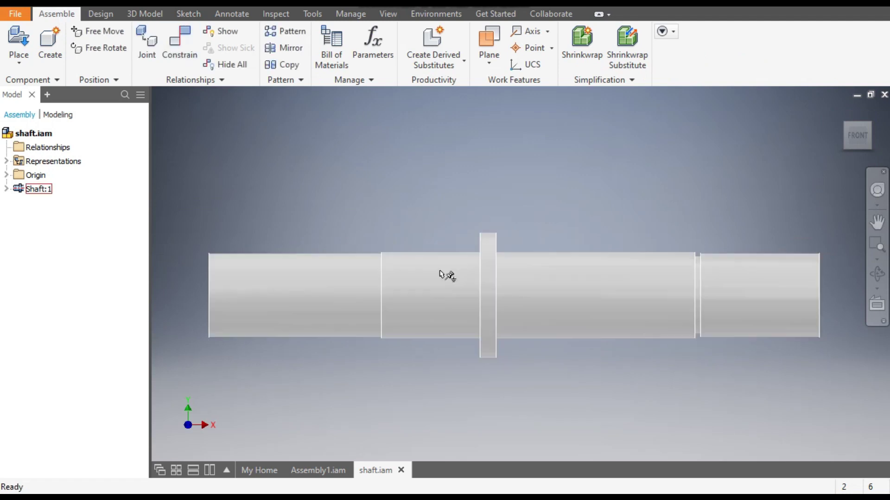
pyautogui.click(356, 287)
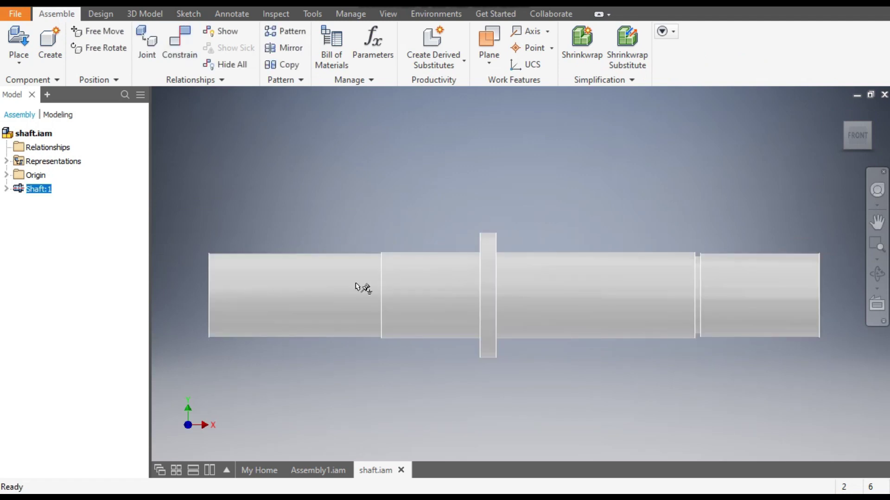
pyautogui.doubleClick(356, 287)
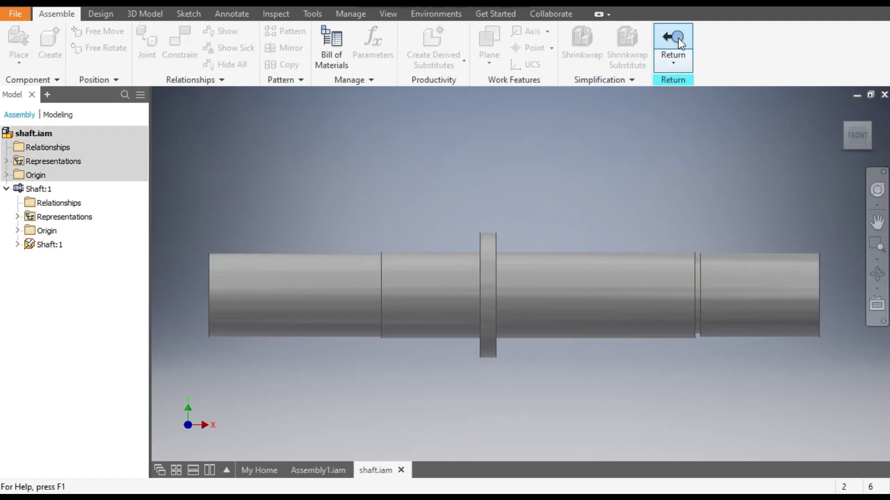
pyautogui.click(677, 38)
pyautogui.click(347, 268)
pyautogui.click(487, 181)
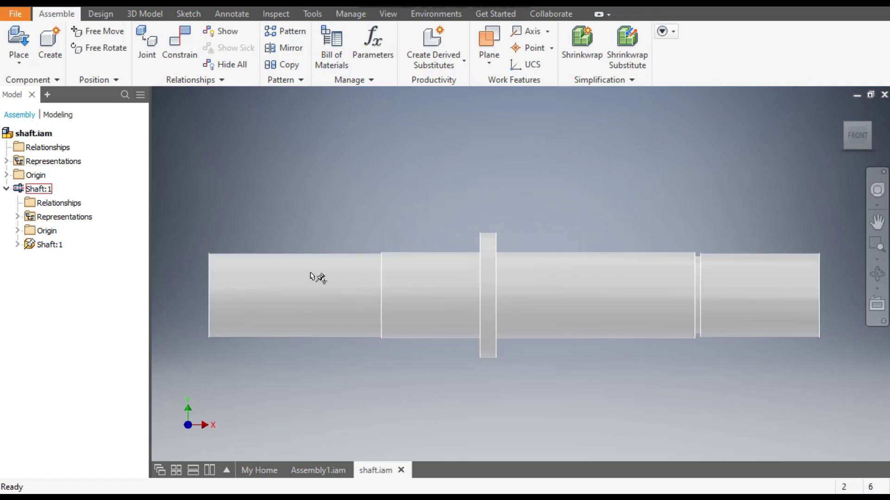
# - Show the shaft in isometric view and open the shaft part inside its subassembly for in-place editing
pyautogui.click(844, 122)
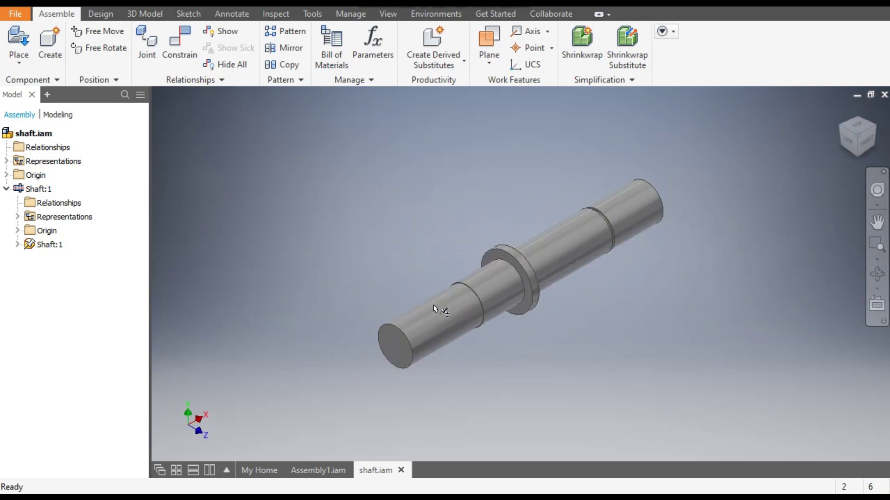
pyautogui.doubleClick(430, 322)
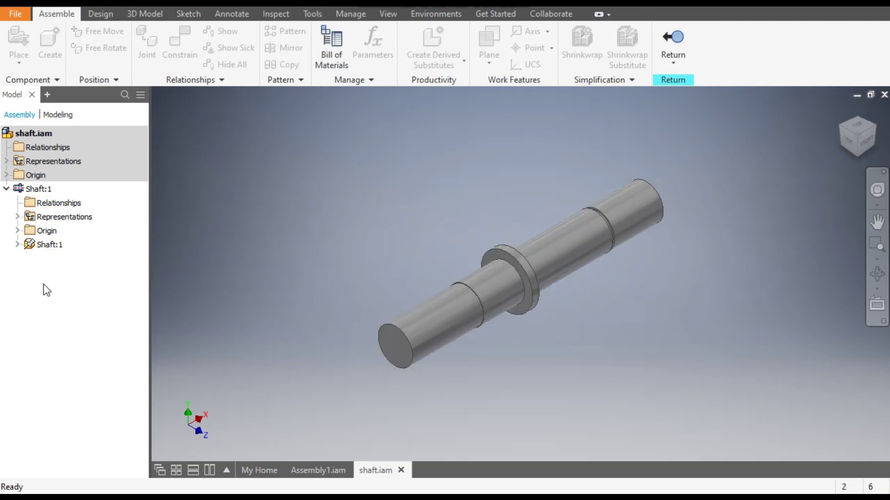
pyautogui.doubleClick(53, 246)
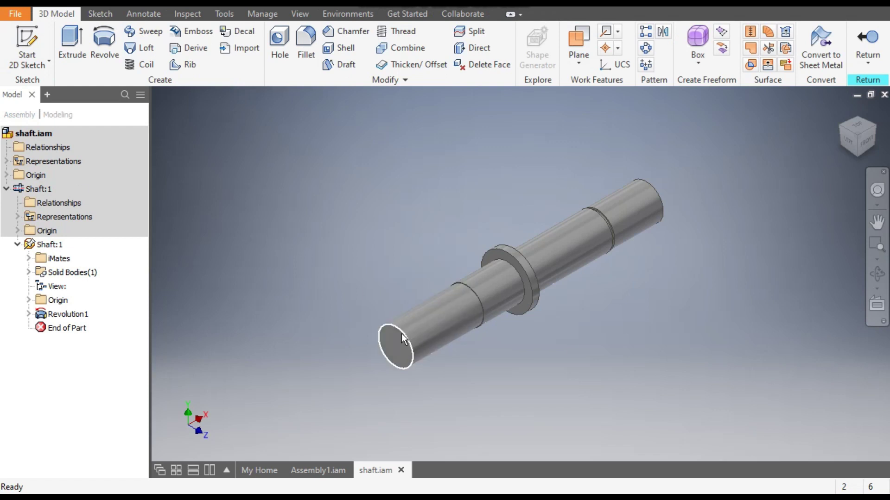
# - Set the visual style to Wireframe for the shaft part
pyautogui.scroll(-3, 419, 366)
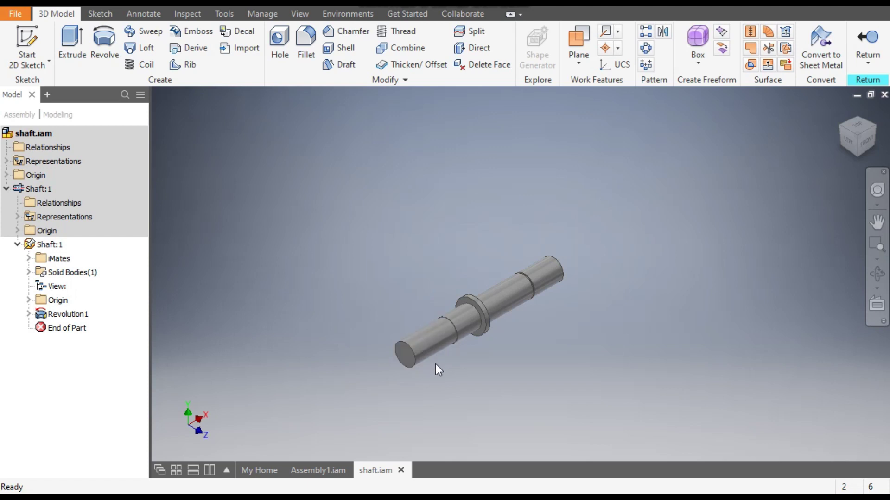
pyautogui.scroll(5, 435, 364)
pyautogui.moveTo(447, 356); pyautogui.dragTo(468, 352, button='middle')
pyautogui.scroll(-2, 482, 352)
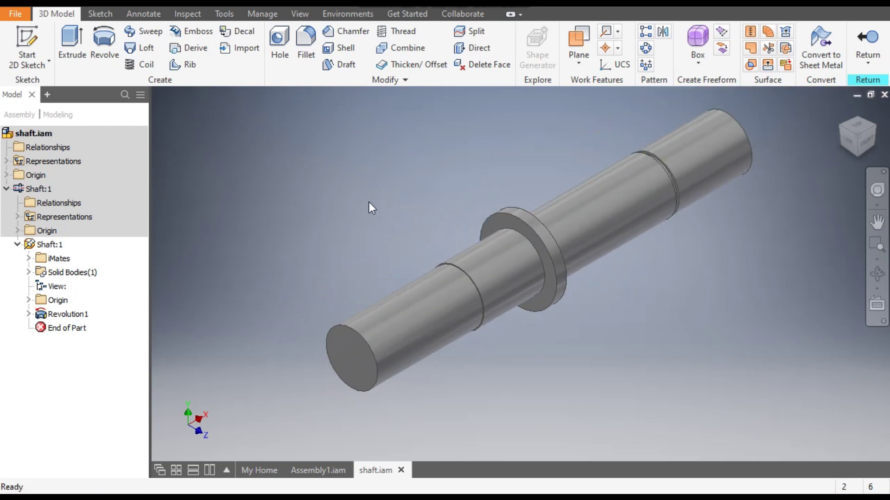
pyautogui.click(299, 14)
pyautogui.click(163, 66)
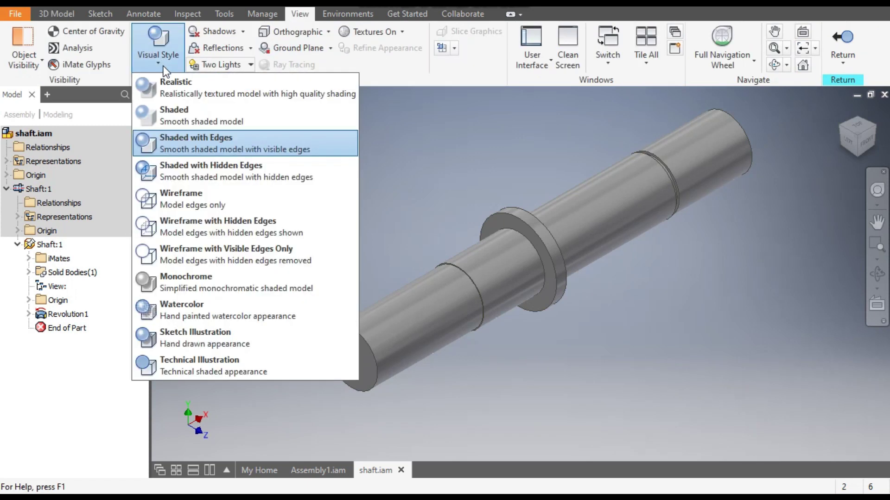
pyautogui.click(185, 194)
# - Start a sketch on the shaft part's XY origin plane, viewed from the front
pyautogui.moveTo(307, 184); pyautogui.dragTo(284, 203, button='middle')
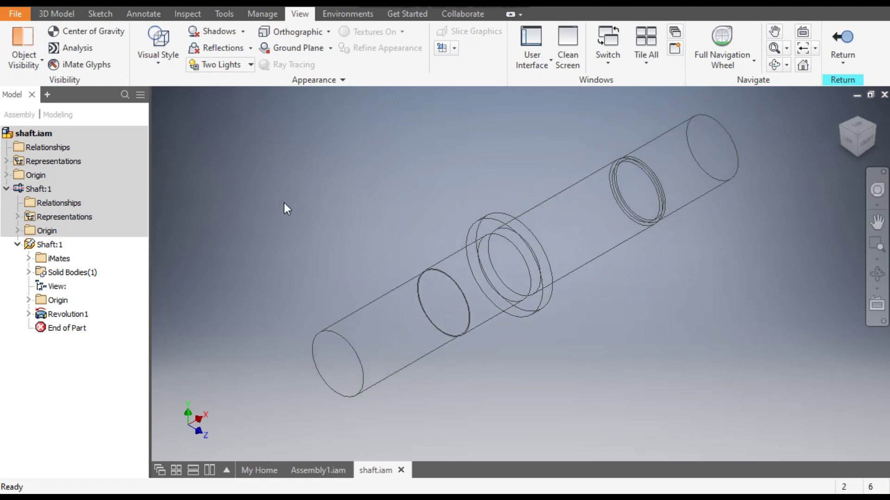
pyautogui.click(867, 145)
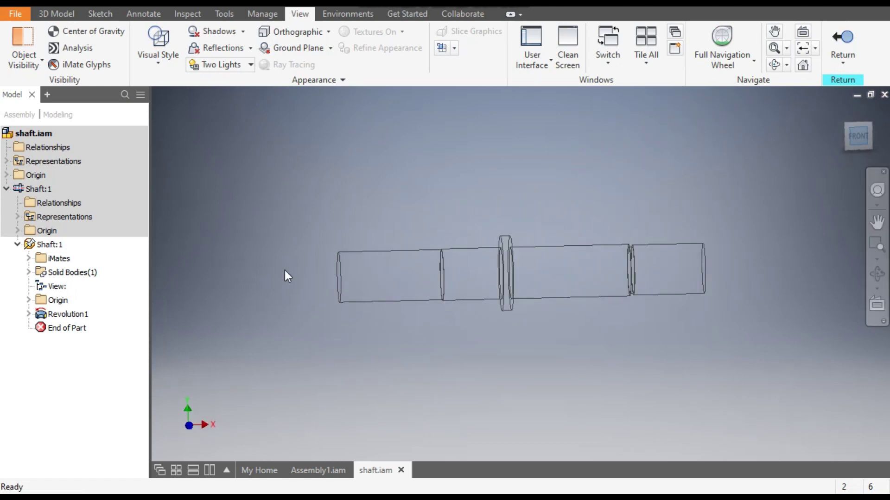
pyautogui.click(7, 175)
pyautogui.click(7, 176)
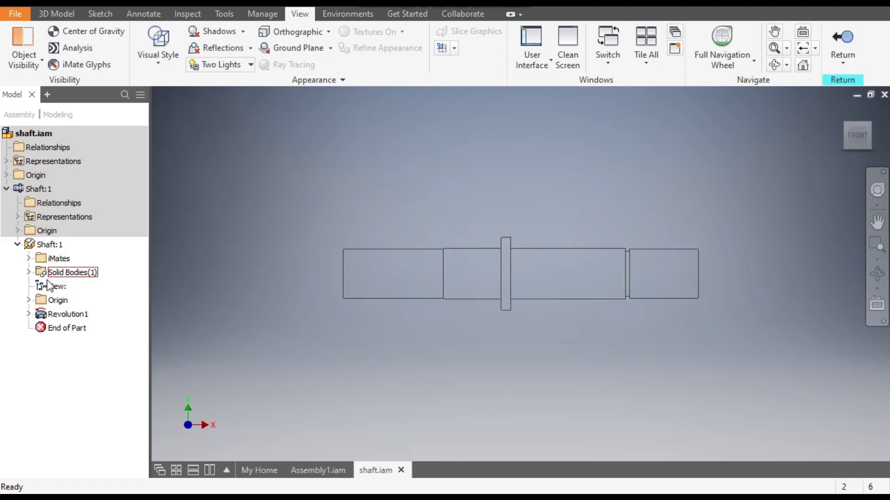
pyautogui.click(29, 300)
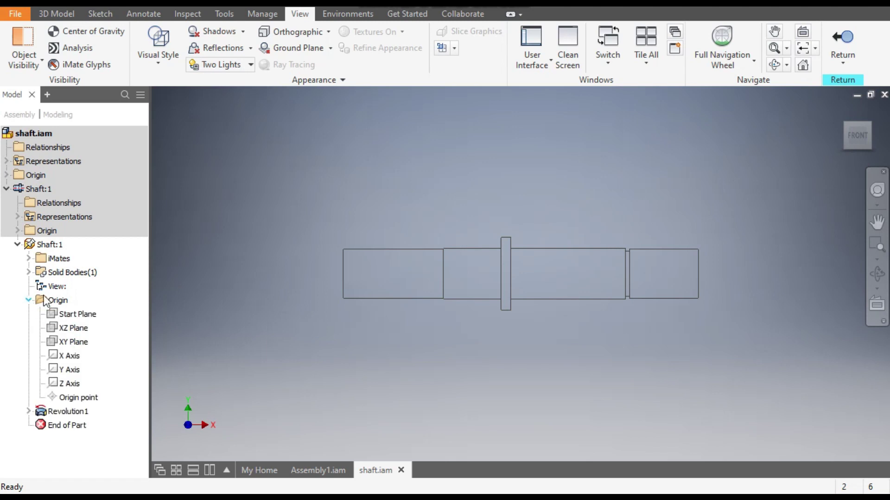
pyautogui.click(74, 343)
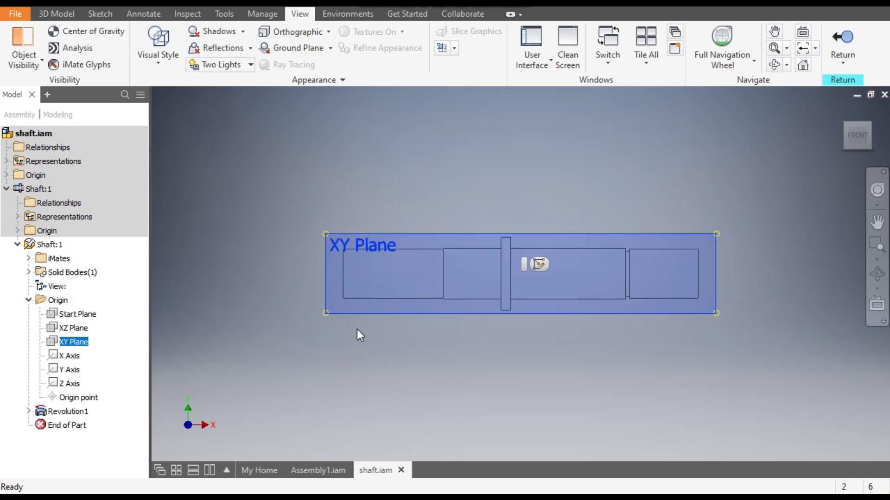
pyautogui.click(539, 264)
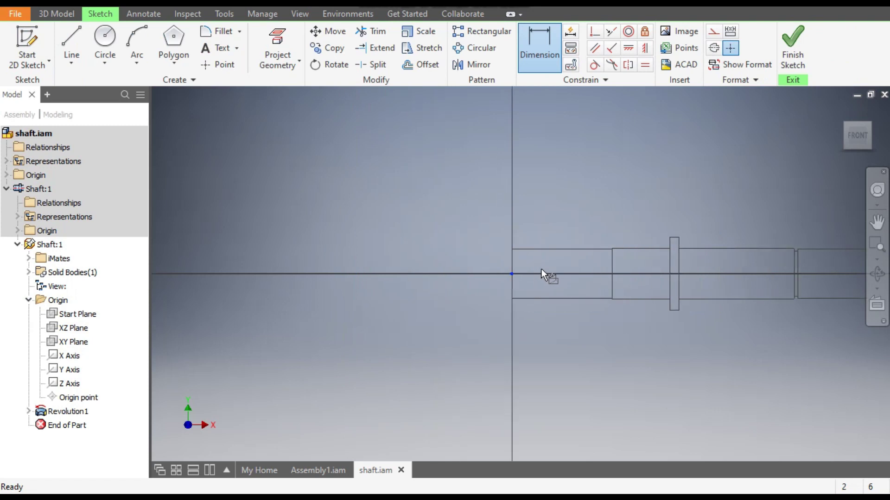
# - Sketch a horizontal line about 16 mm long from the first section's end face, about 4 mm above the shaft axis
pyautogui.moveTo(595, 271); pyautogui.dragTo(568, 287, button='middle')
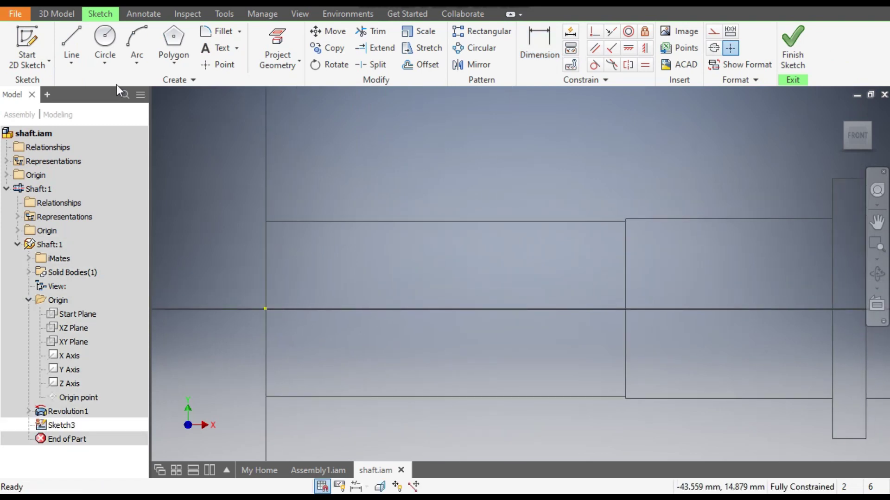
pyautogui.click(70, 34)
pyautogui.click(265, 249)
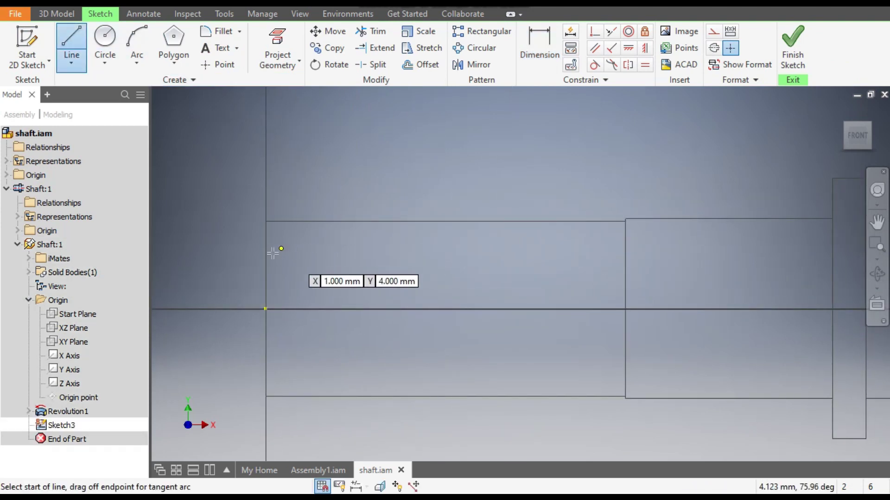
pyautogui.click(506, 250)
pyautogui.press('Escape')
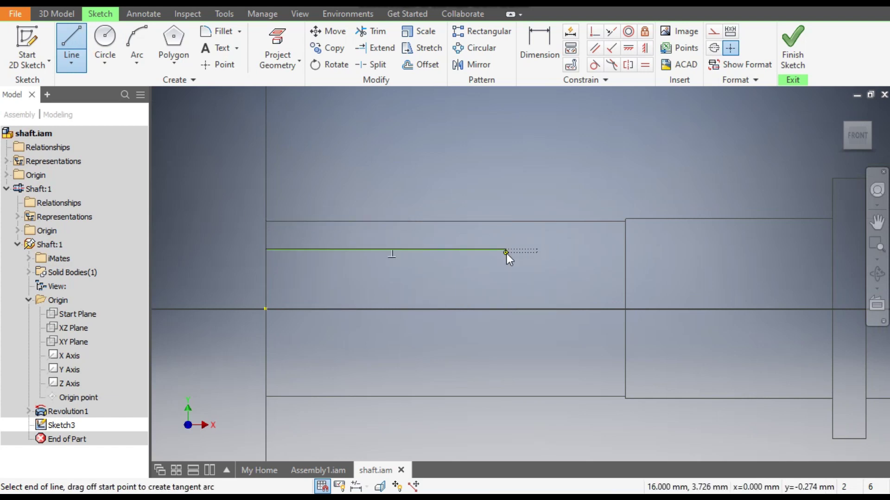
# - Sketch a 23 mm horizontal line along the first section's upper edge, starting at the shaft's end corner
pyautogui.click(73, 33)
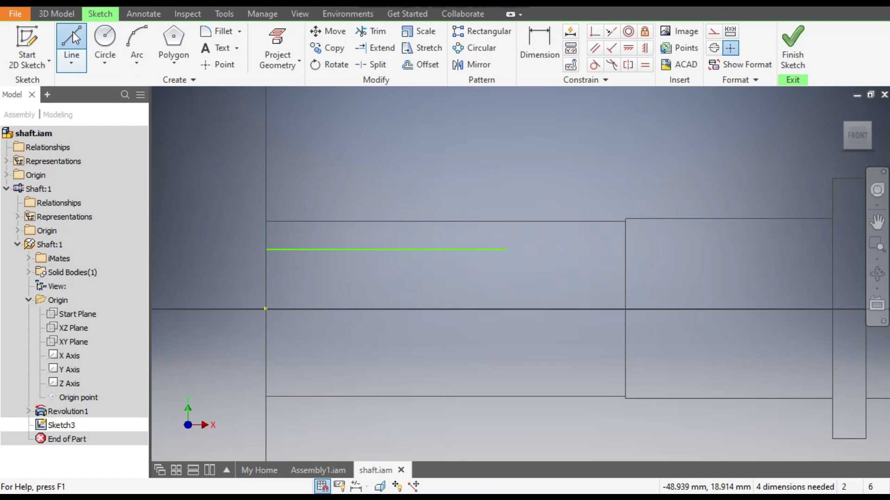
pyautogui.click(266, 220)
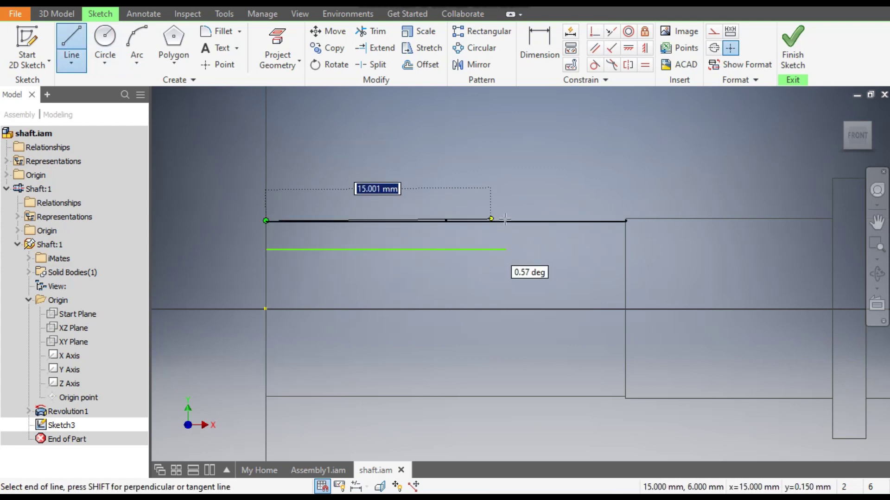
pyautogui.write('23')
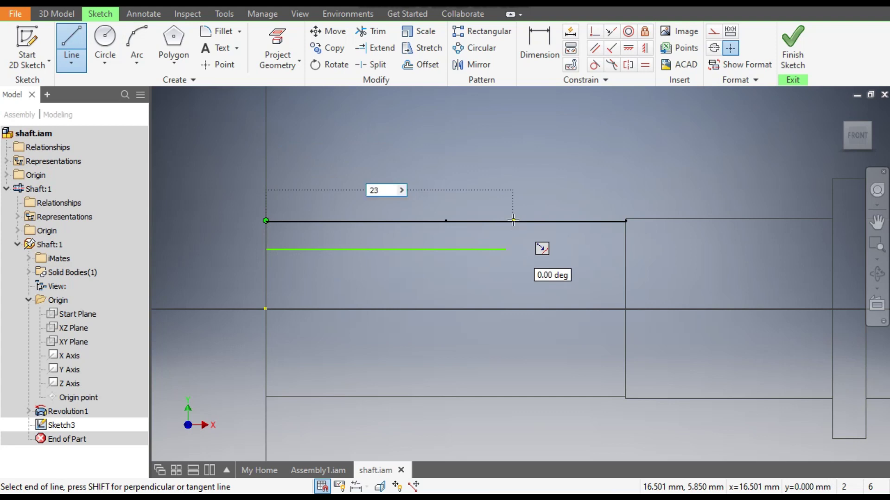
pyautogui.press('Tab')
pyautogui.press('Return')
pyautogui.press('Escape')
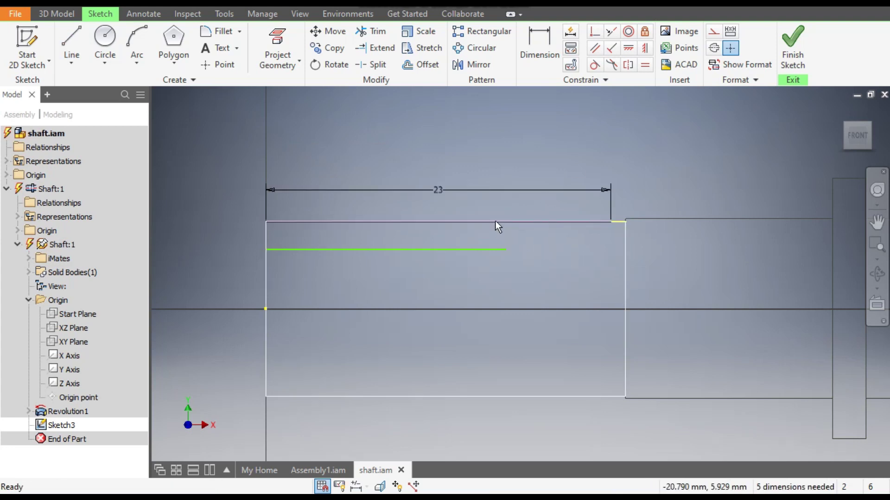
# - Turn the projected upper edge and the 23 mm line into construction geometry
pyautogui.click(496, 222)
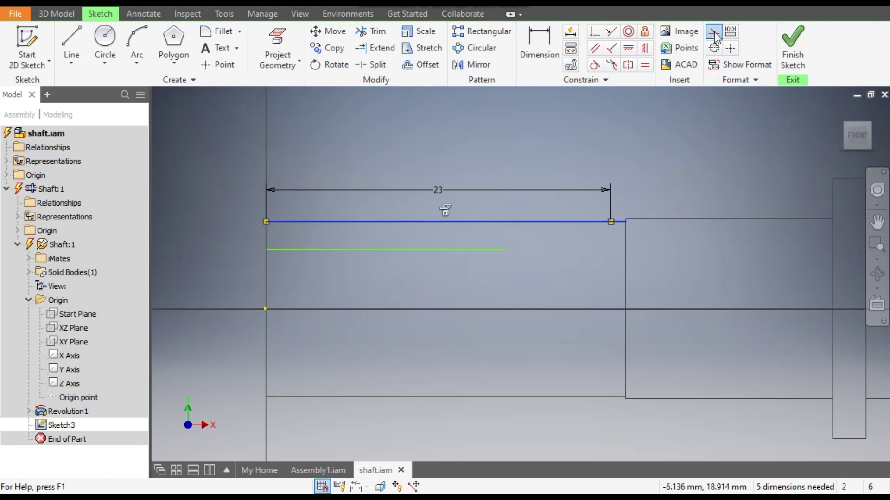
pyautogui.click(730, 48)
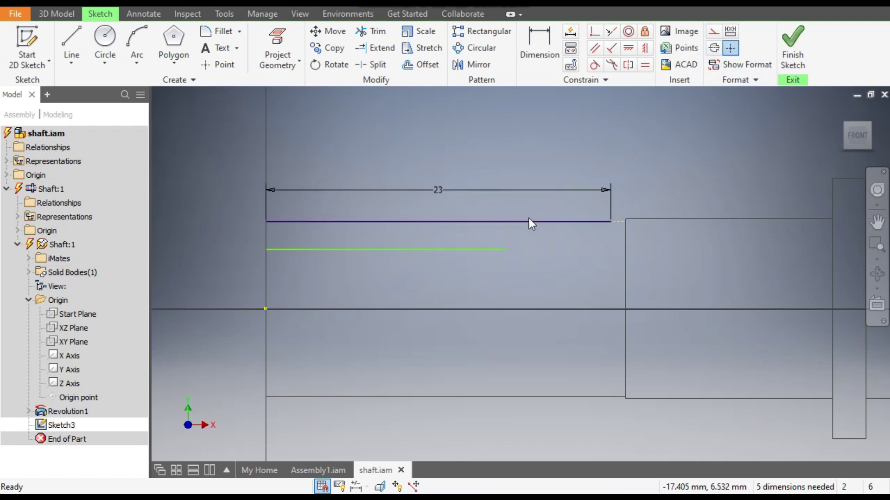
pyautogui.click(396, 222)
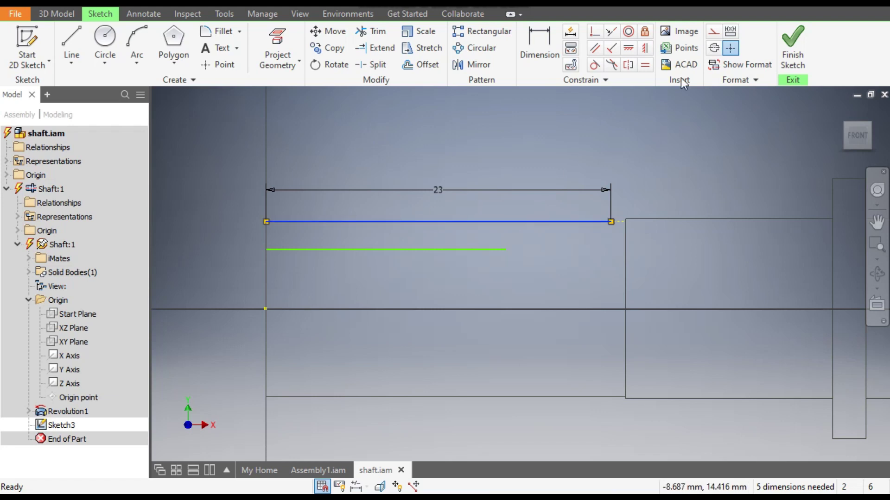
pyautogui.click(713, 31)
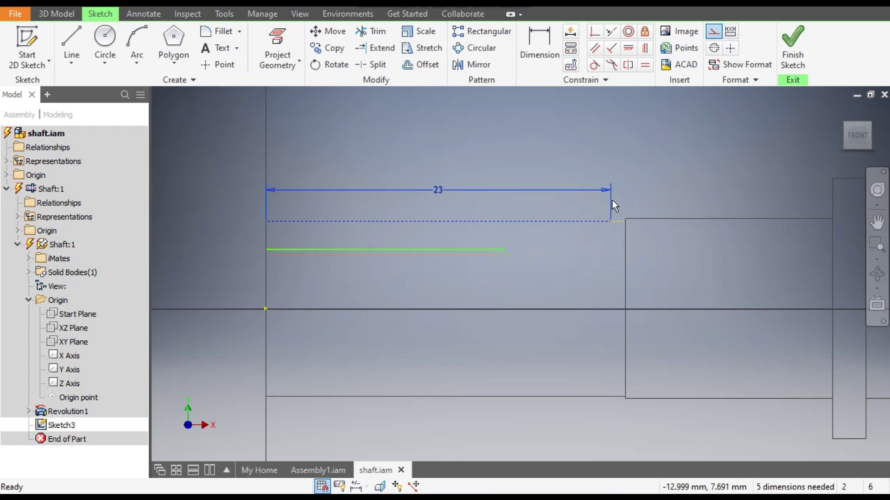
# - Sketch an arc of about 7 mm radius from the lower line's free end through the 23 mm line's endpoint, ending above the shaft
pyautogui.scroll(3, 624, 223)
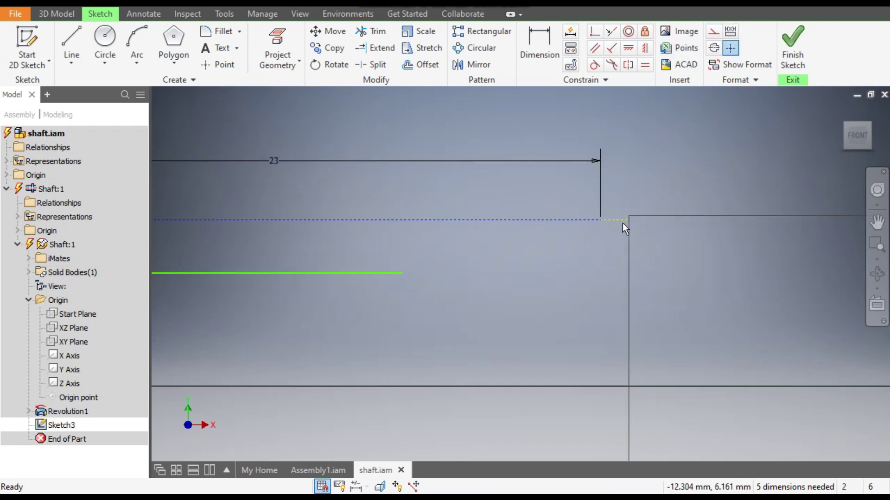
pyautogui.scroll(-3, 639, 185)
pyautogui.moveTo(639, 186); pyautogui.dragTo(727, 208, button='middle')
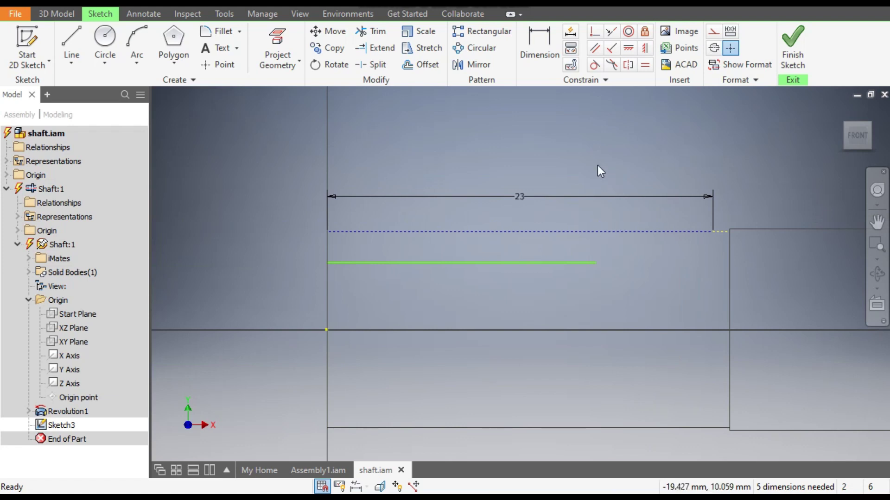
pyautogui.click(132, 34)
pyautogui.click(595, 262)
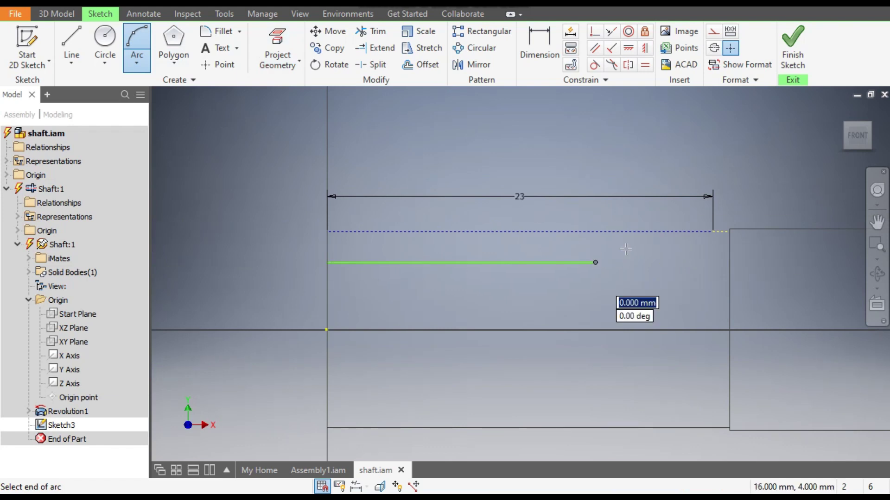
pyautogui.click(746, 140)
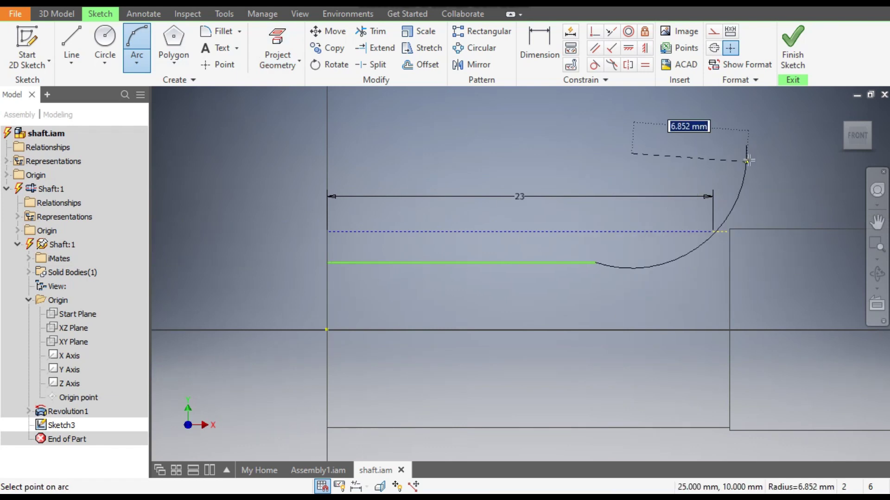
pyautogui.click(713, 232)
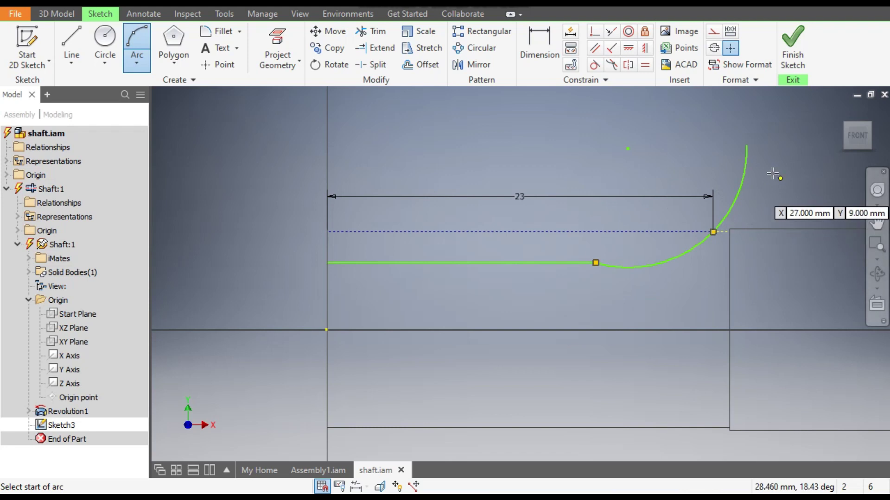
# - Set the arc's radius to 4 mm and make the arc tangent to the lower horizontal line
pyautogui.click(545, 45)
pyautogui.click(741, 180)
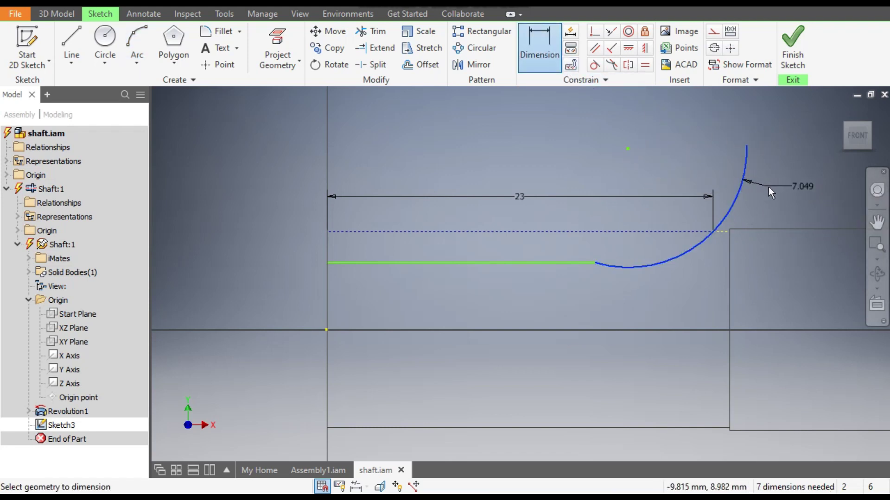
pyautogui.click(768, 186)
pyautogui.write('4')
pyautogui.press('Return')
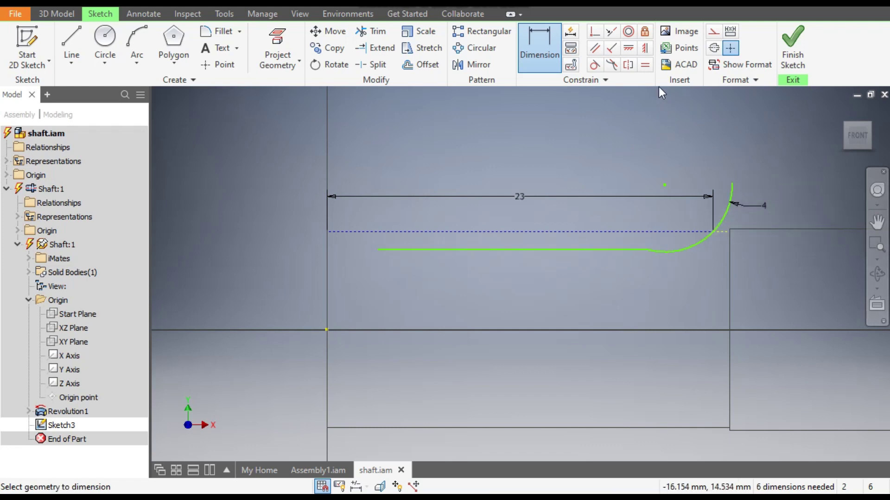
pyautogui.click(594, 65)
pyautogui.click(693, 246)
pyautogui.click(629, 250)
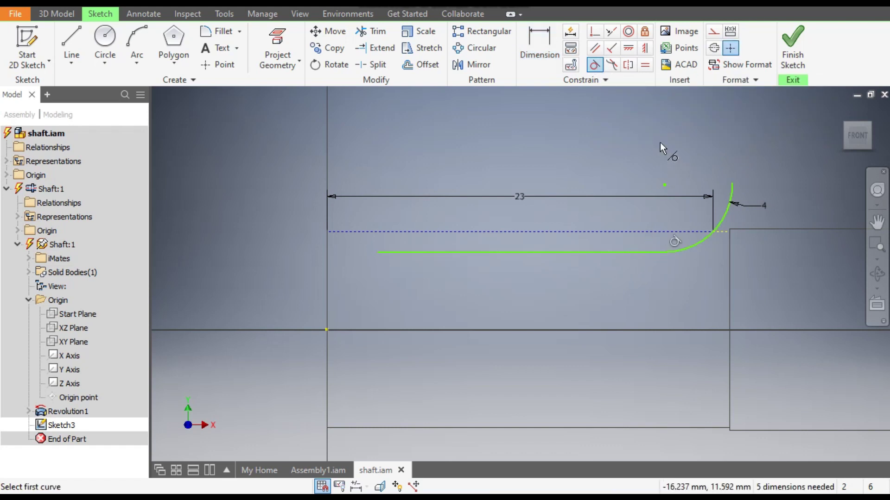
# - Project the shaft's end edge into the sketch and make the lower line's open endpoint coincident with it
pyautogui.click(285, 40)
pyautogui.click(327, 240)
pyautogui.press('Escape')
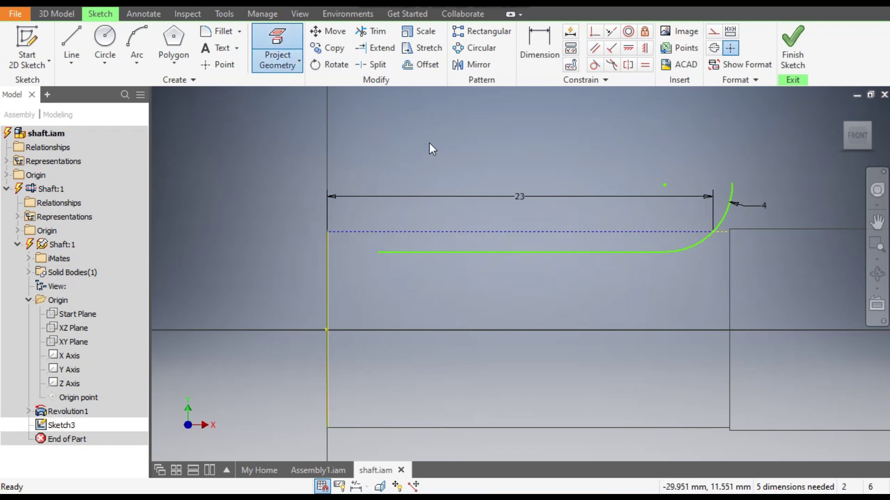
pyautogui.click(595, 33)
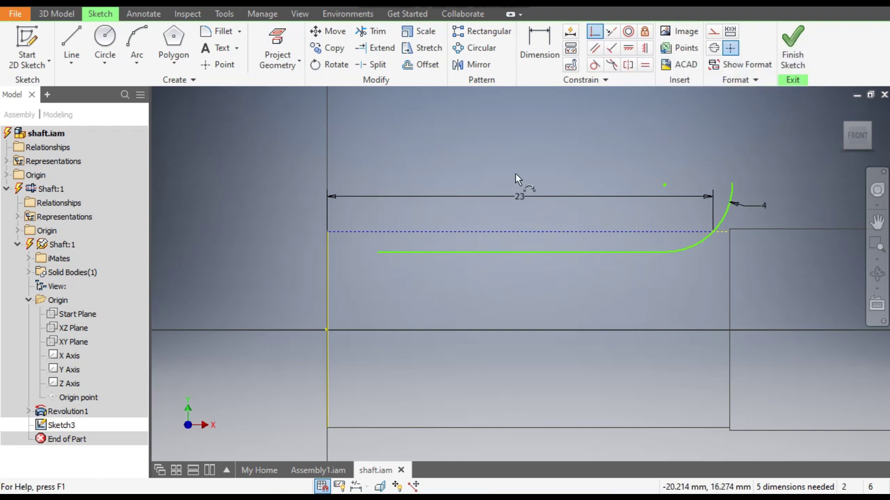
pyautogui.click(329, 260)
pyautogui.click(378, 253)
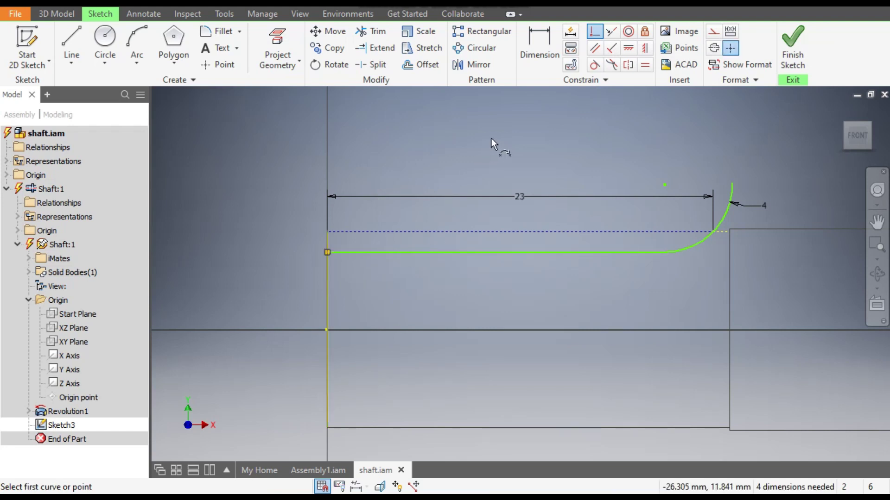
pyautogui.press('Escape')
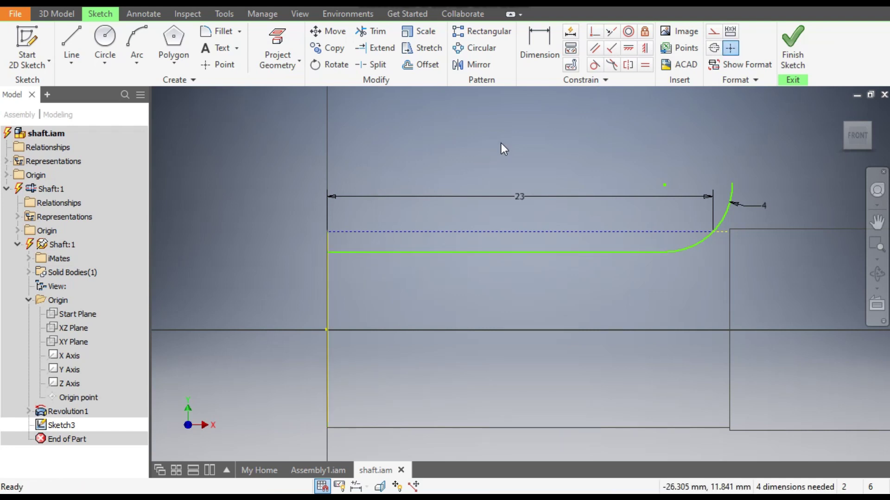
# - Make the projected end edge construction geometry and set the distance between the two horizontal lines to 1 mm
pyautogui.click(334, 275)
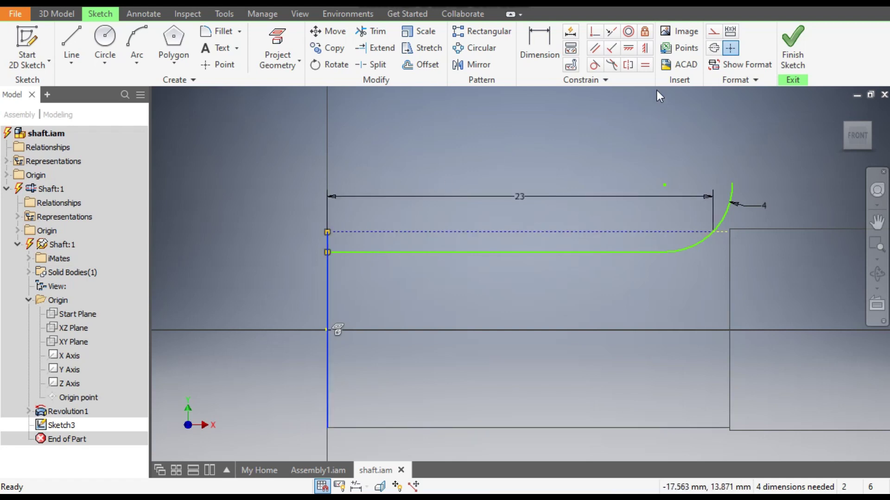
pyautogui.click(714, 33)
pyautogui.click(540, 55)
pyautogui.click(434, 233)
pyautogui.click(426, 251)
pyautogui.click(302, 248)
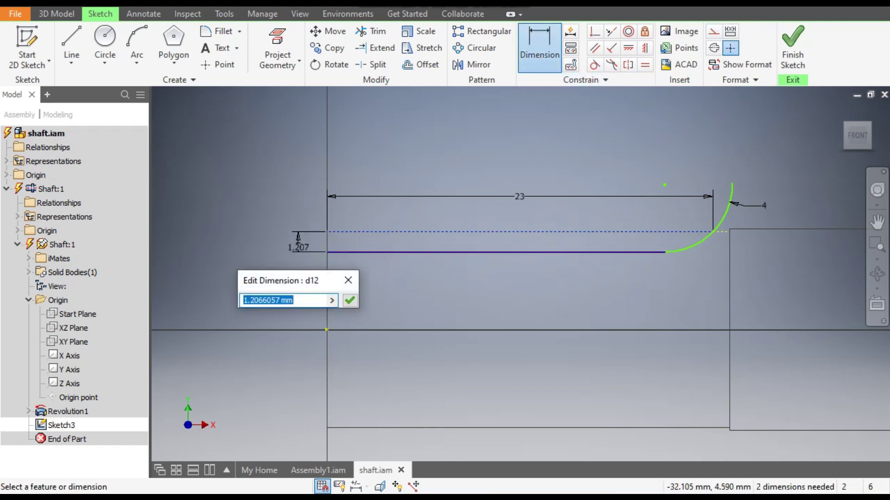
pyautogui.write('1')
pyautogui.press('Return')
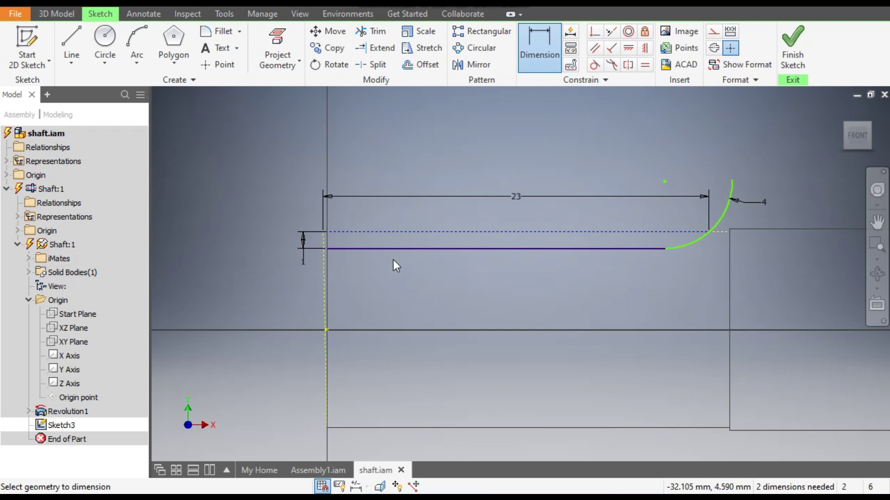
# - Shorten the arc by moving its upper endpoint down closer to the shaft, and finish the sketch
pyautogui.press('Escape')
pyautogui.press('F2')
pyautogui.press('Escape')
pyautogui.moveTo(733, 182)
pyautogui.mouseDown()
pyautogui.moveTo(774, 200)
pyautogui.moveTo(766, 206)
pyautogui.moveTo(746, 186)
pyautogui.mouseUp()
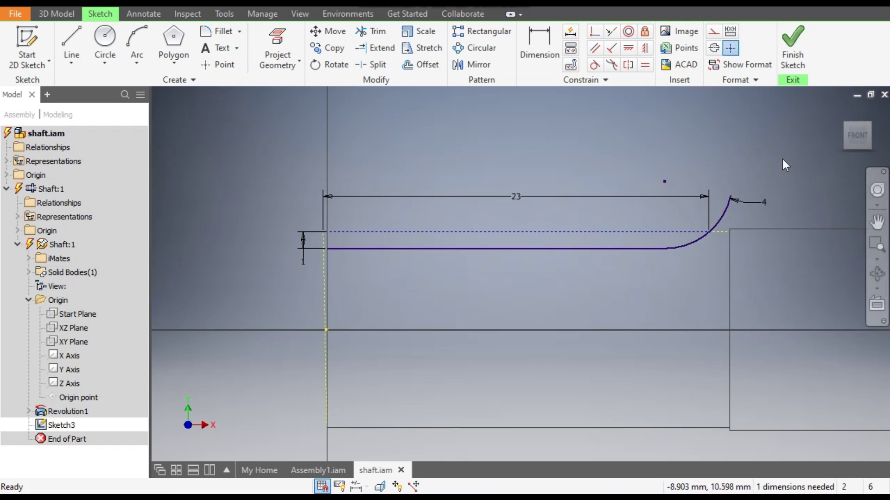
pyautogui.click(797, 42)
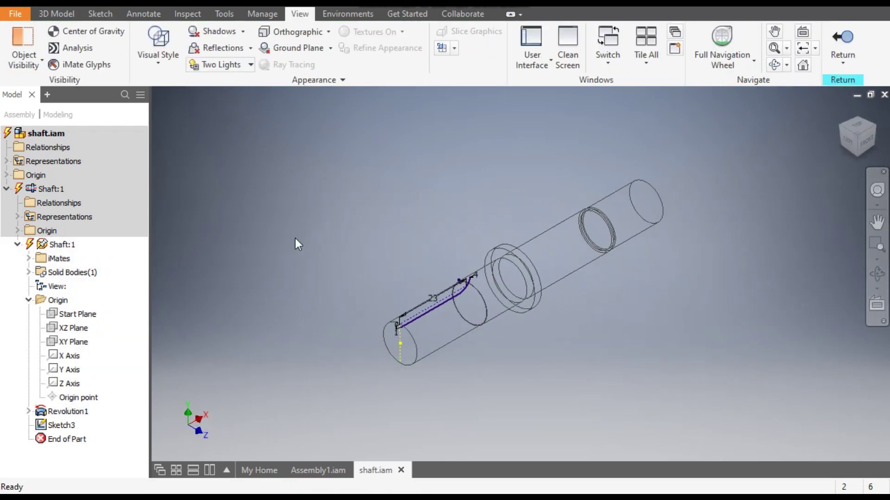
pyautogui.click(59, 15)
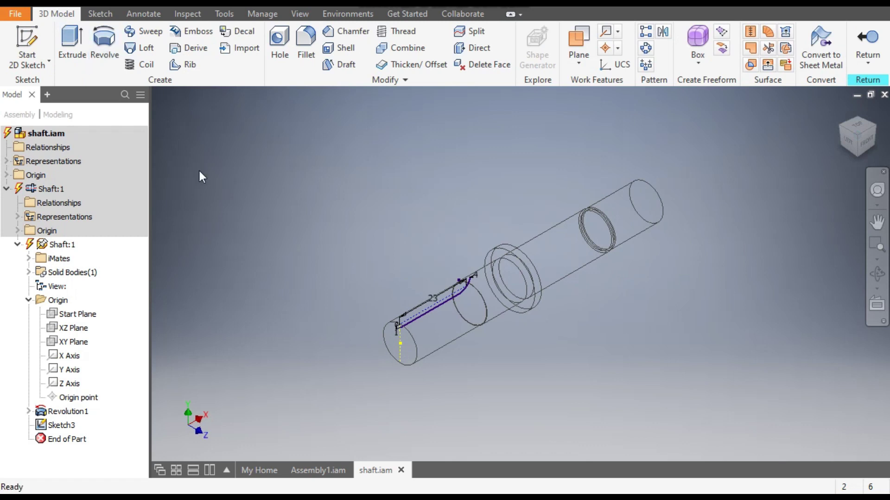
# - Start a sketch on the shaft's end face and project the groove path's starting endpoint into it
pyautogui.click(29, 43)
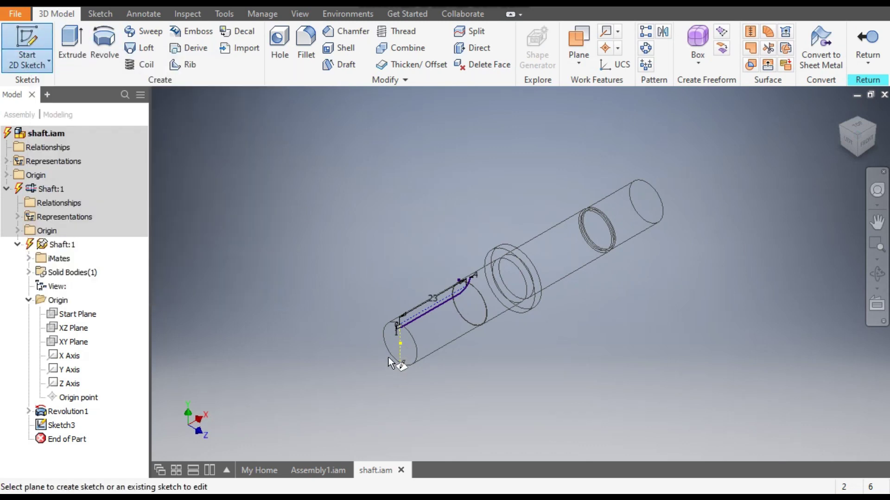
pyautogui.scroll(2, 390, 354)
pyautogui.click(393, 329)
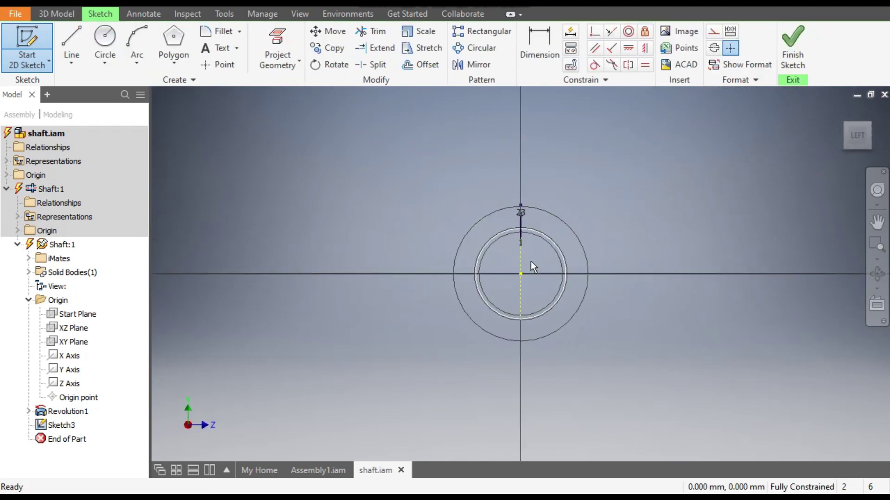
pyautogui.click(844, 121)
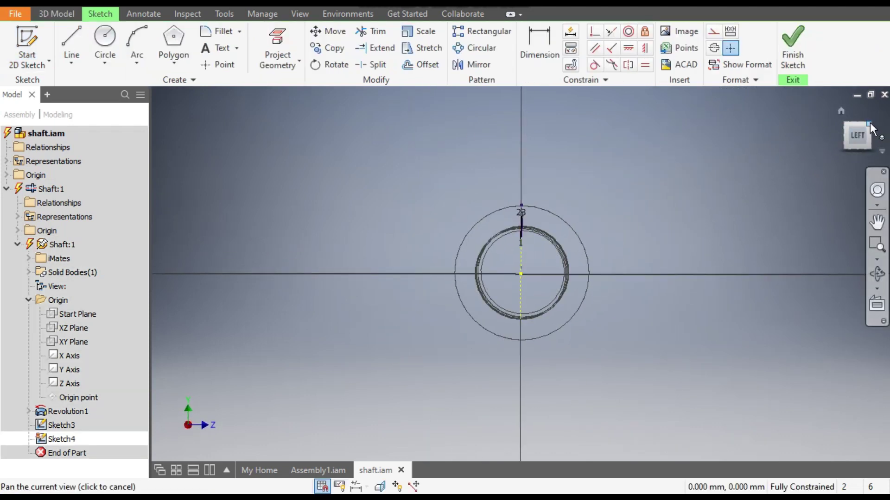
pyautogui.moveTo(393, 336); pyautogui.dragTo(398, 319, button='middle')
pyautogui.scroll(2, 396, 211)
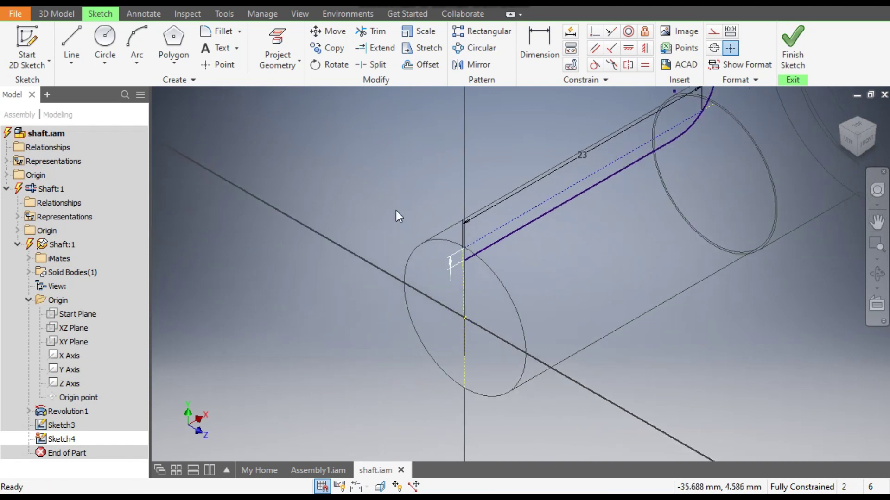
pyautogui.click(277, 36)
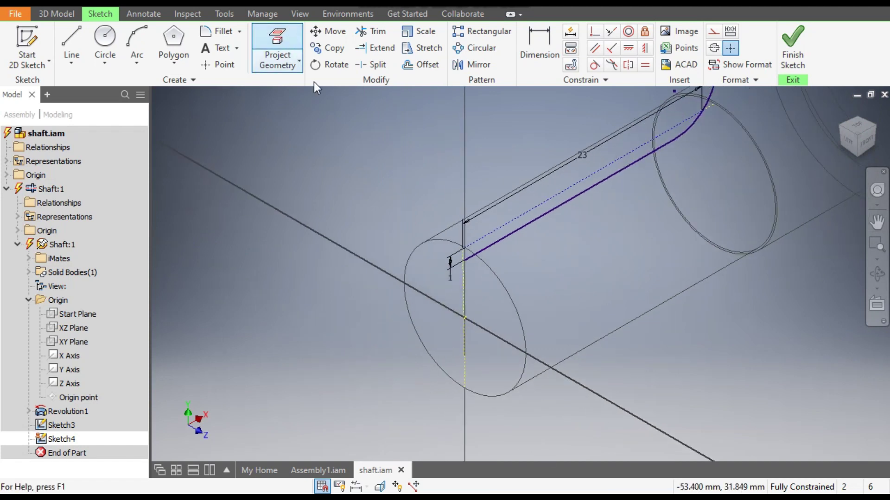
pyautogui.click(465, 262)
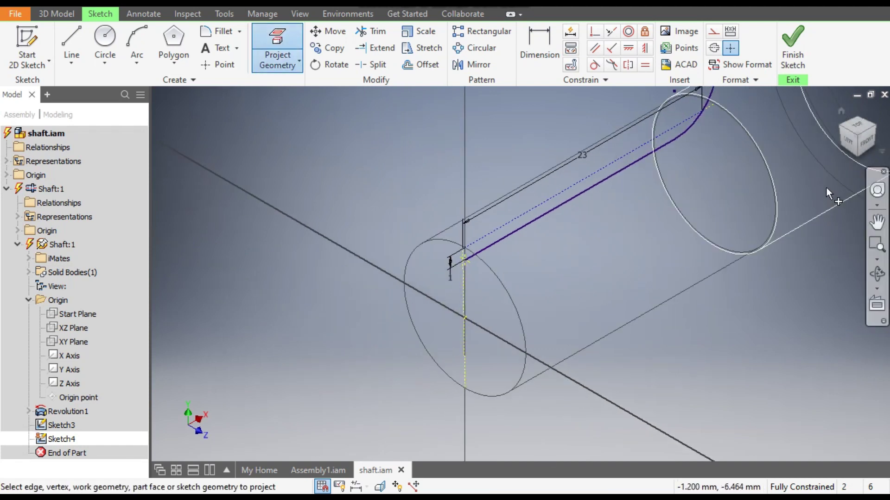
# - Draw an inverted triangle about 10.3 mm wide and 5.2 mm high, with its lower vertex on the projected point and a horizontal upper edge
pyautogui.click(849, 146)
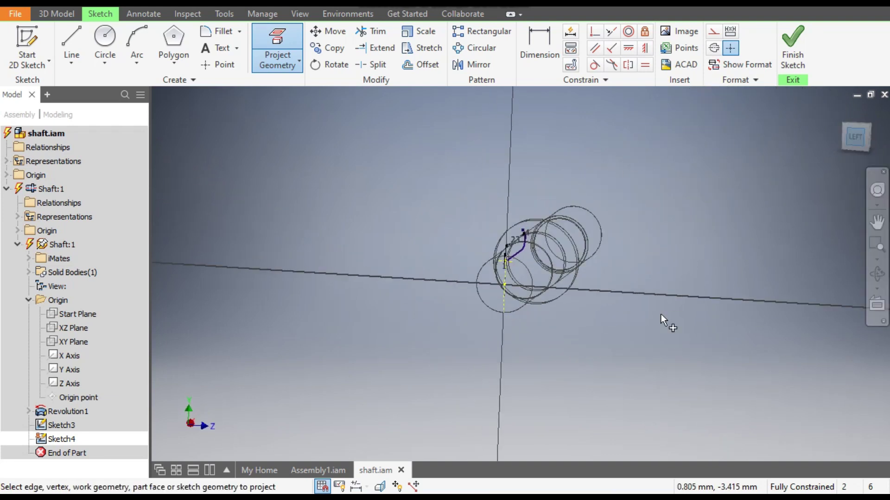
pyautogui.press('l')
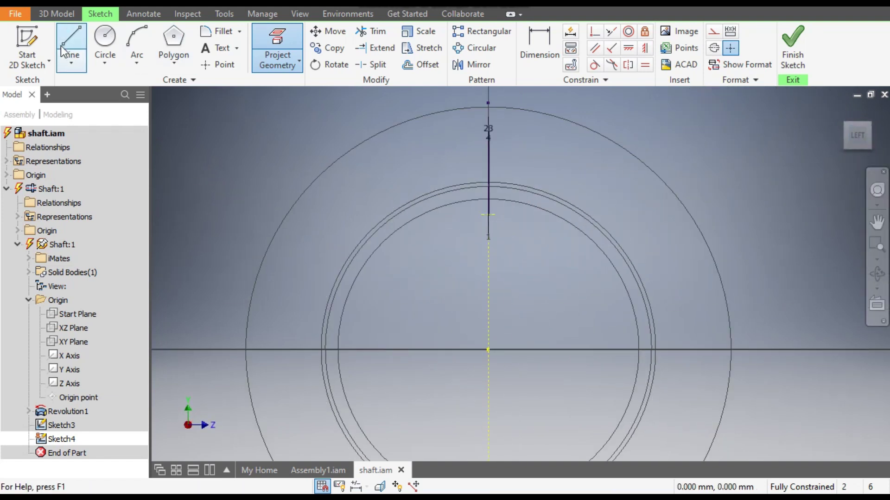
pyautogui.click(489, 215)
pyautogui.moveTo(400, 104); pyautogui.dragTo(442, 197, button='middle')
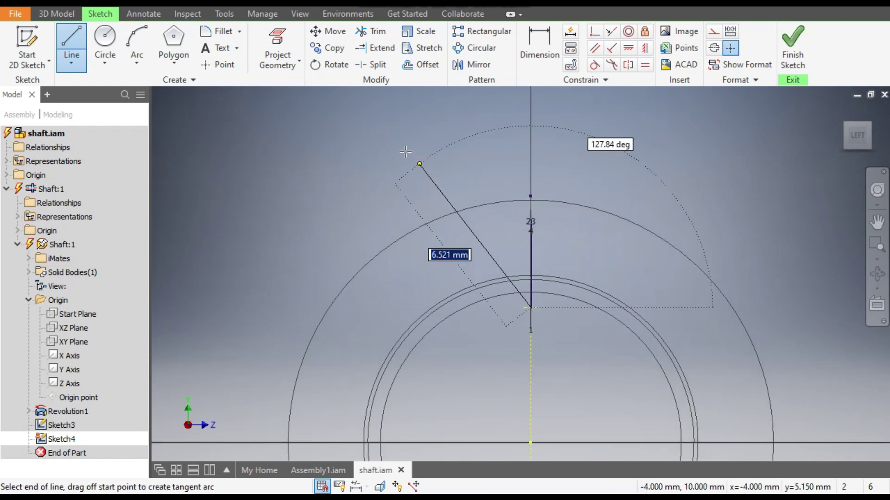
pyautogui.click(392, 164)
pyautogui.click(678, 163)
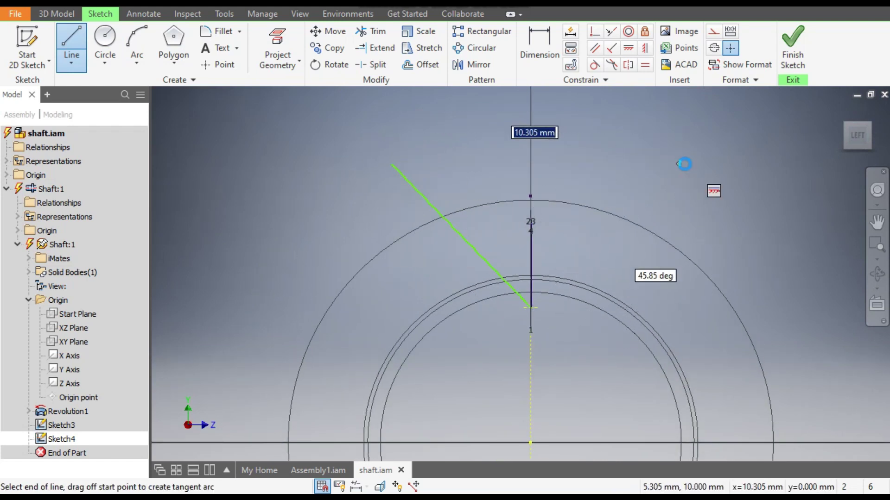
pyautogui.click(531, 307)
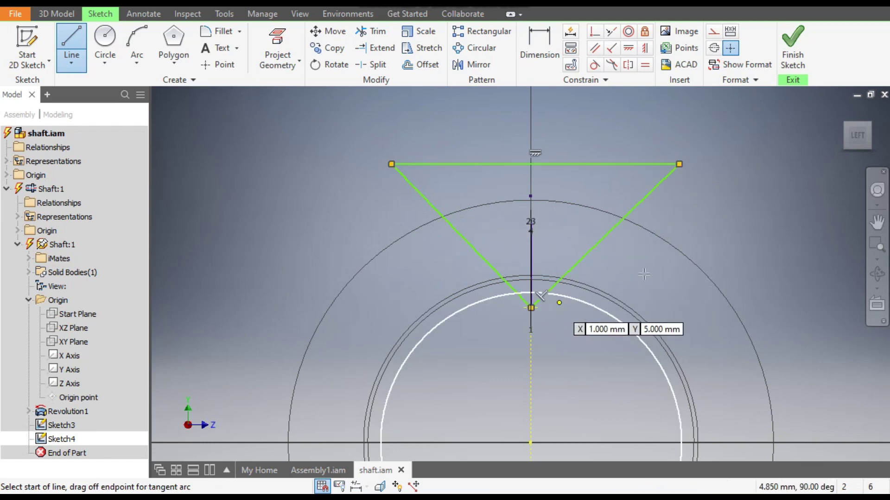
pyautogui.click(552, 48)
pyautogui.click(629, 208)
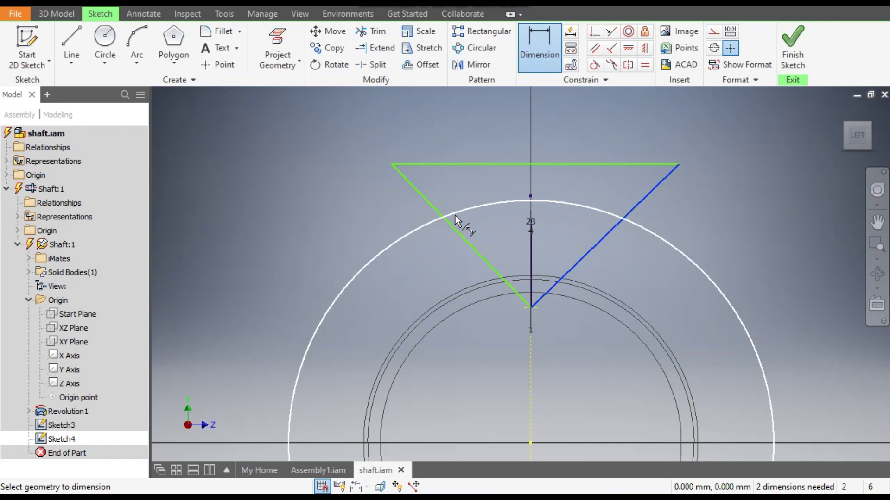
pyautogui.click(446, 221)
pyautogui.click(529, 138)
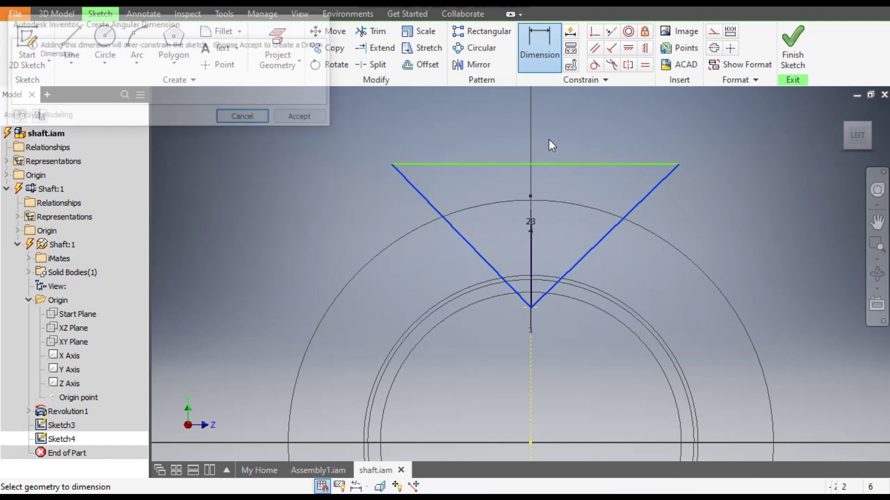
pyautogui.click(260, 121)
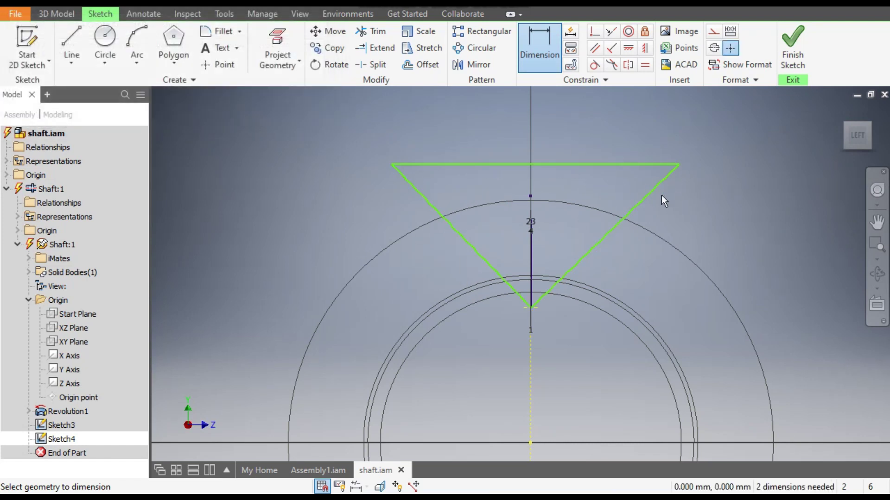
# - Dimension the triangle's height between its lower vertex and its horizontal upper edge
pyautogui.click(532, 307)
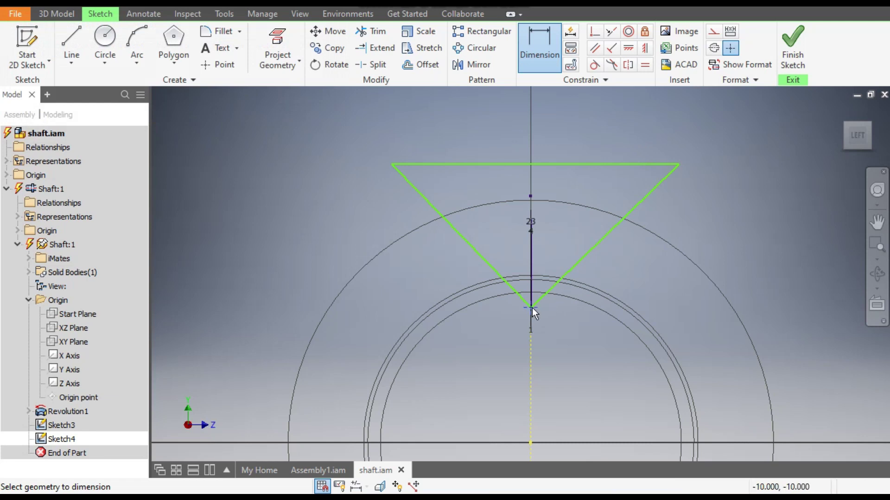
pyautogui.click(578, 171)
pyautogui.click(341, 210)
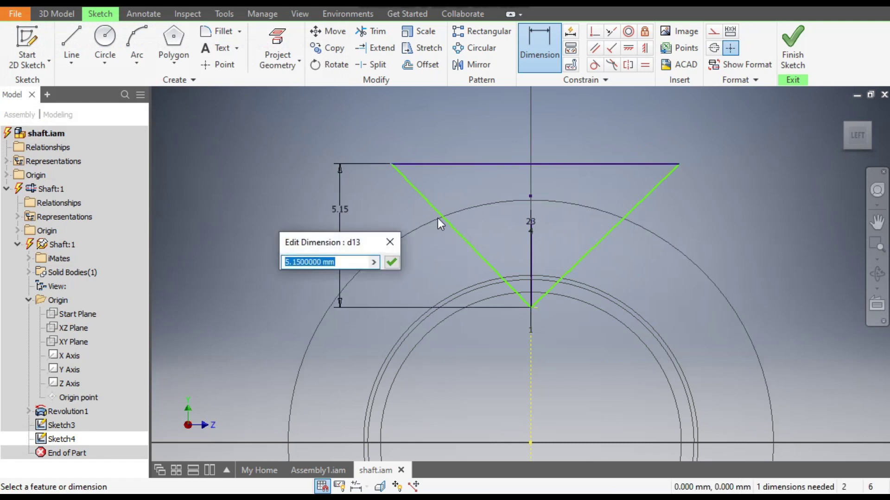
# - Try a triangle height of 2 mm and undo that change
pyautogui.write('2')
pyautogui.press('Return')
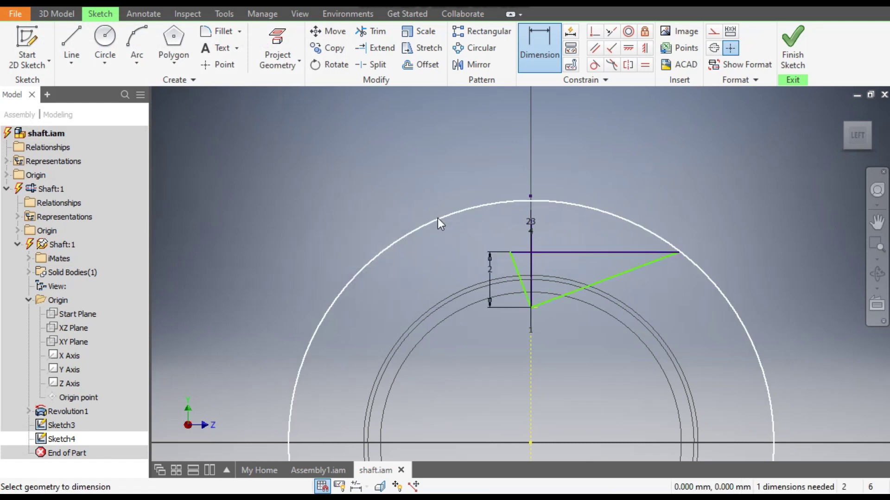
pyautogui.hotkey('ctrl', 'z')
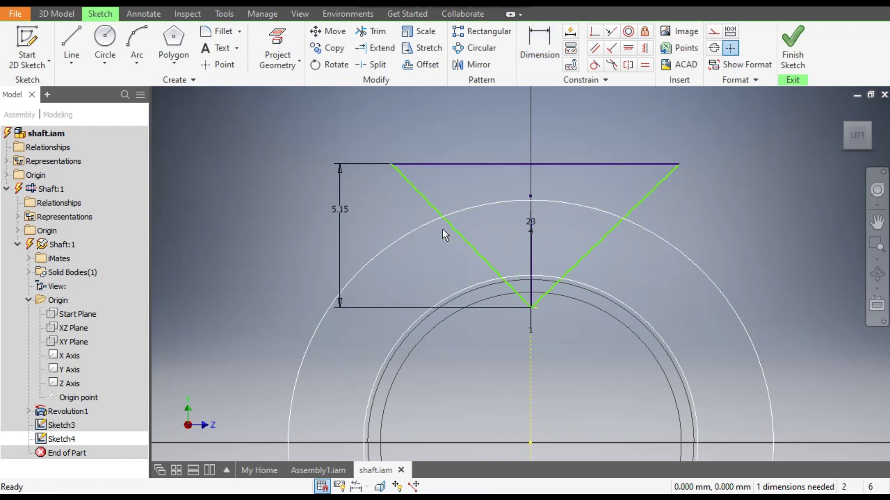
# - Draw a line from the triangle's lower vertex to the midpoint of its upper edge and constrain it vertical
pyautogui.press('l')
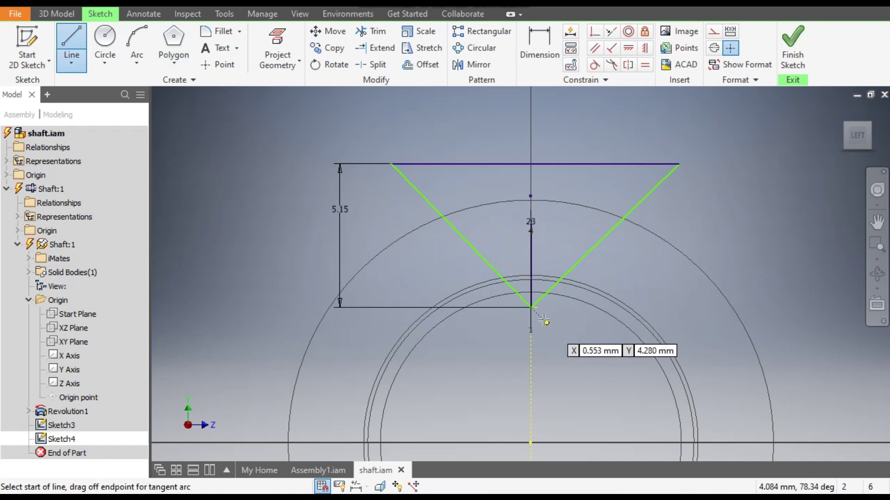
pyautogui.click(531, 306)
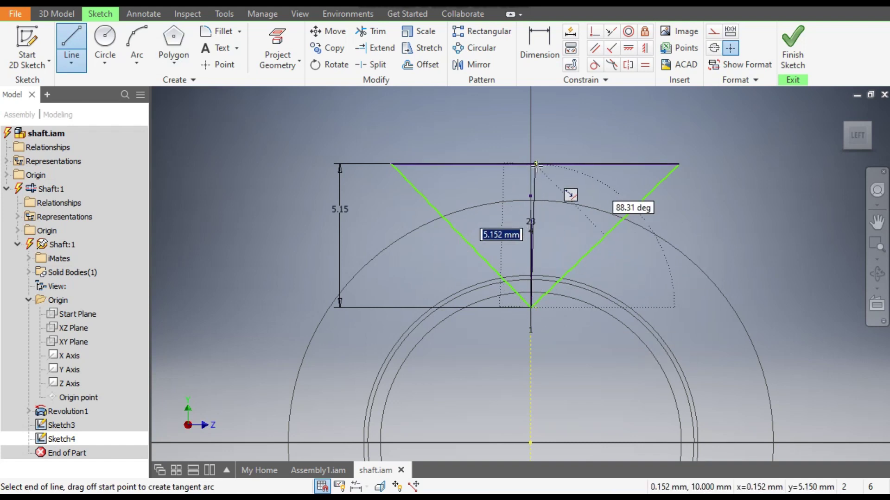
pyautogui.click(537, 163)
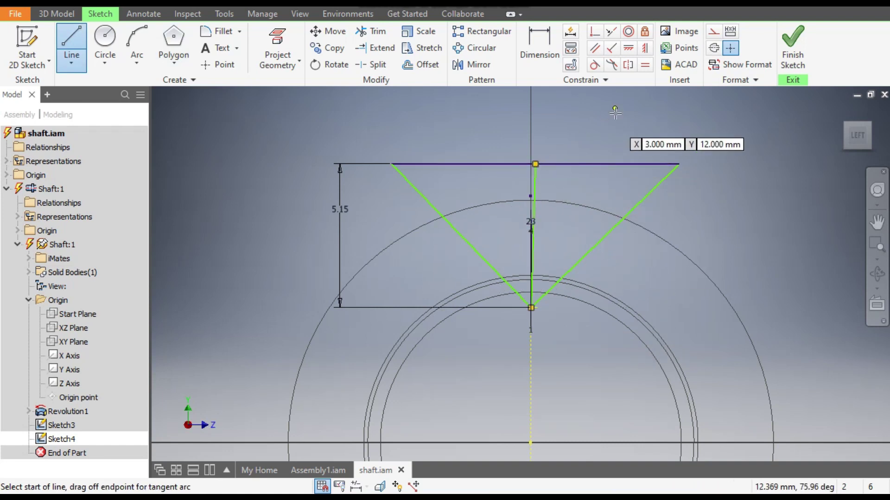
pyautogui.press('Escape')
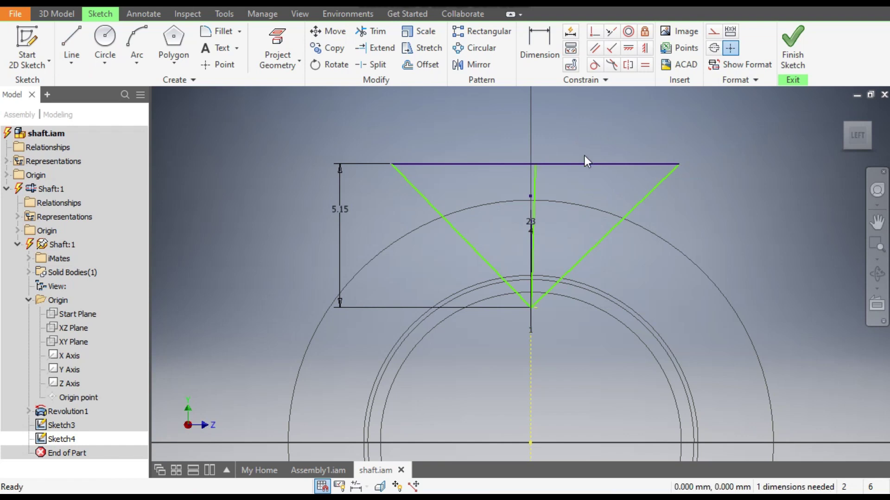
pyautogui.click(535, 179)
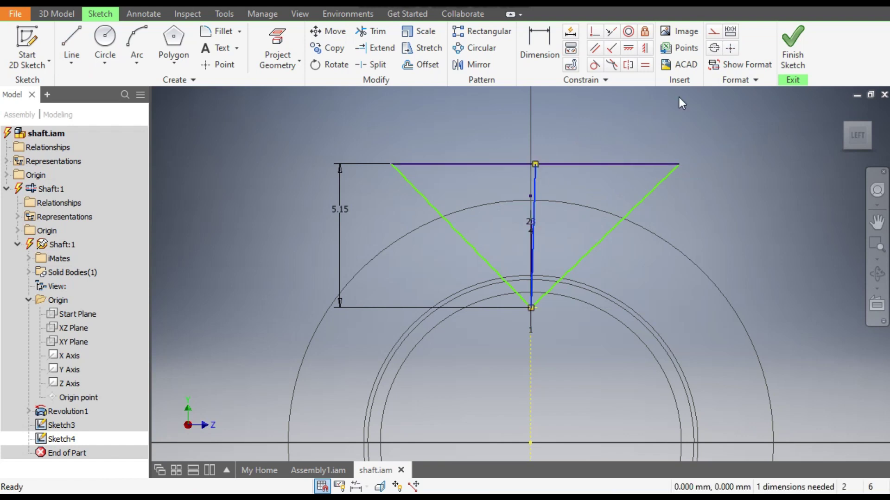
pyautogui.click(644, 46)
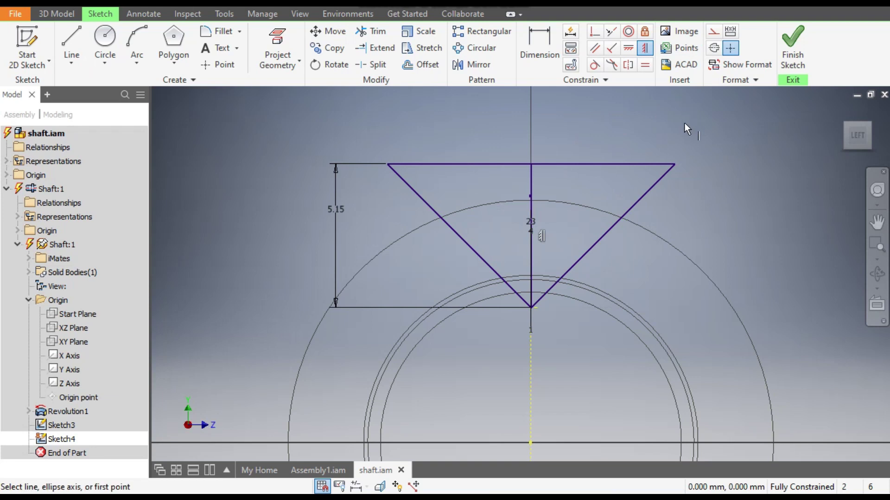
pyautogui.press('Escape')
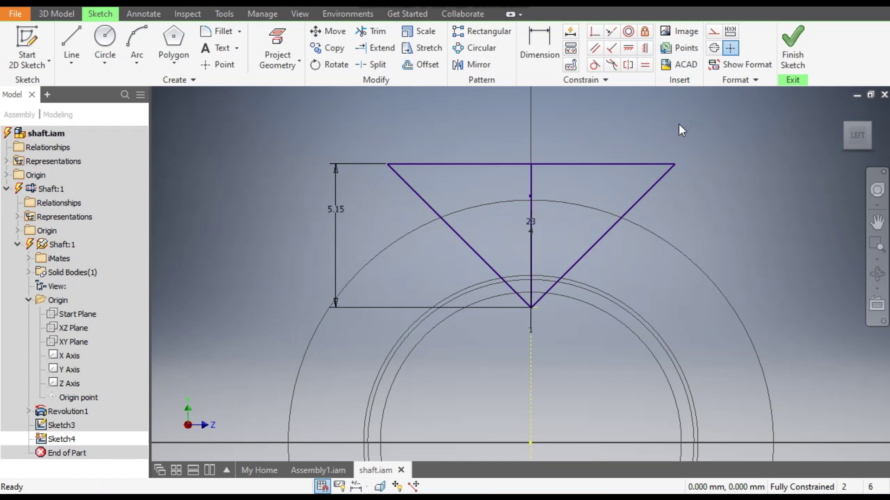
# - Make the triangle's vertical centre line construction geometry and finish the sketch
pyautogui.click(533, 173)
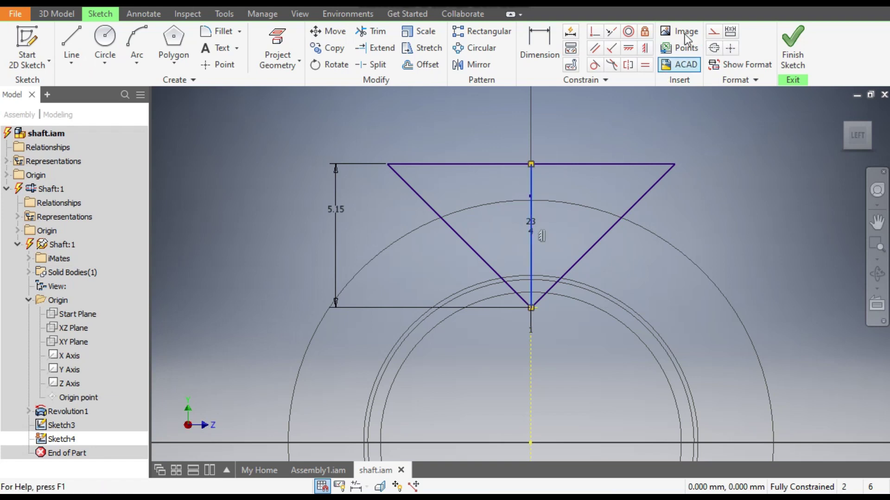
pyautogui.click(714, 32)
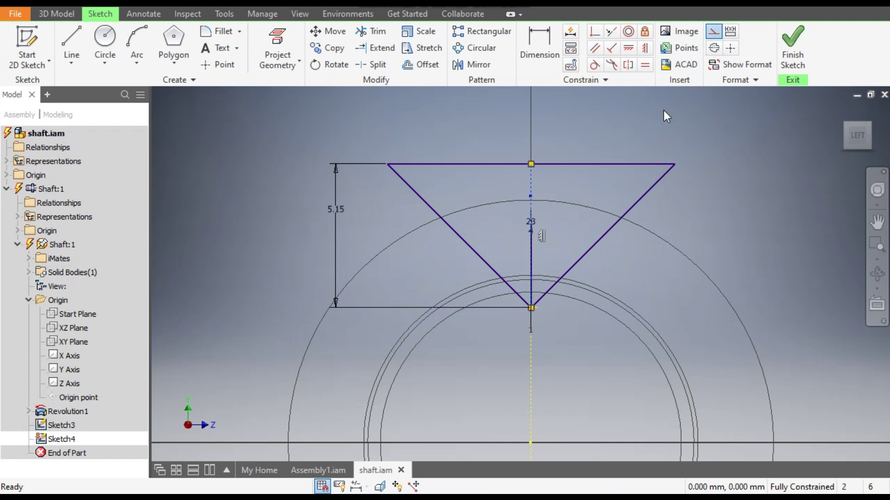
pyautogui.click(794, 46)
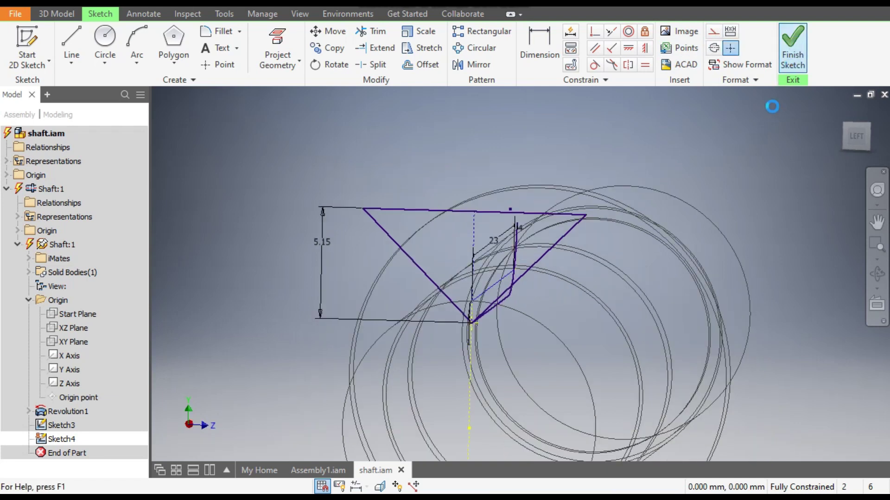
# - Set the triangle's height dimension to 2 mm
pyautogui.scroll(2, 440, 310)
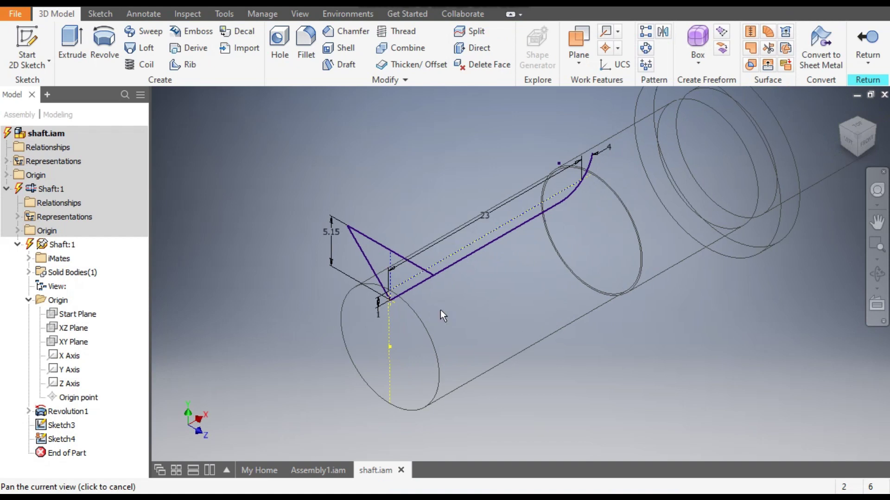
pyautogui.doubleClick(328, 233)
pyautogui.write('2.5')
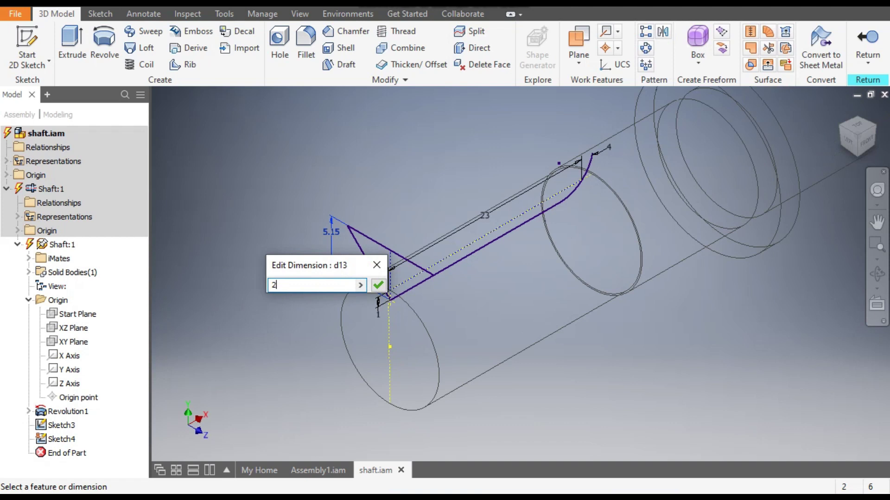
pyautogui.press('Return')
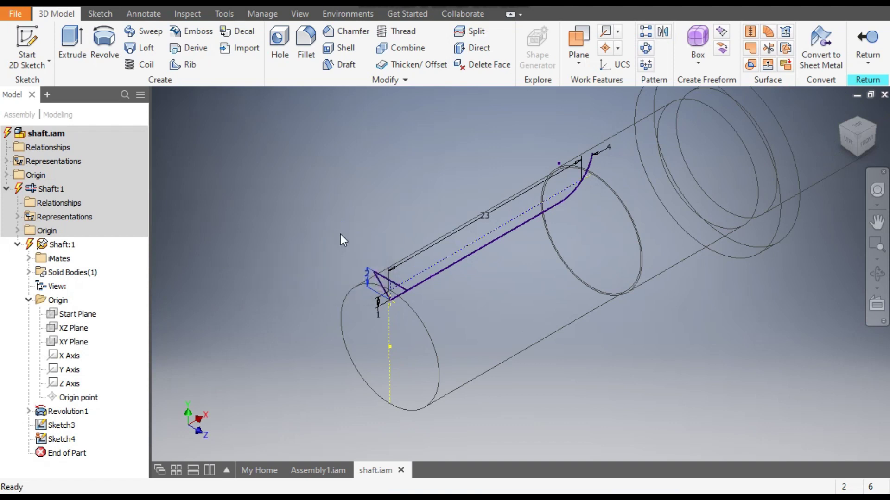
# - Set up a Cut sweep of the triangular profile along the sketched groove path
pyautogui.scroll(2, 390, 283)
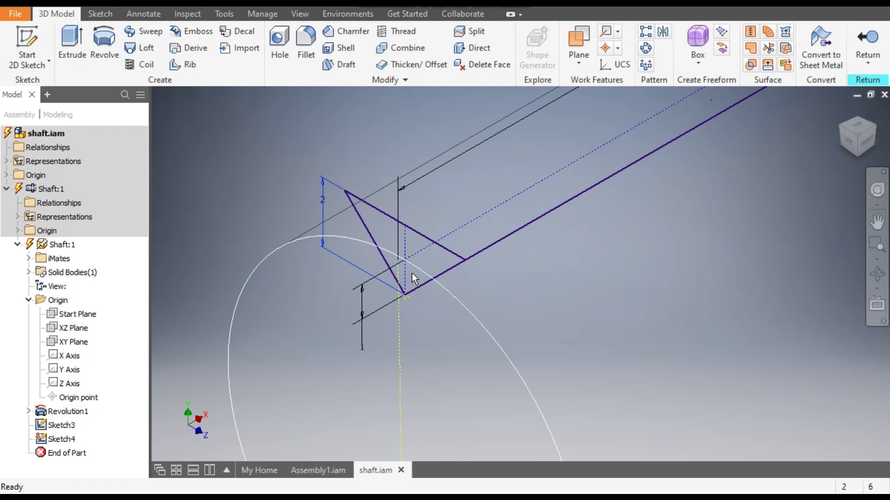
pyautogui.moveTo(424, 291); pyautogui.dragTo(389, 315, button='middle')
pyautogui.scroll(-2, 322, 232)
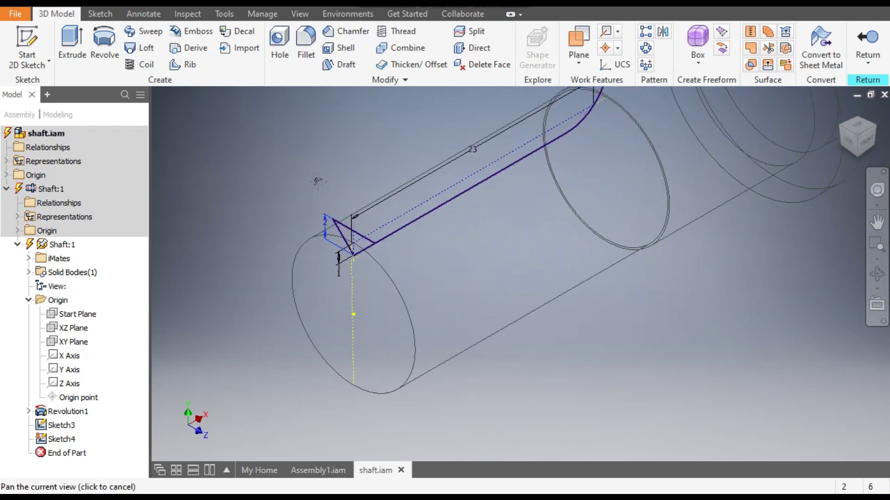
pyautogui.click(138, 35)
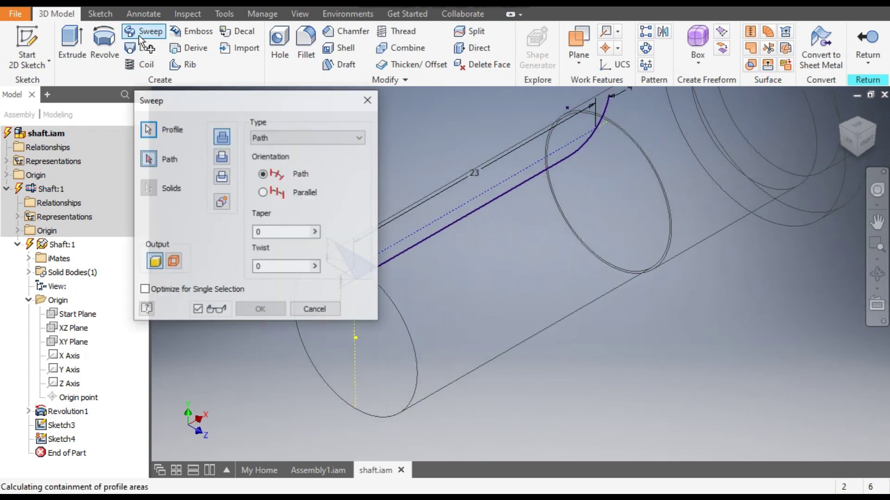
pyautogui.moveTo(391, 197); pyautogui.dragTo(530, 235, button='middle')
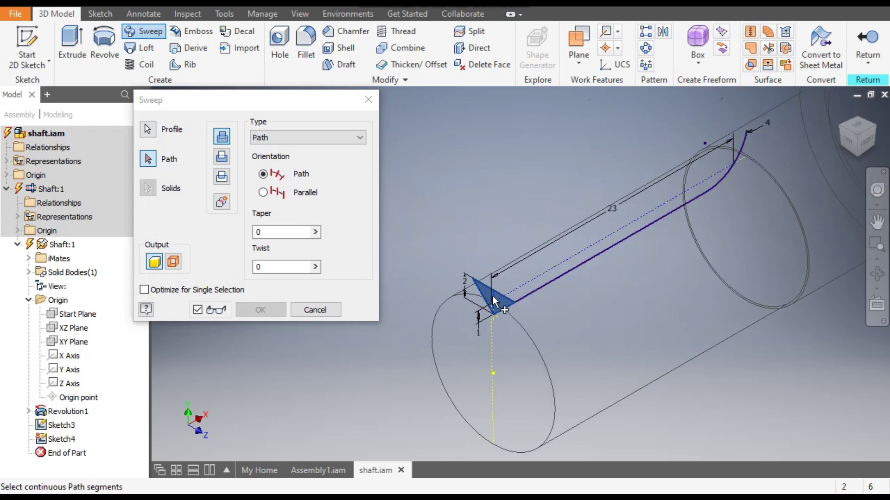
pyautogui.click(549, 284)
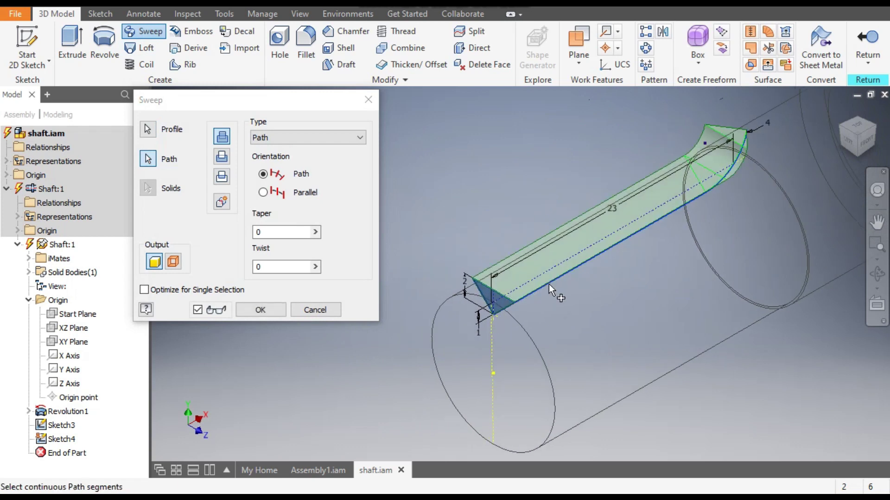
pyautogui.click(223, 160)
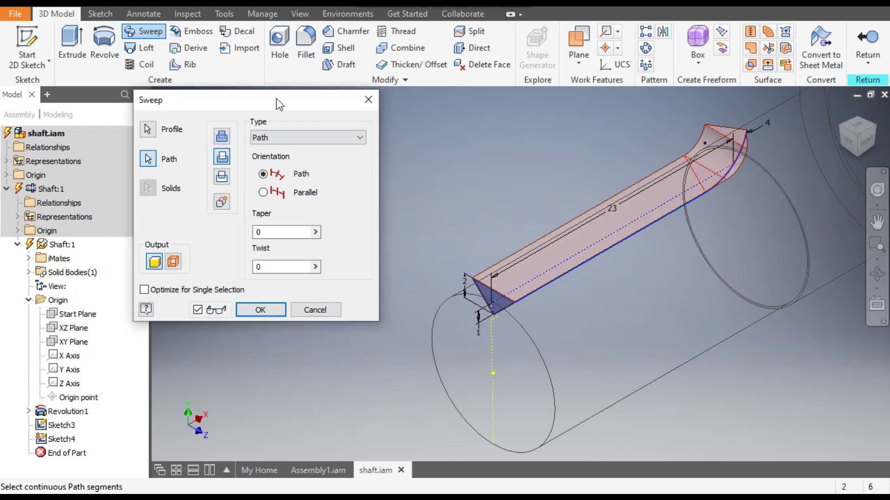
# - Set the visual style to Shaded with Edges and complete the groove's sweep cut
pyautogui.click(299, 14)
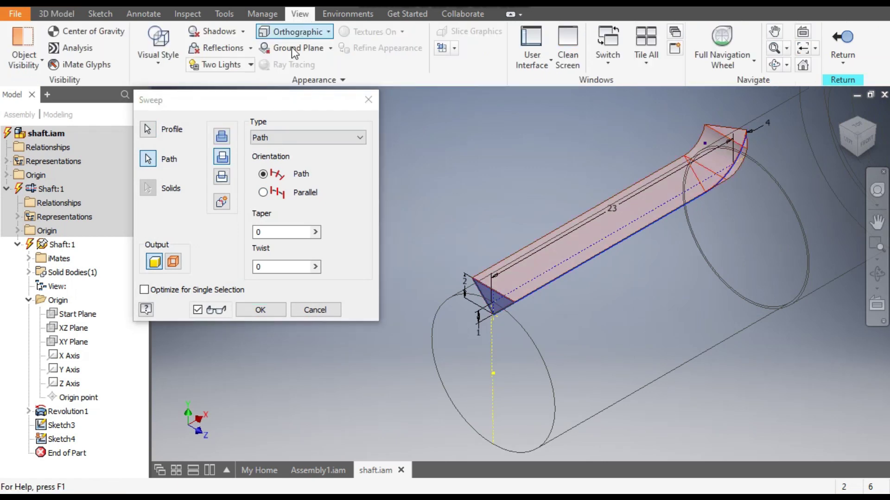
pyautogui.click(166, 63)
pyautogui.click(196, 138)
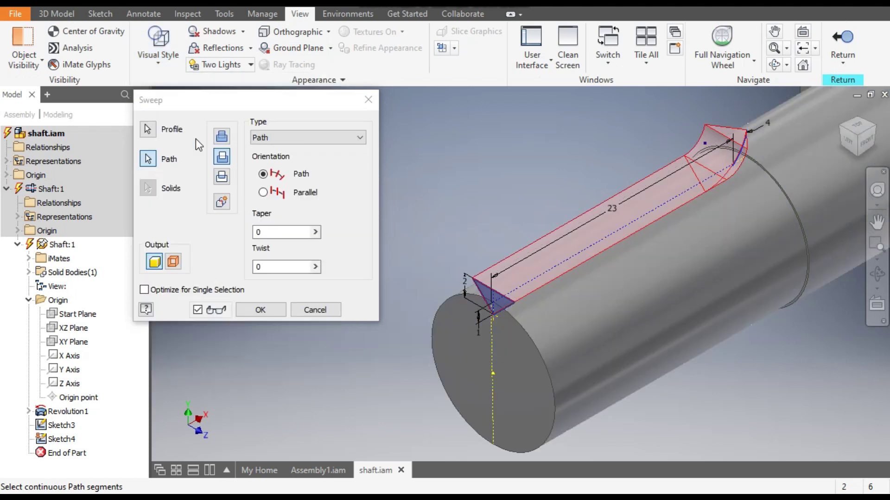
pyautogui.moveTo(522, 156); pyautogui.dragTo(461, 198, button='middle')
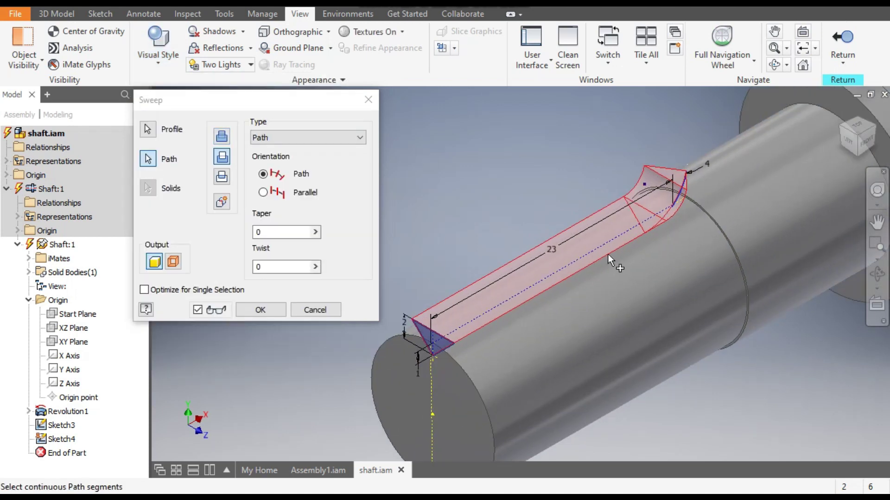
pyautogui.click(256, 310)
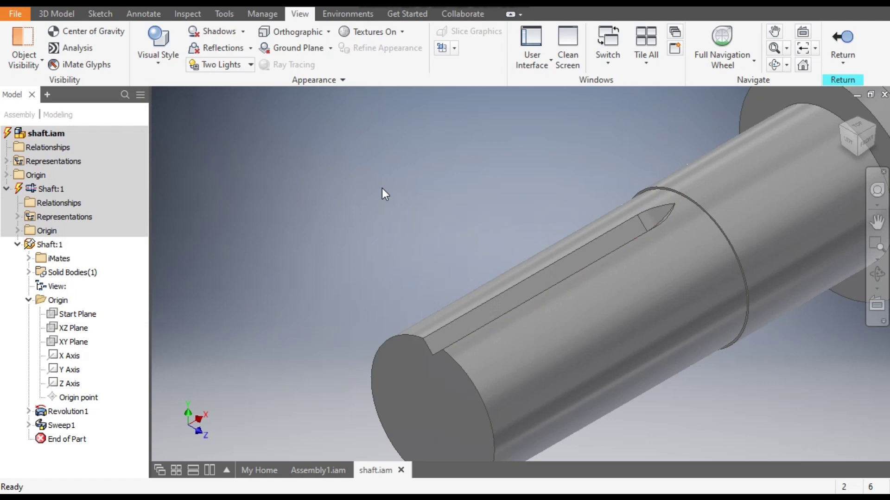
# - Create a circular pattern of the swept groove around the shaft axis with 12 occurrences over 360 degrees
pyautogui.click(57, 15)
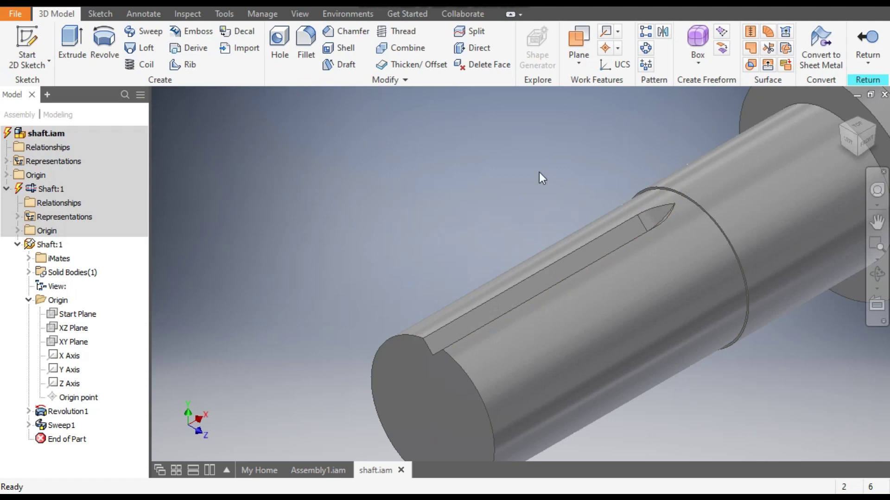
pyautogui.click(646, 48)
pyautogui.click(62, 426)
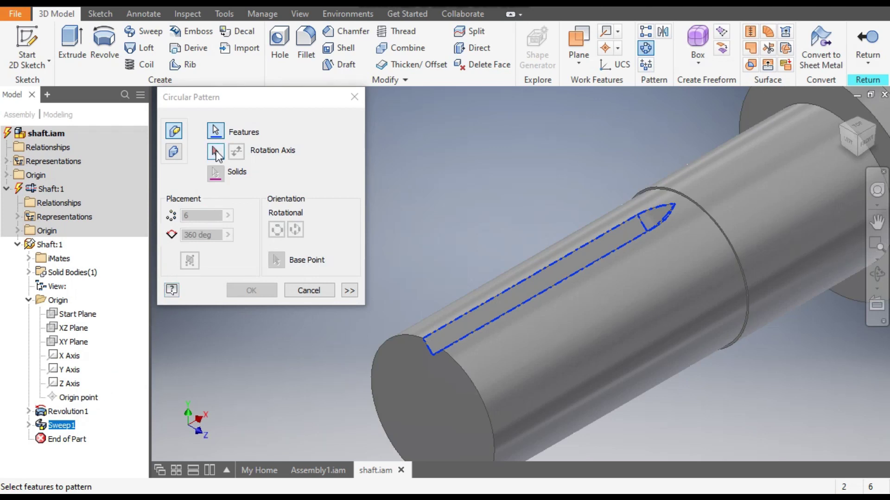
pyautogui.click(214, 151)
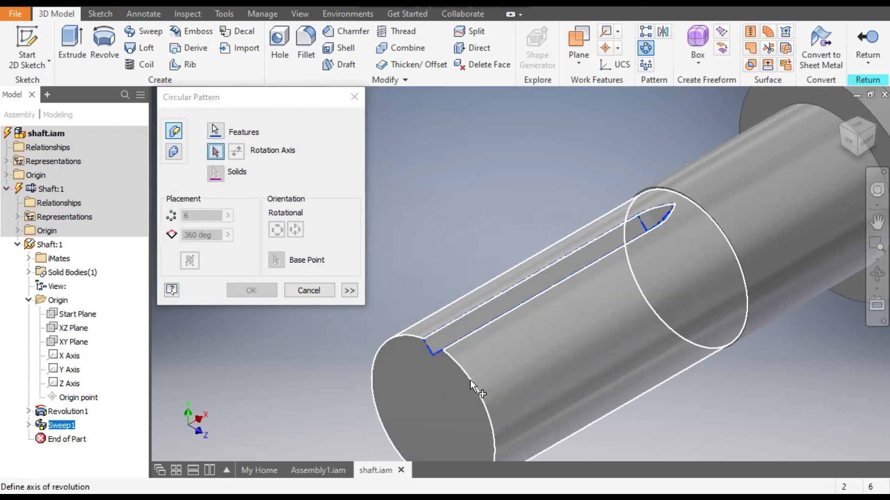
pyautogui.click(470, 380)
pyautogui.scroll(-3, 435, 227)
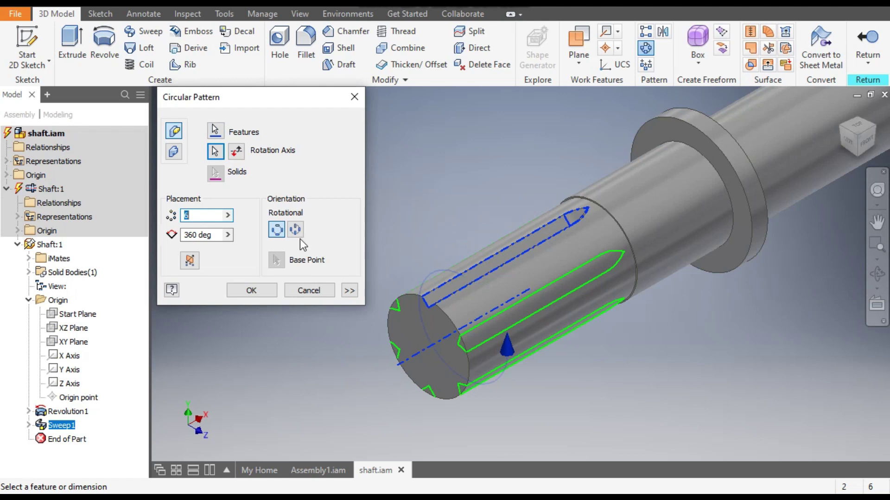
pyautogui.write('12')
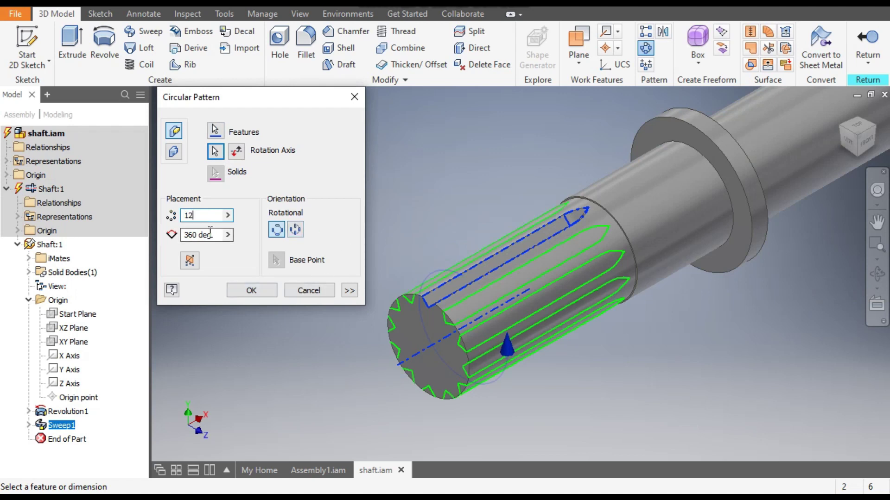
pyautogui.click(250, 290)
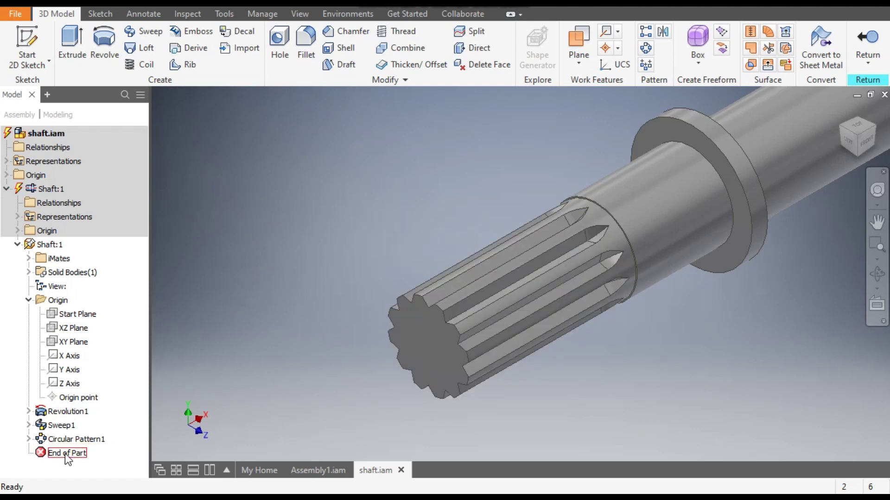
# - Roll the part history back to just after the revolution and chamfer the grooved end's outer edge by 1 mm
pyautogui.moveTo(65, 452); pyautogui.dragTo(59, 426)
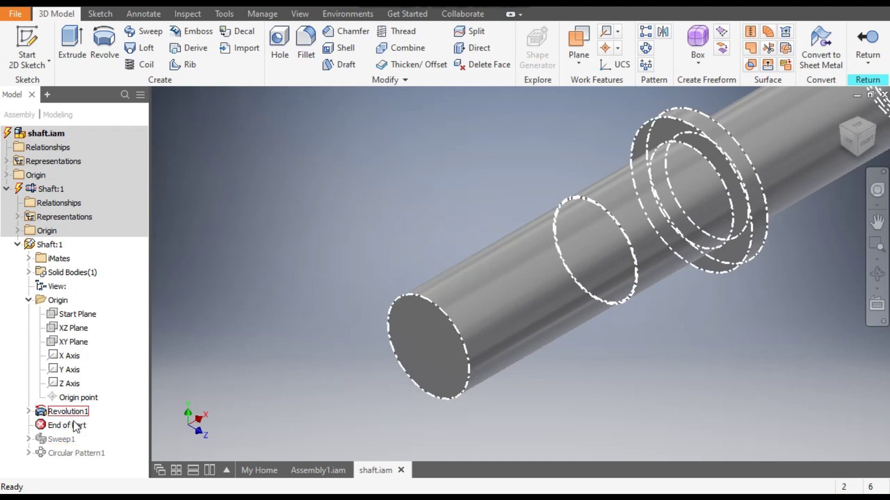
pyautogui.click(426, 293)
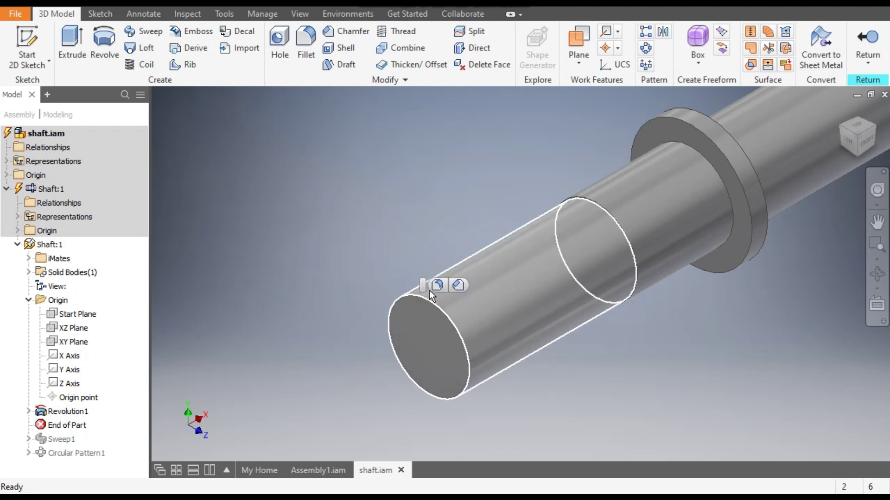
pyautogui.click(459, 284)
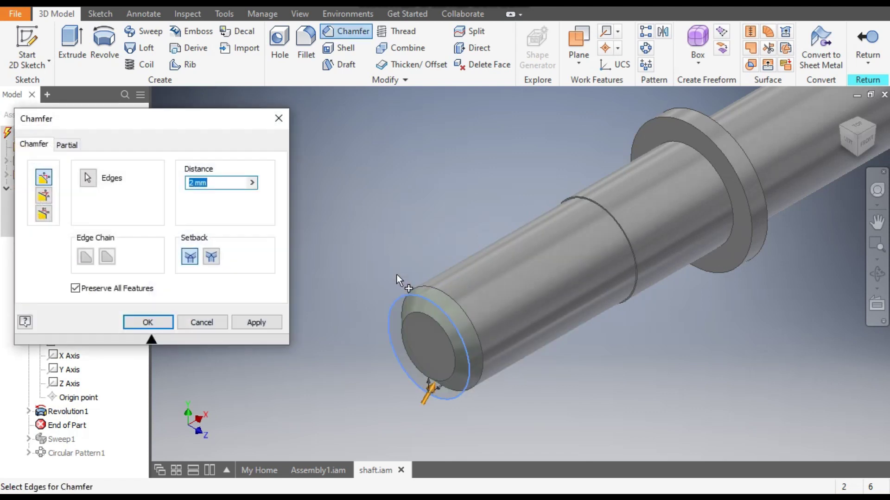
pyautogui.write('1')
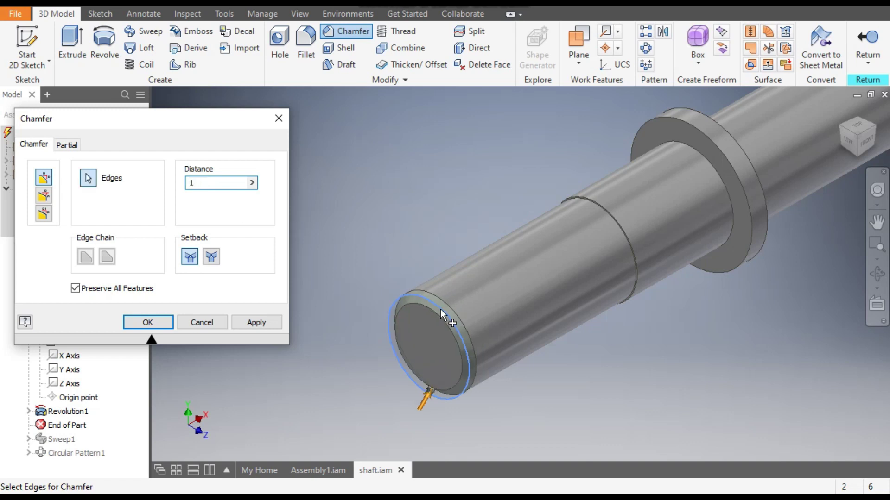
pyautogui.click(148, 324)
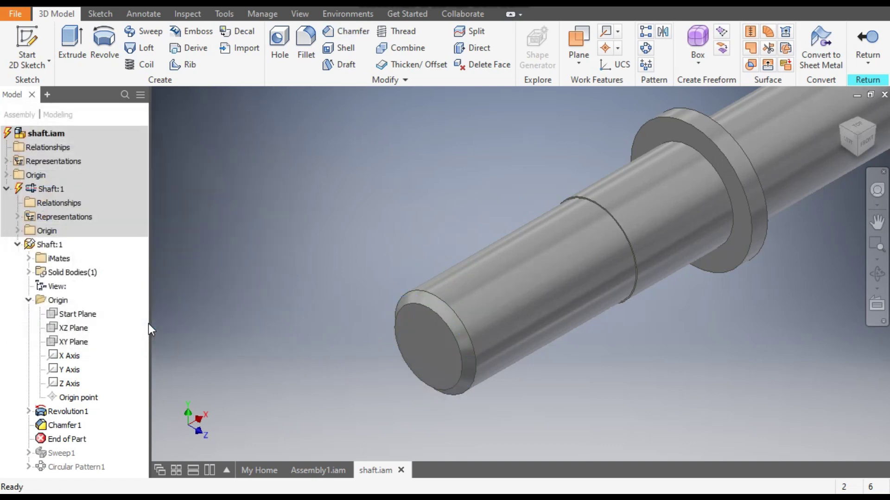
# - Roll the part history forward past the circular pattern to restore the grooves and check the chamfered spline end
pyautogui.click(69, 440)
pyautogui.moveTo(71, 449); pyautogui.dragTo(71, 469)
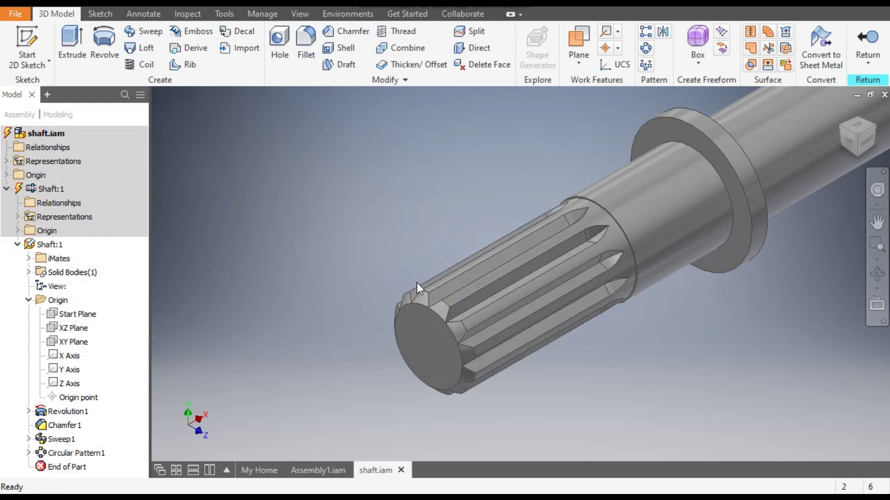
pyautogui.scroll(2, 425, 313)
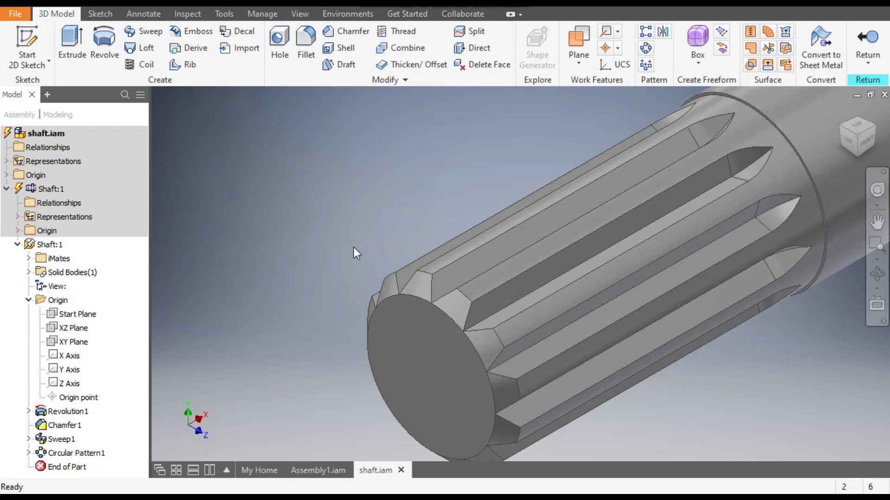
pyautogui.scroll(-1, 354, 248)
pyautogui.scroll(-2, 362, 255)
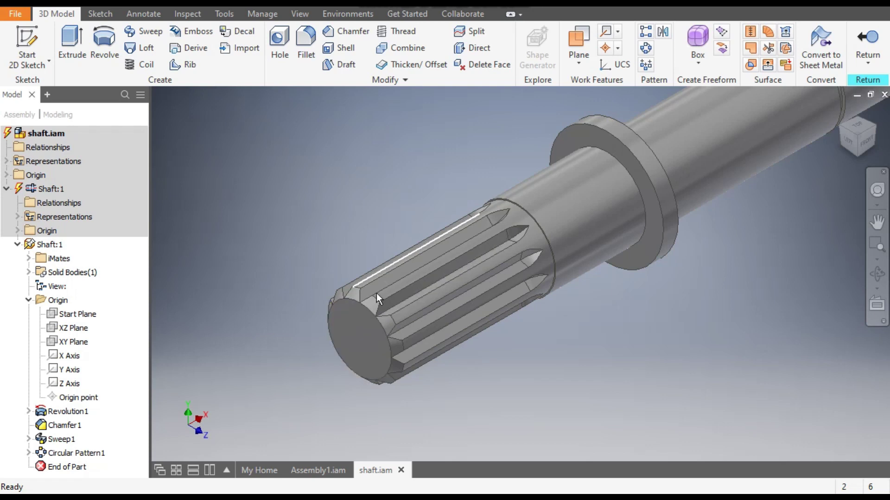
# - Turn the shaft to show its plain end and set the visual style to Wireframe
pyautogui.keyDown('shift'); pyautogui.moveTo(390, 205); pyautogui.dragTo(307, 258, button='middle'); pyautogui.keyUp('shift')
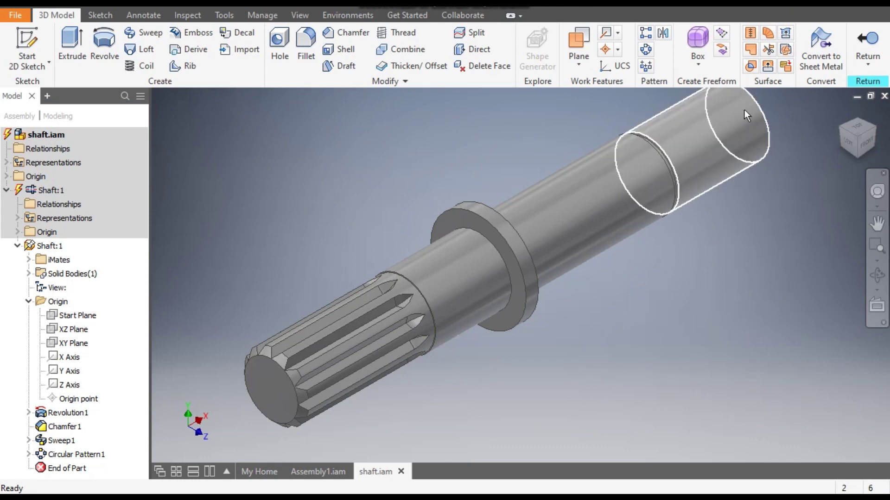
pyautogui.keyDown('shift'); pyautogui.moveTo(742, 135); pyautogui.dragTo(760, 278, button='middle'); pyautogui.keyUp('shift')
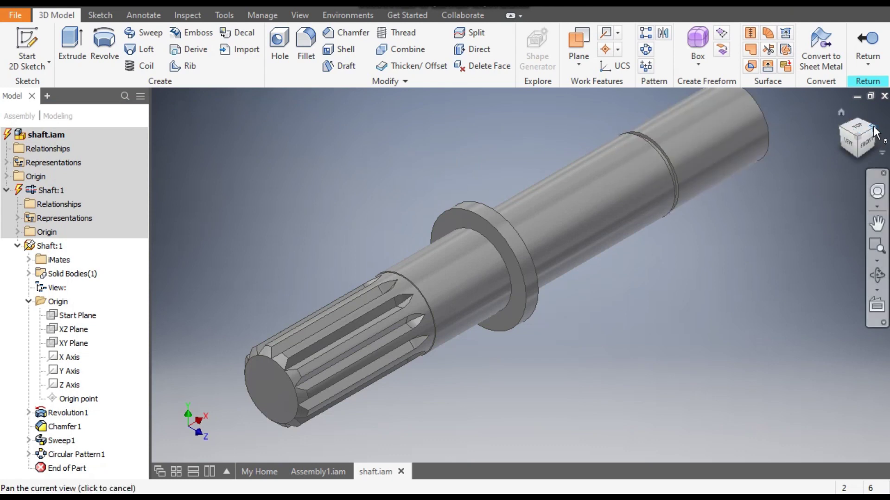
pyautogui.scroll(-2, 765, 327)
pyautogui.keyDown('shift'); pyautogui.moveTo(767, 332); pyautogui.dragTo(649, 358, button='middle'); pyautogui.keyUp('shift')
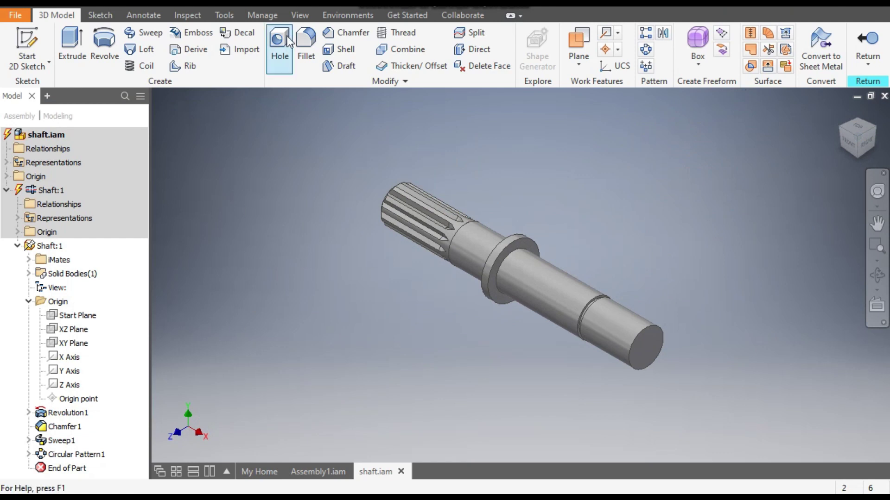
pyautogui.click(302, 17)
pyautogui.click(166, 59)
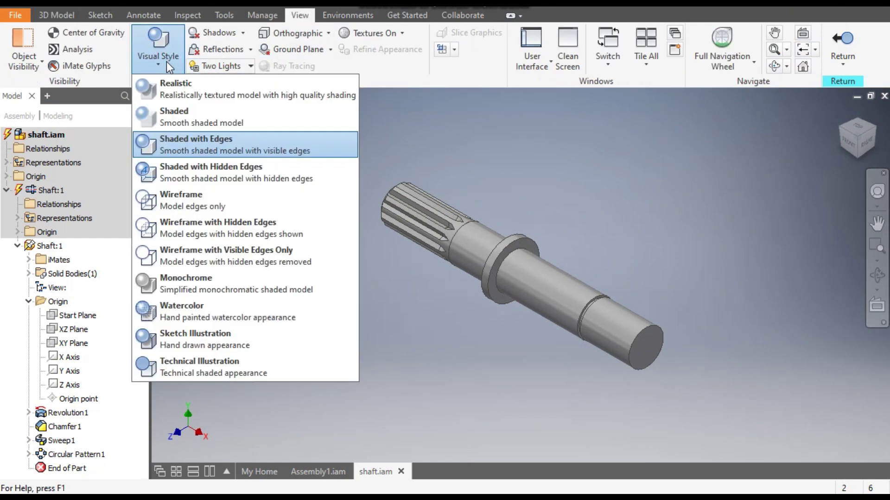
pyautogui.click(190, 199)
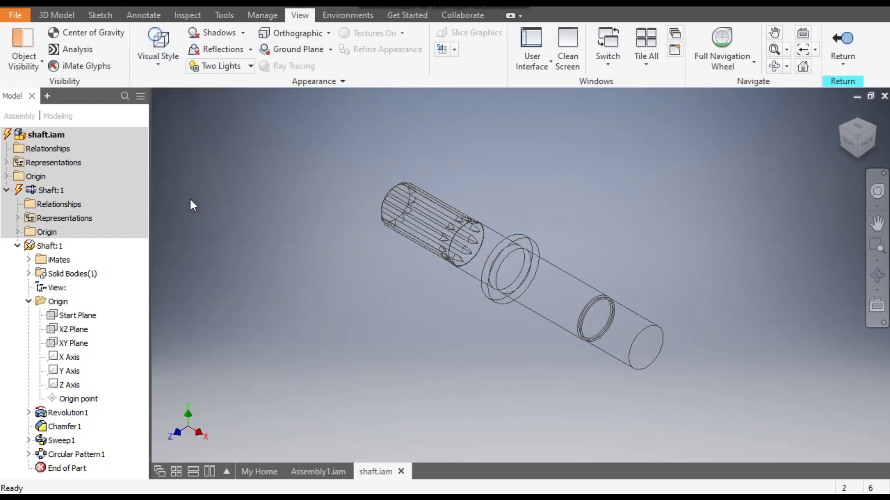
# - Start a 2D sketch on the shaft's XY Plane, focused on the plain end section
pyautogui.click(100, 14)
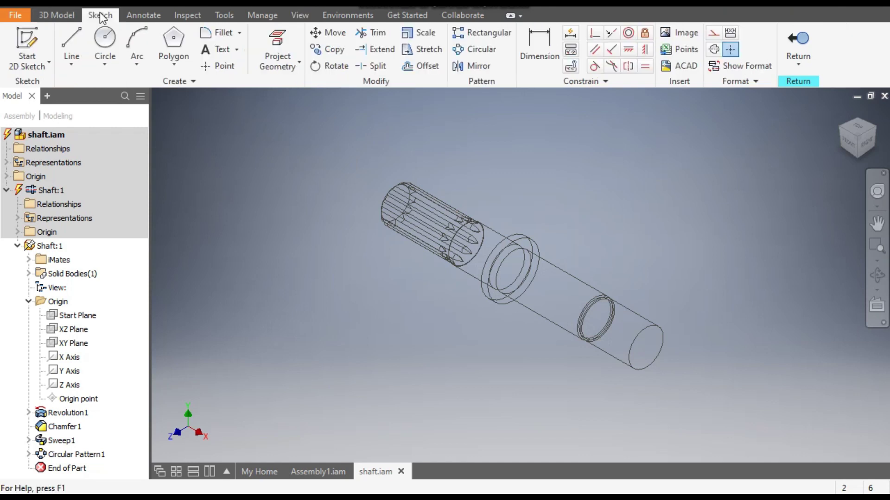
pyautogui.click(35, 50)
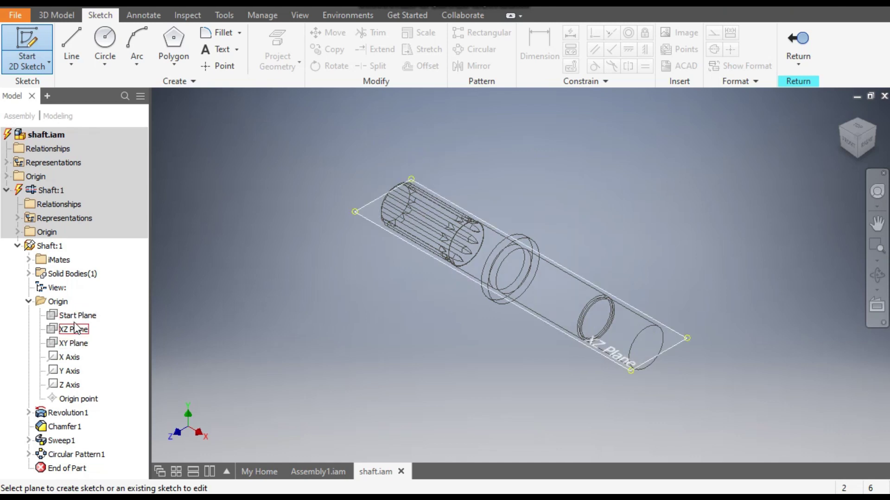
pyautogui.click(75, 346)
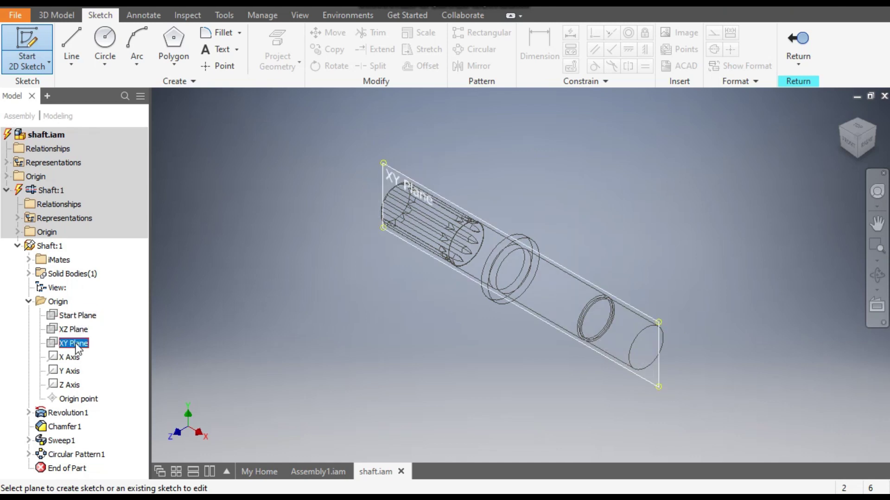
pyautogui.moveTo(592, 336); pyautogui.dragTo(545, 253)
pyautogui.scroll(4, 563, 254)
# - Draw a 13 mm line at 90 degrees starting on the plain end's edge, above the shaft axis
pyautogui.click(74, 38)
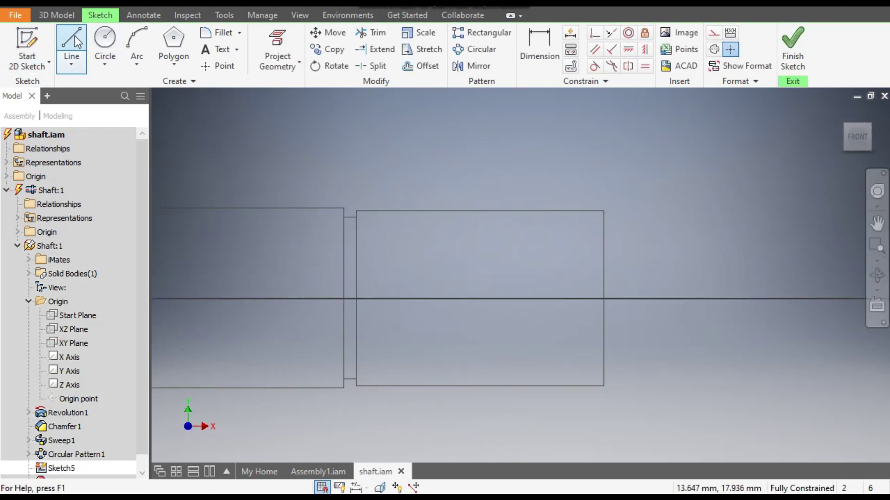
pyautogui.click(603, 241)
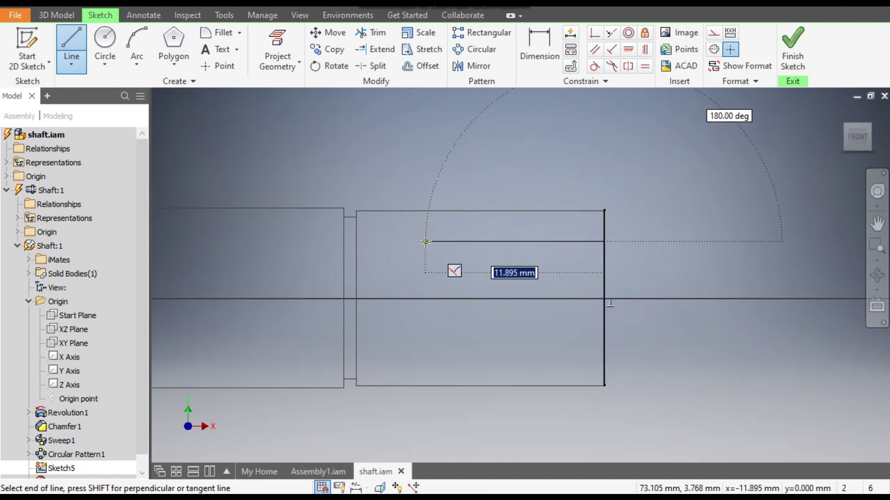
pyautogui.write('13')
pyautogui.press('Tab')
pyautogui.write('90')
pyautogui.press('Return')
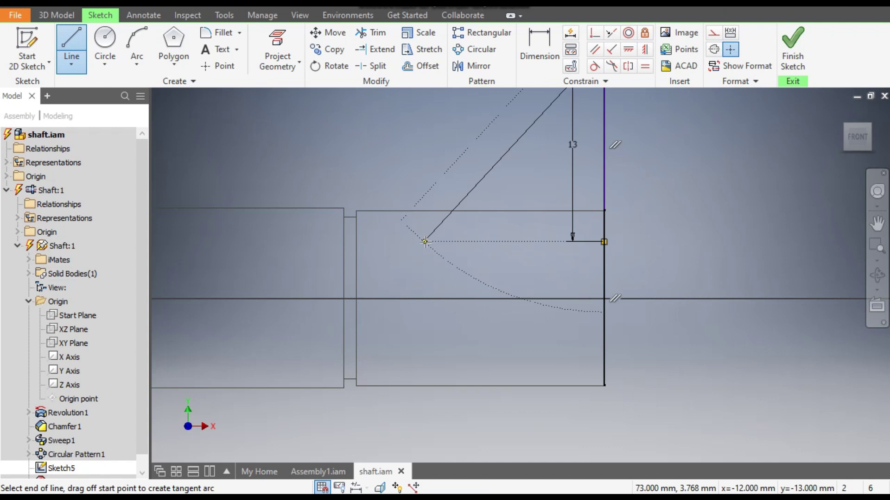
# - Abandon the vertical line and draw a horizontal line about 13.4 mm long inward from the plain end's edge, above the shaft axis
pyautogui.press('Escape')
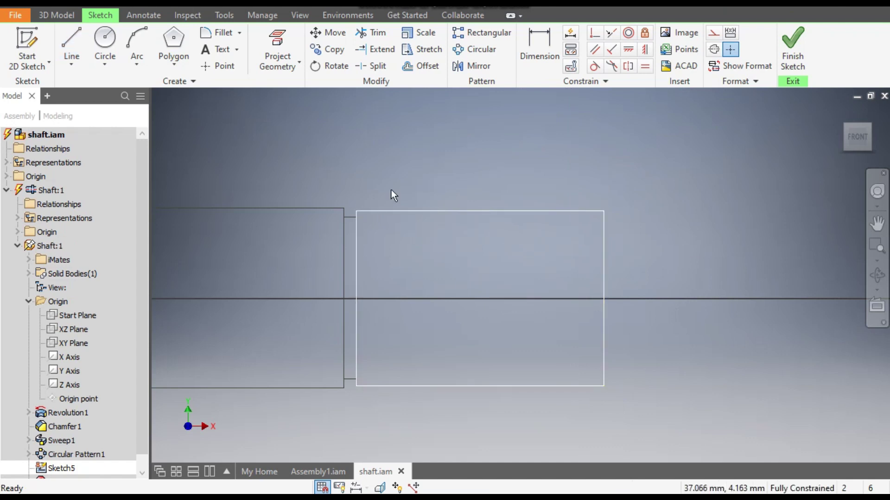
pyautogui.click(391, 190)
pyautogui.click(73, 35)
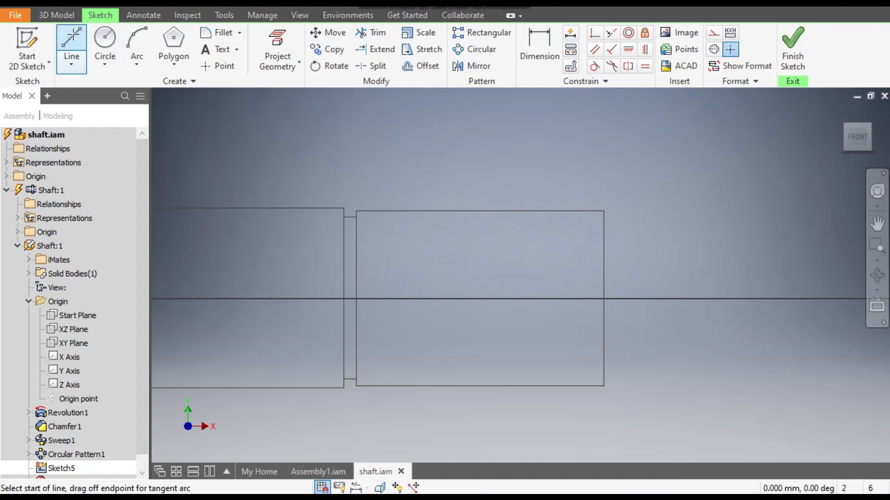
pyautogui.click(603, 243)
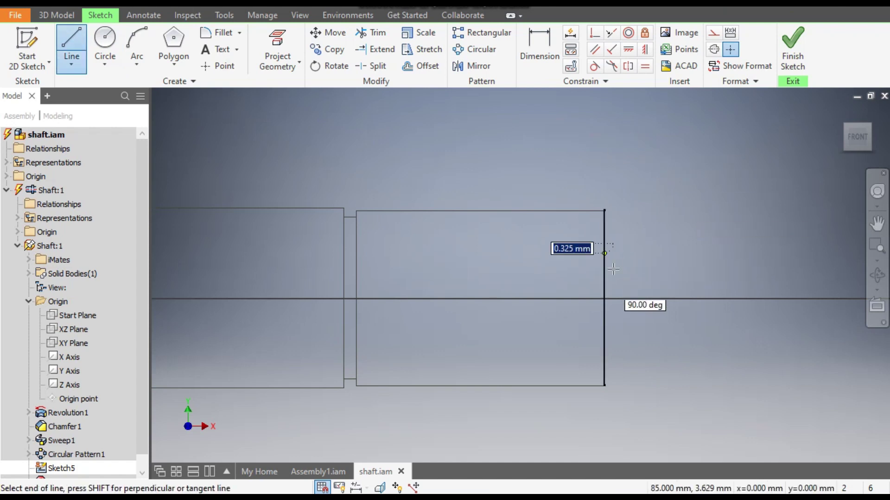
pyautogui.click(403, 244)
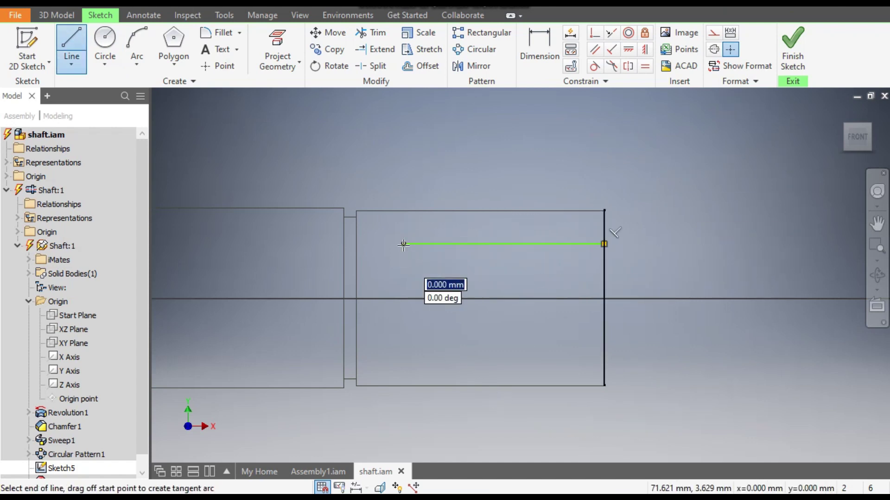
pyautogui.press('Escape')
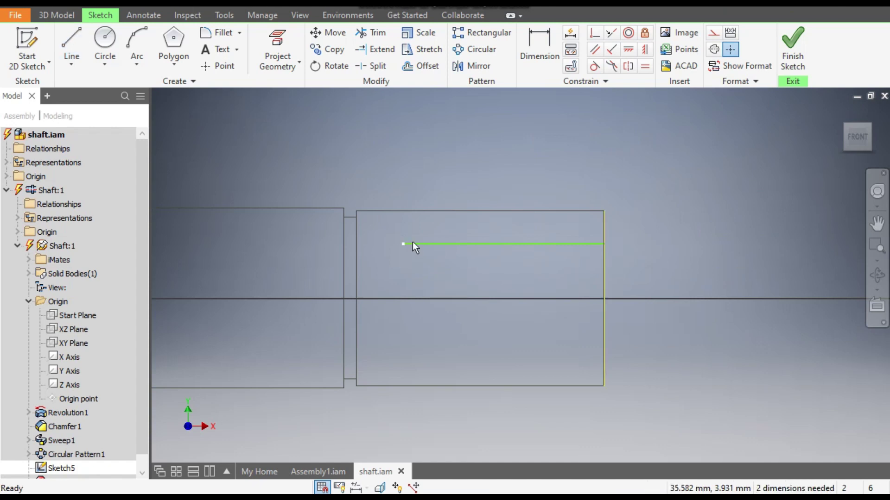
# - Dimension the horizontal line's length to 13 mm
pyautogui.click(546, 33)
pyautogui.click(526, 243)
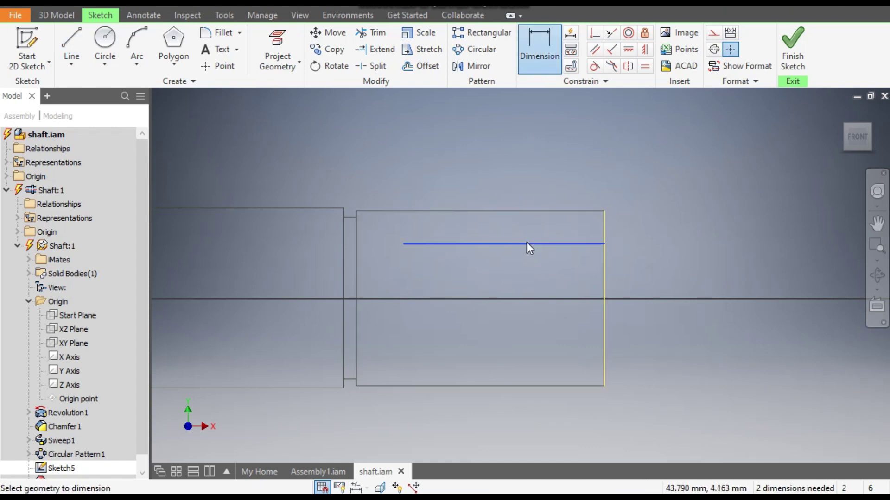
pyautogui.click(524, 269)
pyautogui.write('13')
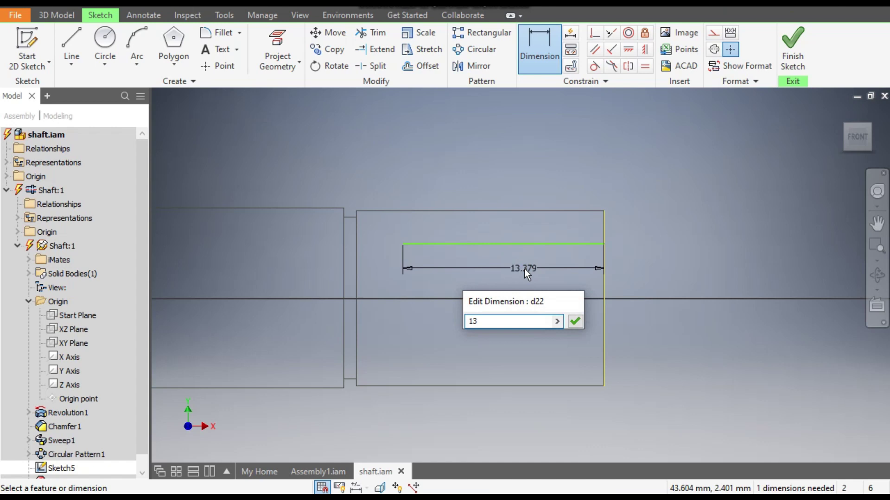
pyautogui.press('Return')
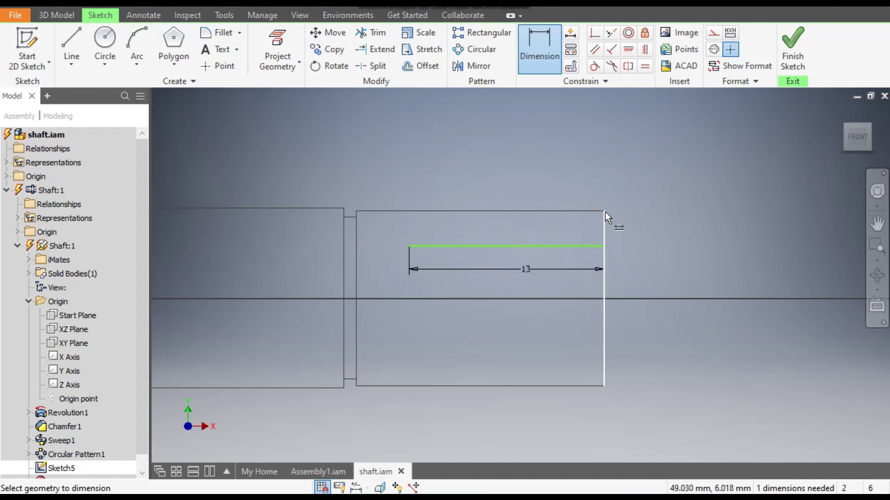
# - Project the plain end section's upper edge into the sketch and dimension the horizontal line 1 mm below it
pyautogui.click(278, 44)
pyautogui.click(505, 210)
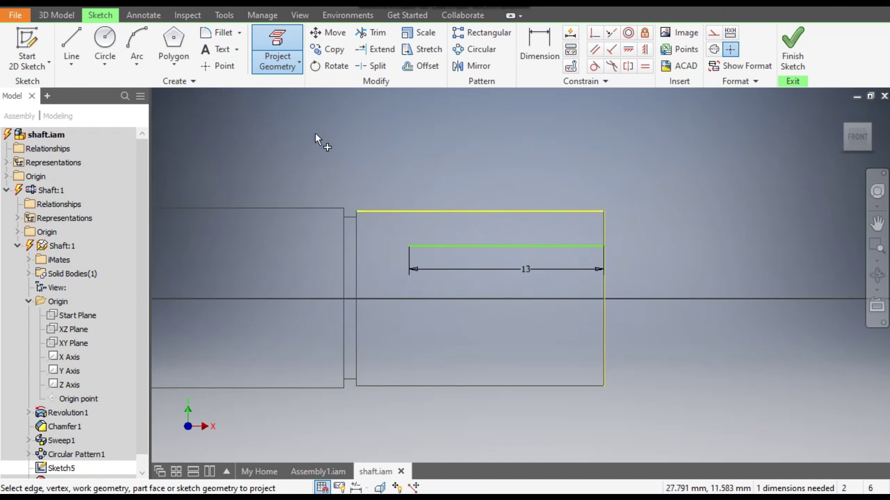
pyautogui.click(532, 35)
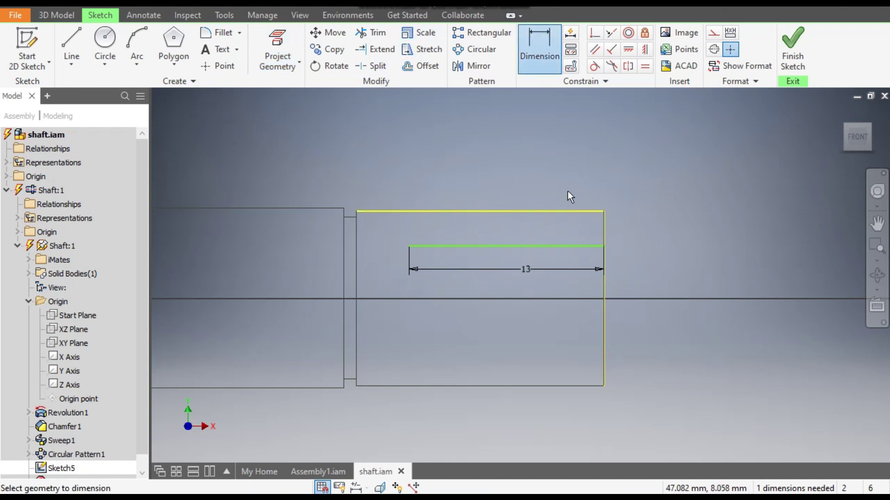
pyautogui.click(538, 210)
pyautogui.click(537, 245)
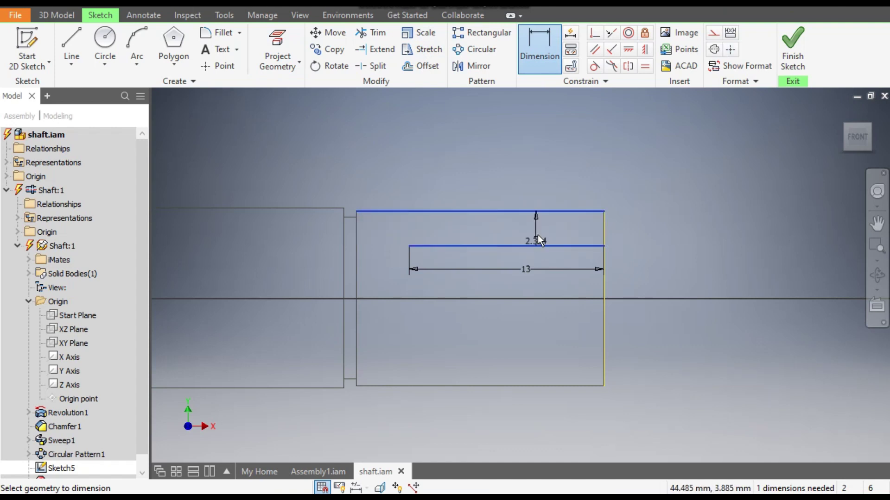
pyautogui.click(538, 230)
pyautogui.write('1')
pyautogui.press('Return')
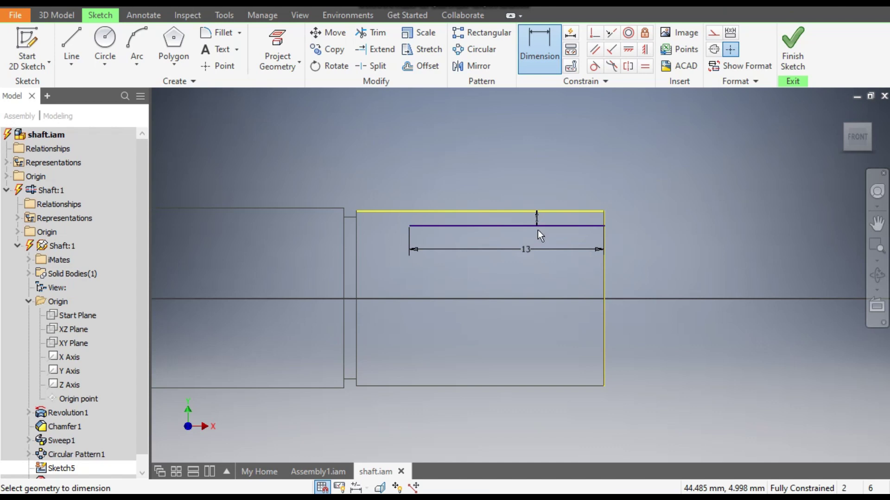
pyautogui.press('Escape')
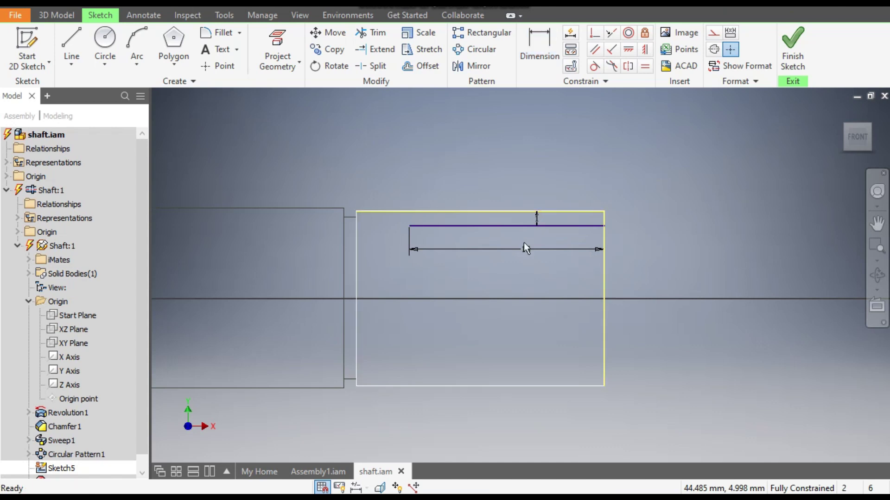
# - Convert the projected upper edge and the projected end edge of the section to construction lines
pyautogui.click(519, 212)
pyautogui.click(730, 49)
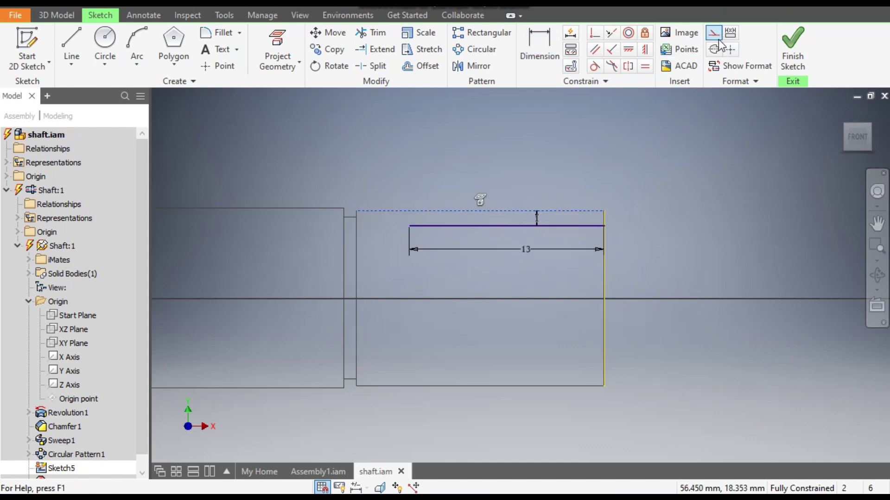
pyautogui.click(604, 271)
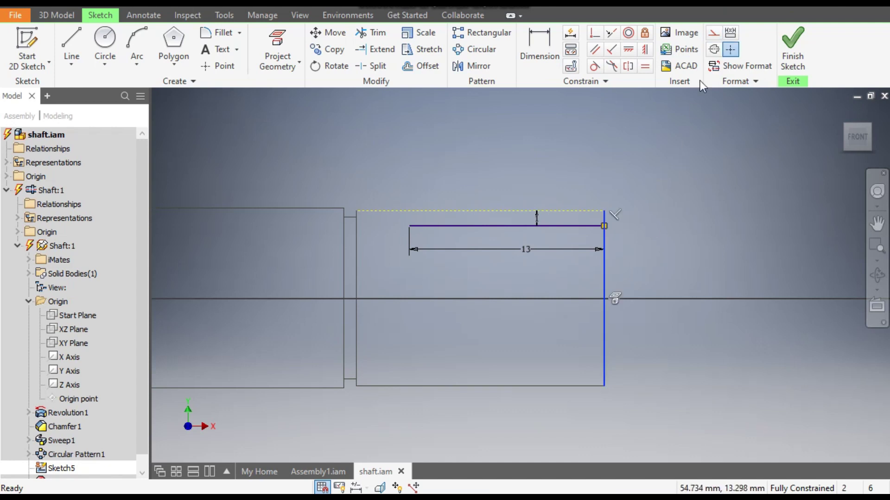
pyautogui.click(713, 33)
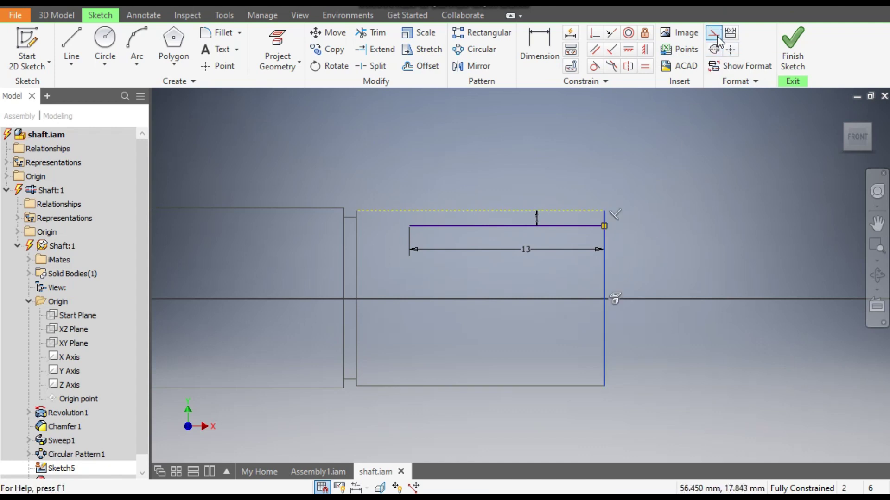
pyautogui.click(671, 190)
pyautogui.click(446, 231)
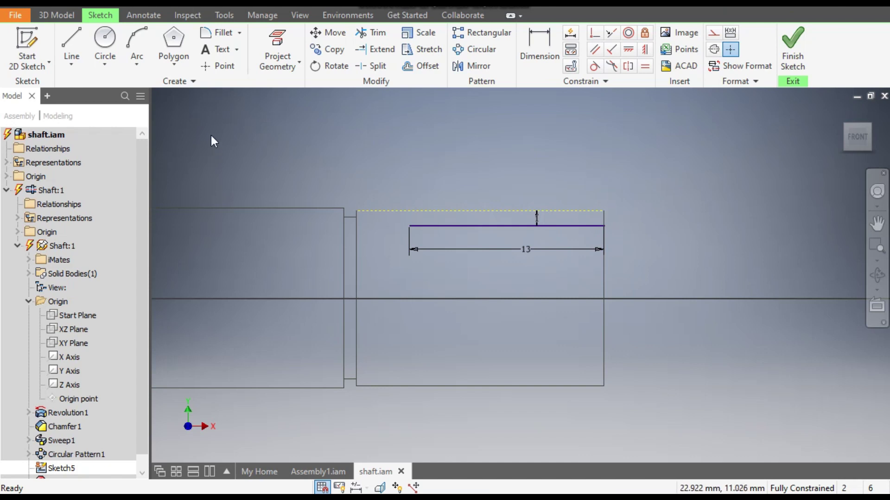
# - Draw a three-point arc of about 3.73 mm radius from the horizontal line's inner end, curving up out of the shaft surface
pyautogui.click(132, 37)
pyautogui.click(408, 226)
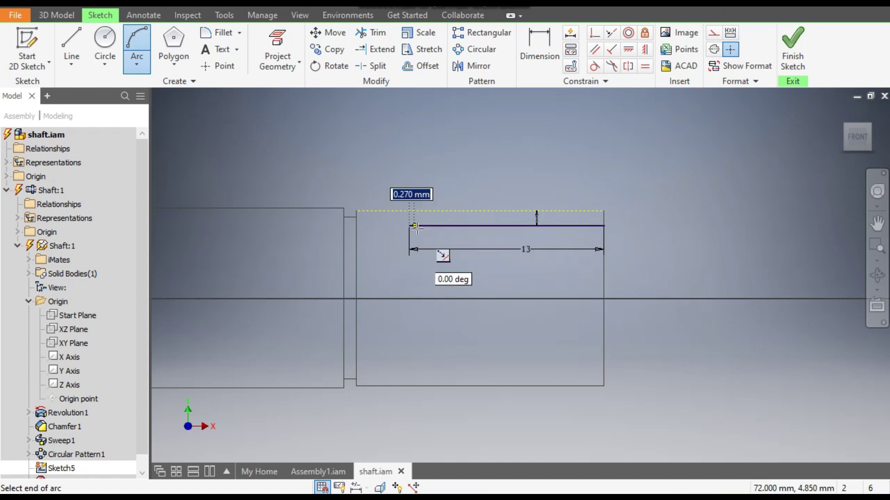
pyautogui.click(354, 165)
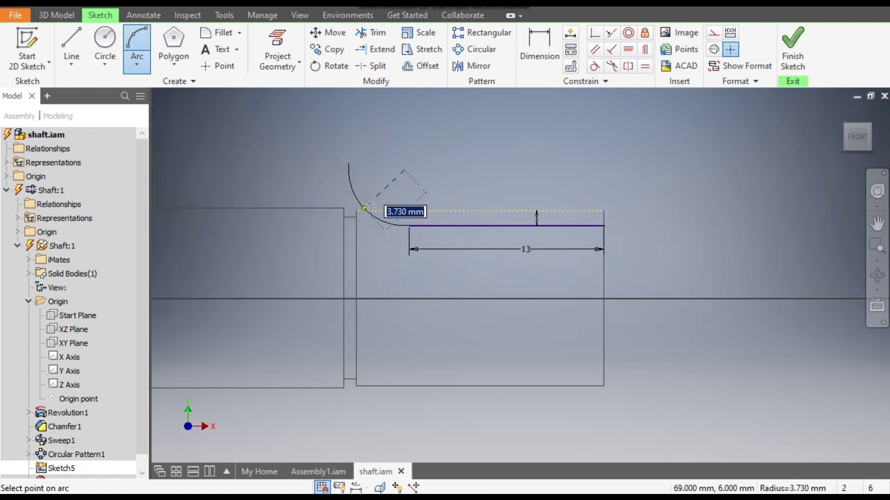
pyautogui.click(371, 205)
# - Dimension the arc's radius to 4 mm
pyautogui.click(538, 46)
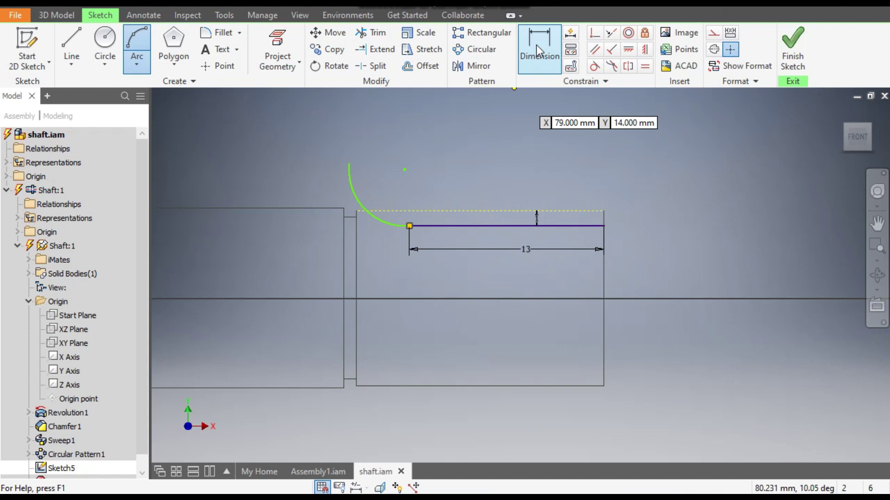
pyautogui.click(351, 190)
pyautogui.click(379, 178)
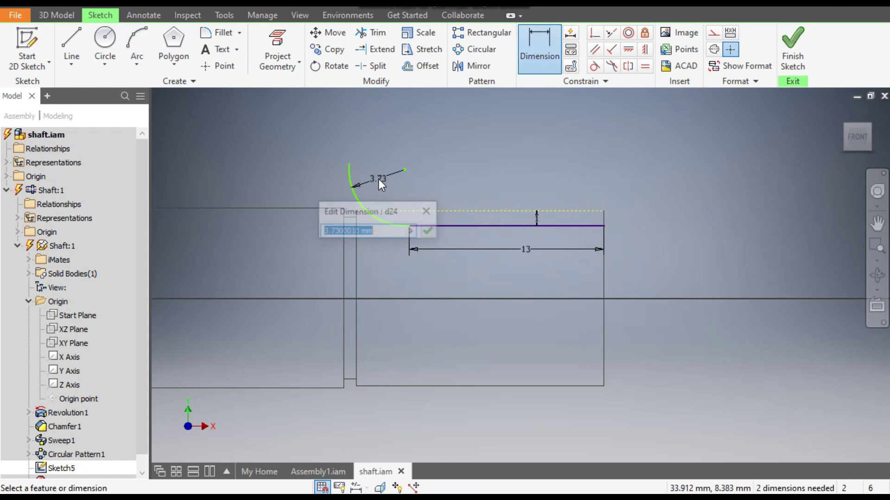
pyautogui.write('4')
pyautogui.press('Return')
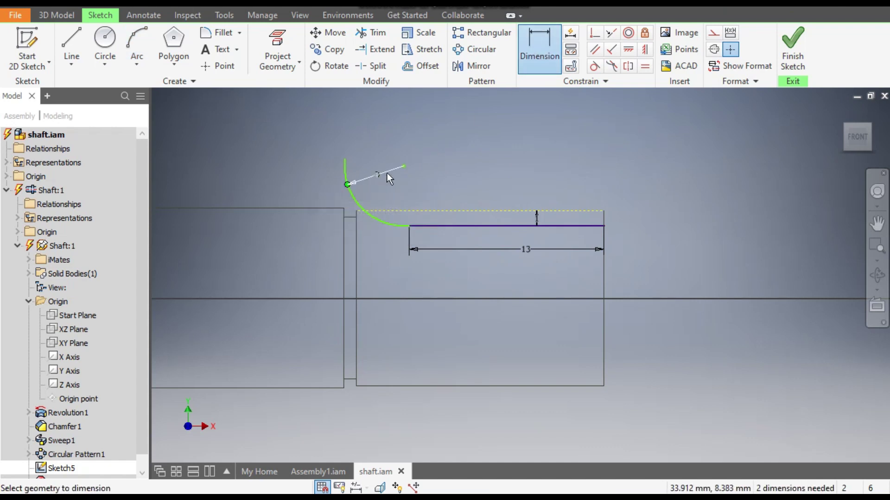
# - Apply a tangent constraint between the arc and the 13 mm horizontal line
pyautogui.click(595, 66)
pyautogui.click(388, 220)
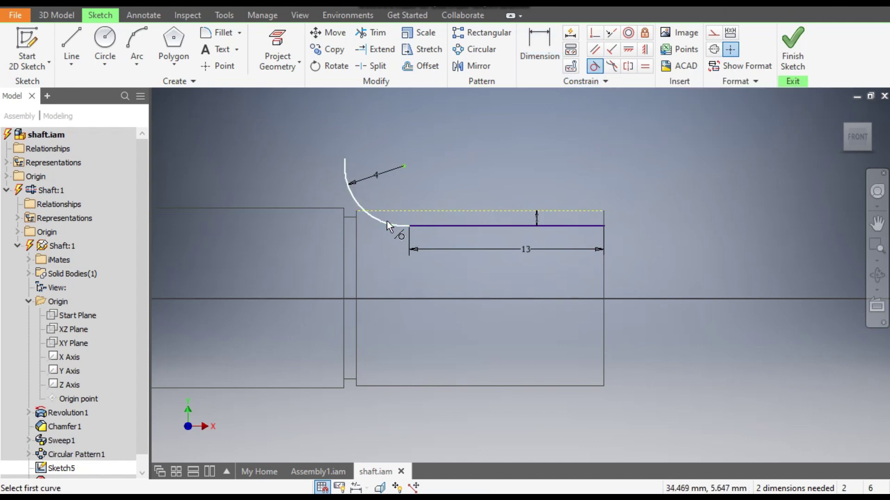
pyautogui.click(427, 226)
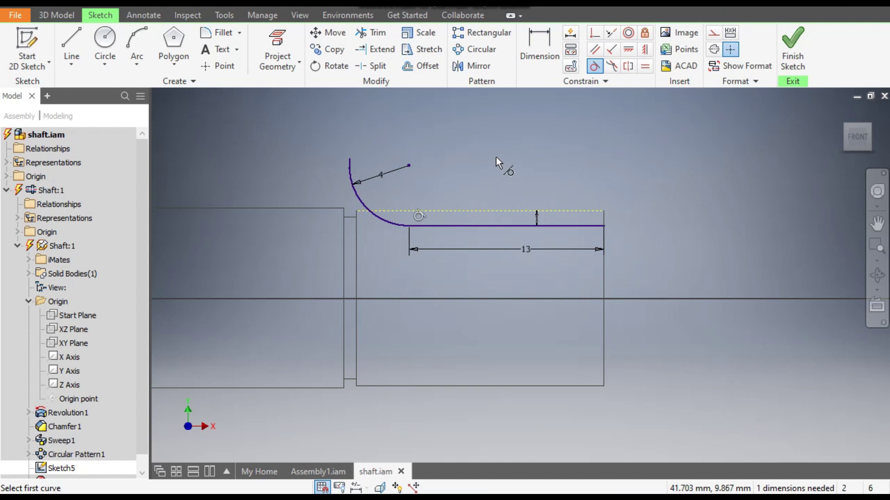
pyautogui.press('Escape')
# - Finish the path sketch and start a new 2D sketch on the shaft's plain end face
pyautogui.click(793, 46)
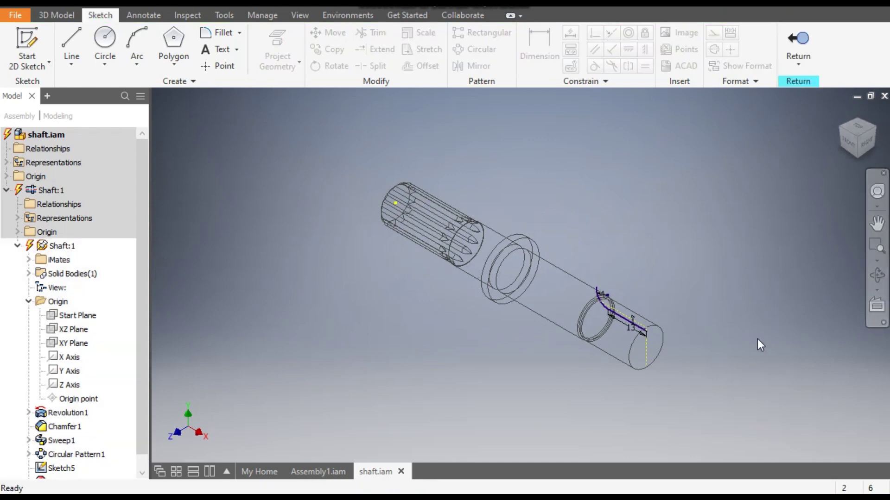
pyautogui.scroll(3, 677, 385)
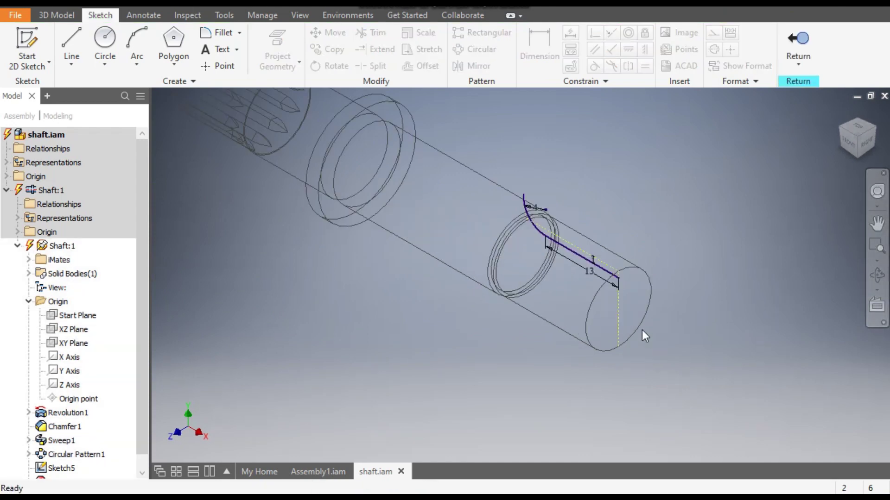
pyautogui.click(635, 300)
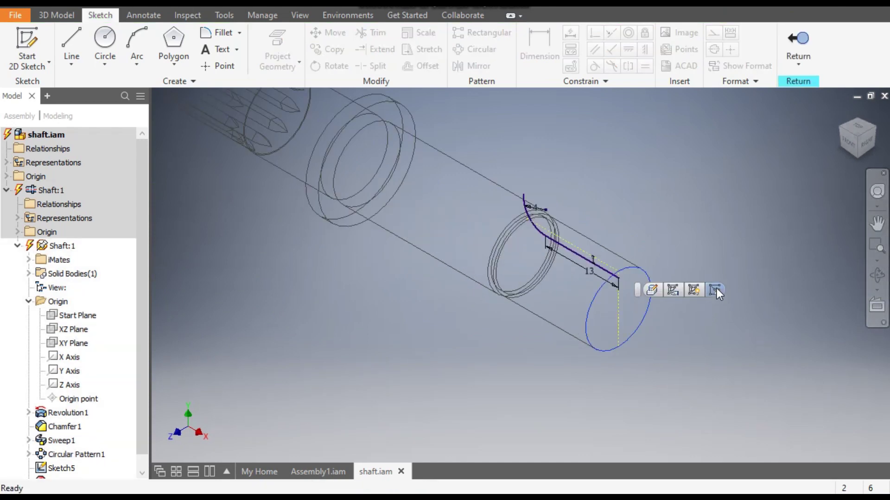
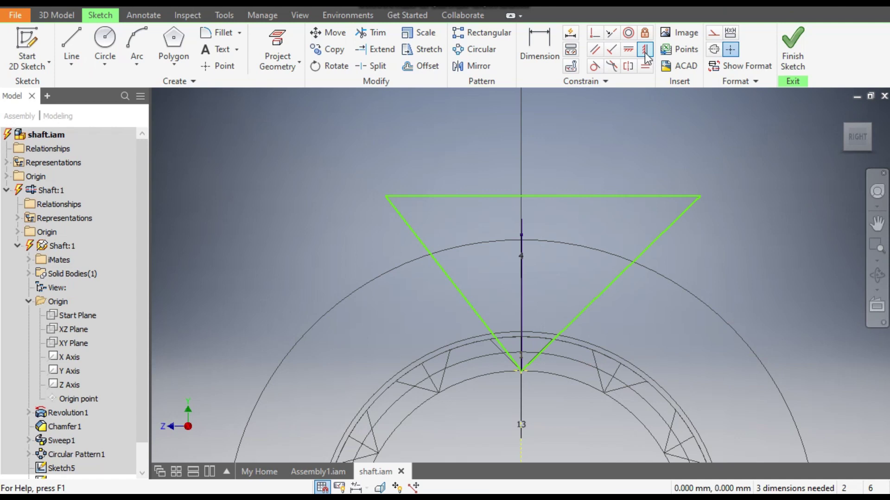
# - Vertically align the midpoint of the triangle's upper side with its bottom vertex
pyautogui.click(645, 52)
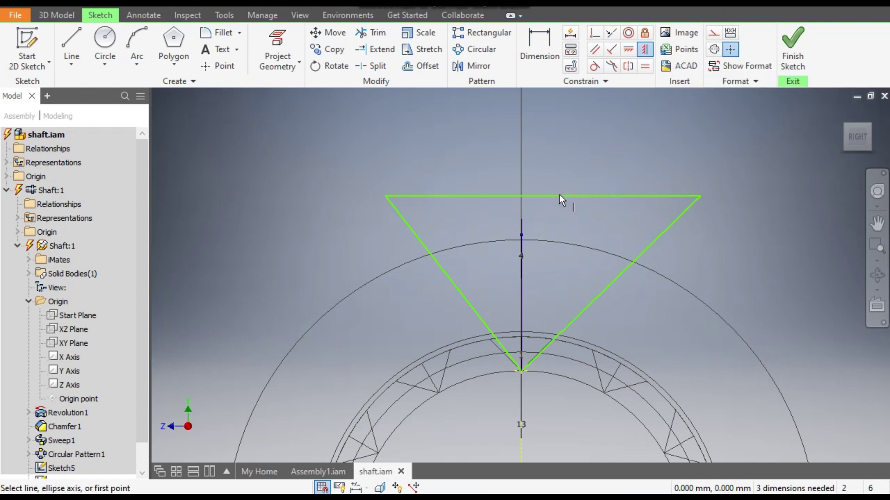
pyautogui.click(541, 195)
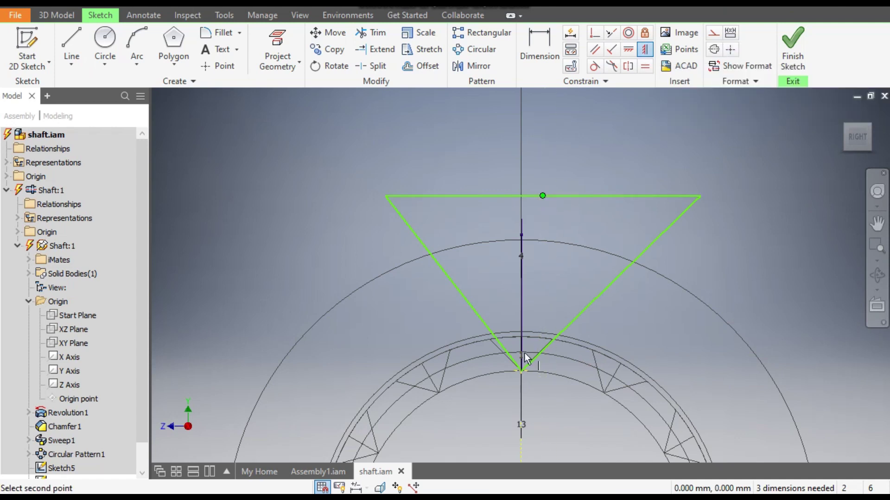
pyautogui.click(521, 370)
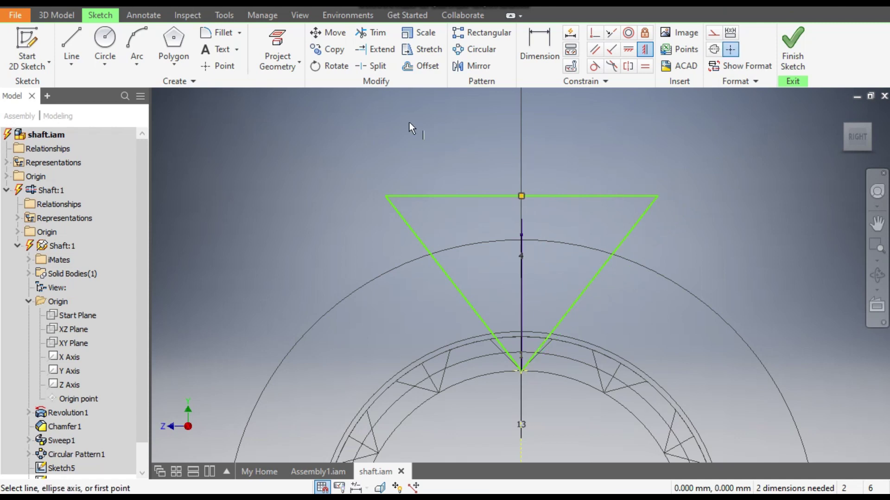
# - Dimension the angle between the triangle's two slanted sides to 90 degrees
pyautogui.click(543, 40)
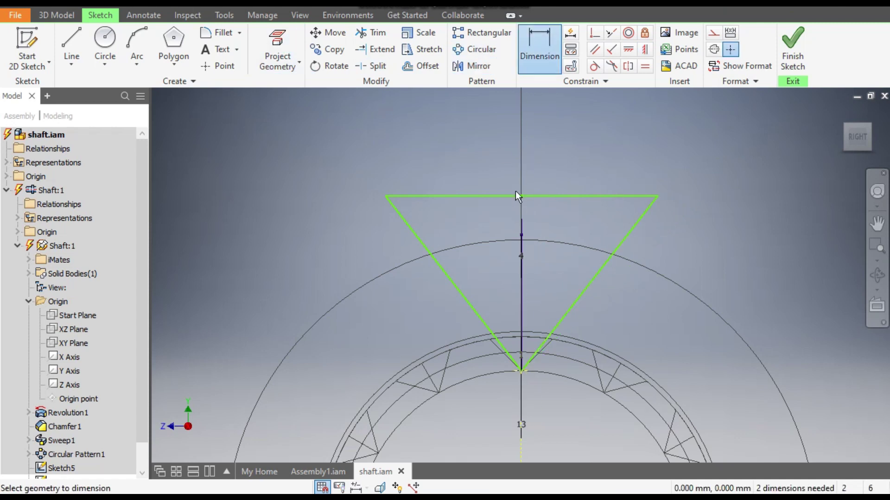
pyautogui.click(443, 268)
pyautogui.click(599, 268)
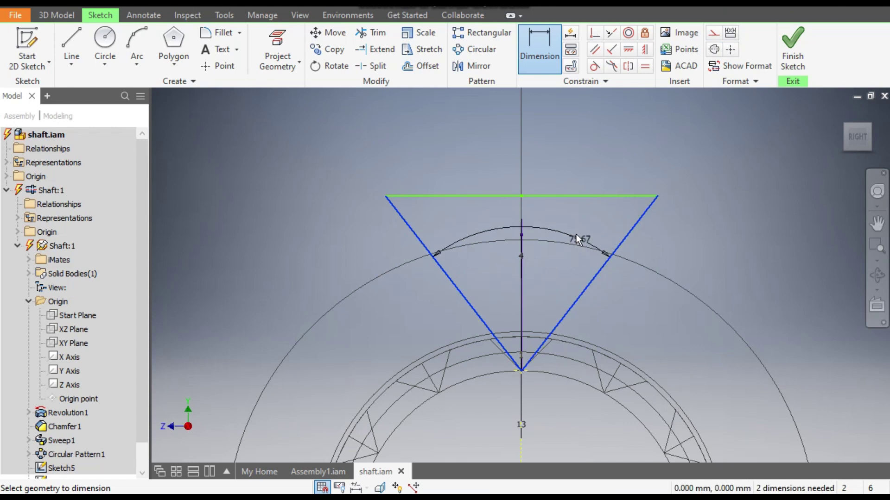
pyautogui.click(565, 221)
pyautogui.write('90')
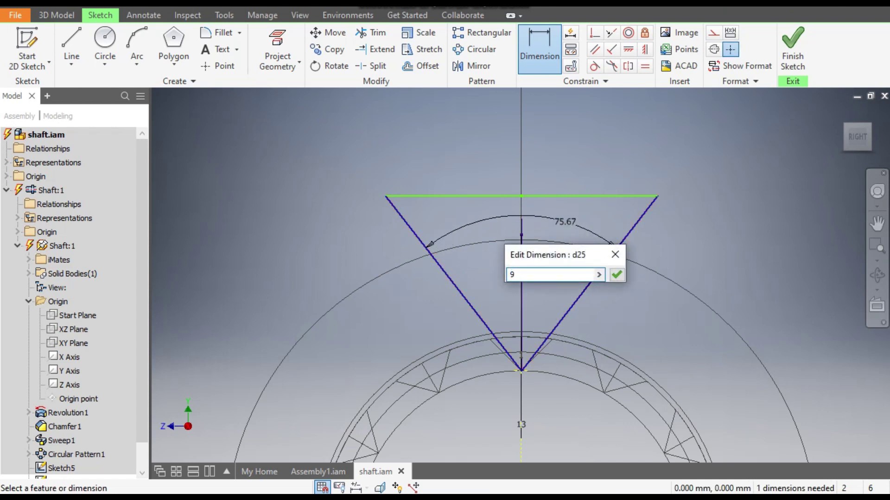
pyautogui.press('Return')
# - Dimension the triangle's height from its bottom vertex to its upper side as 2 mm
pyautogui.click(610, 215)
pyautogui.click(520, 372)
pyautogui.click(321, 311)
pyautogui.write('2')
pyautogui.press('Return')
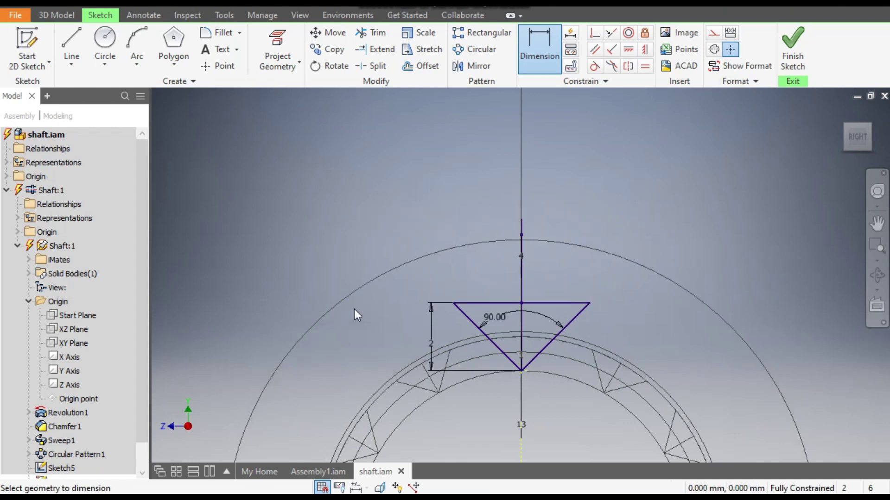
# - Cut a groove by sweeping the triangular profile along the sketched path, with the model displayed as Shaded with Edges
pyautogui.click(796, 40)
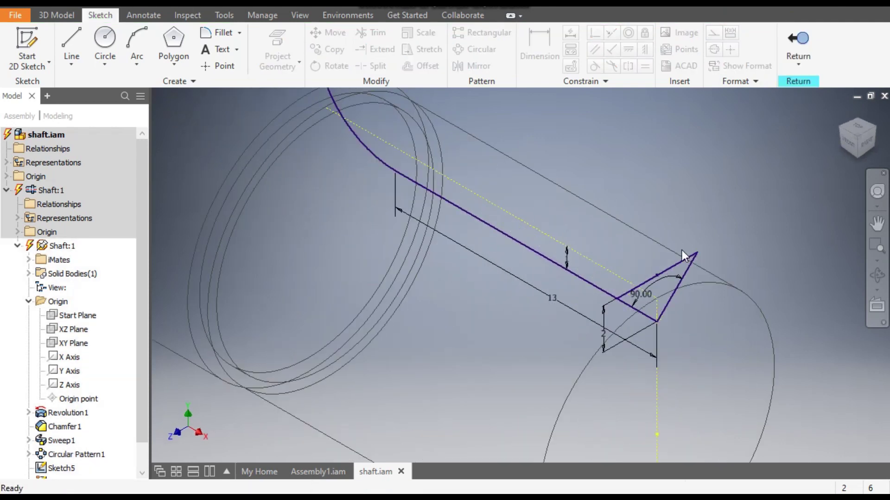
pyautogui.click(57, 15)
pyautogui.click(143, 33)
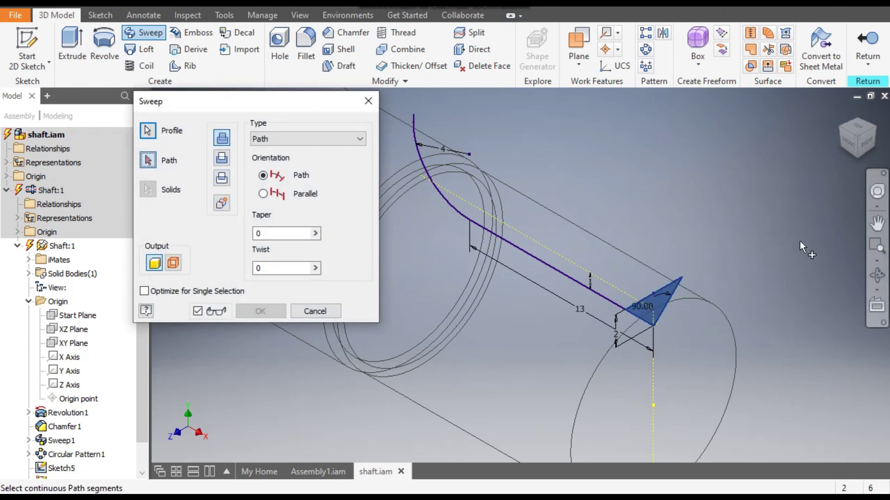
pyautogui.click(529, 254)
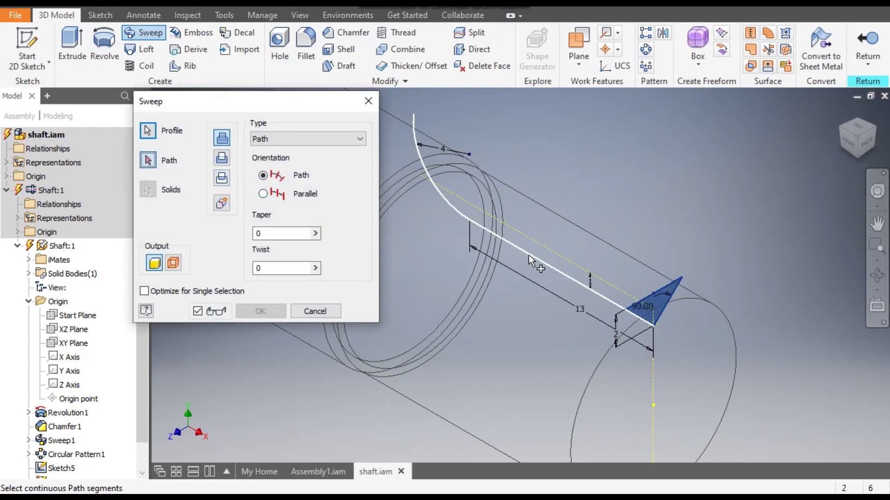
pyautogui.click(224, 157)
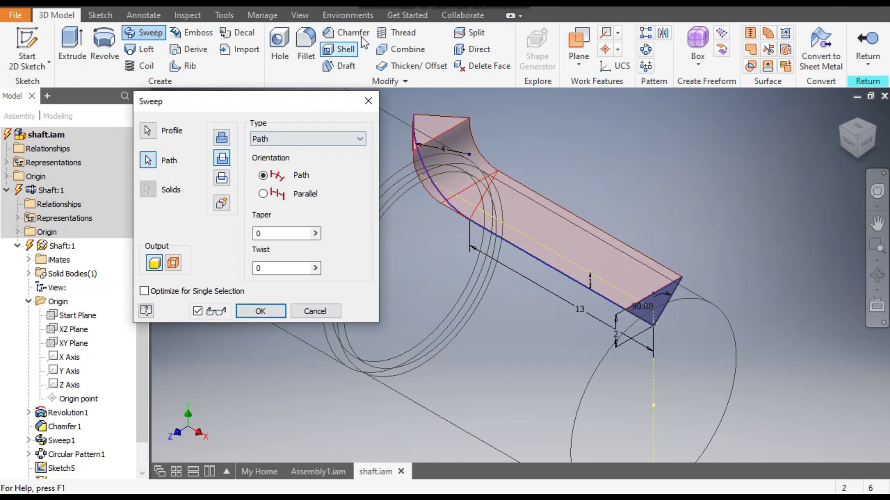
pyautogui.click(306, 16)
pyautogui.click(172, 66)
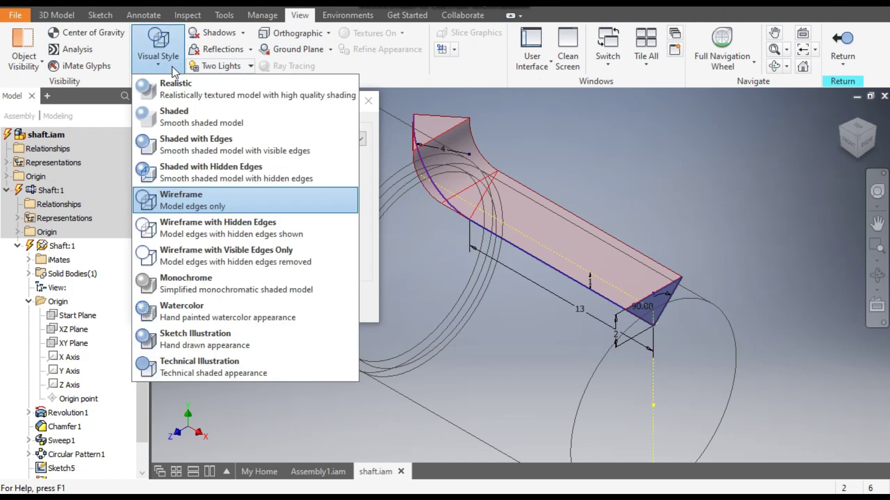
pyautogui.click(198, 147)
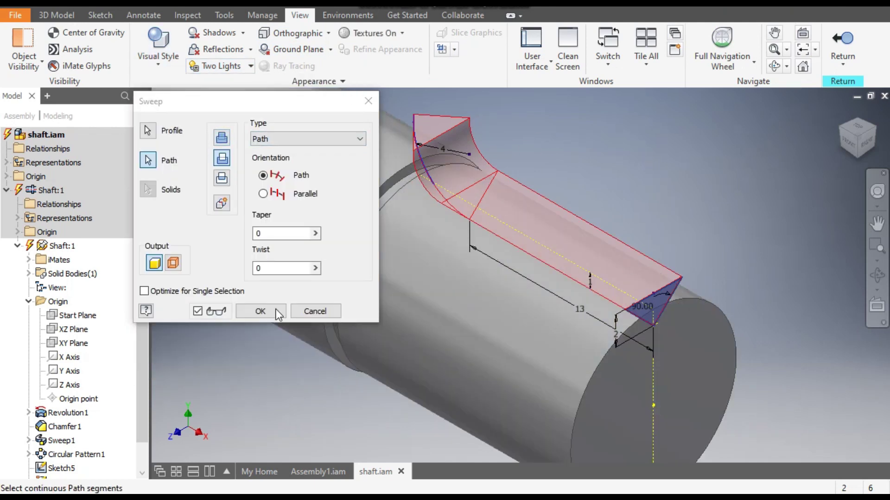
pyautogui.click(261, 311)
# - Circular-pattern the new swept groove around the shaft's axis with 12 occurrences over 360 degrees
pyautogui.scroll(2, 655, 234)
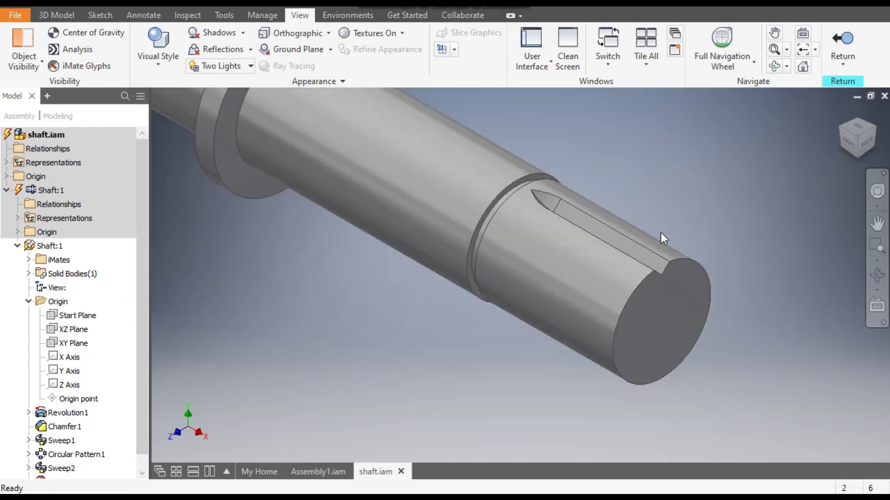
pyautogui.moveTo(655, 235); pyautogui.dragTo(593, 241, button='middle')
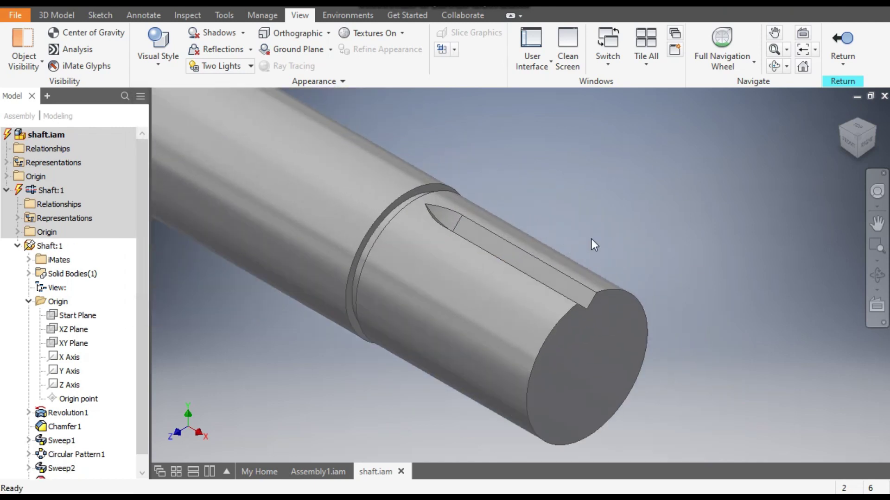
pyautogui.click(76, 15)
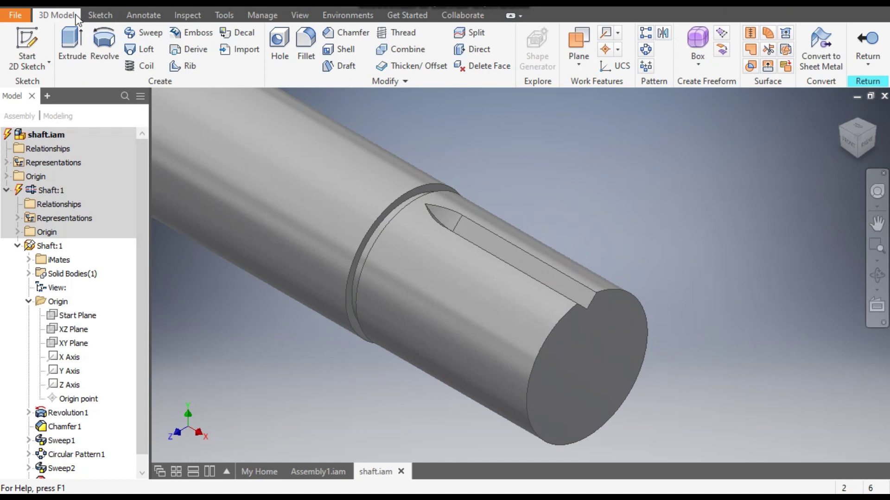
pyautogui.click(646, 52)
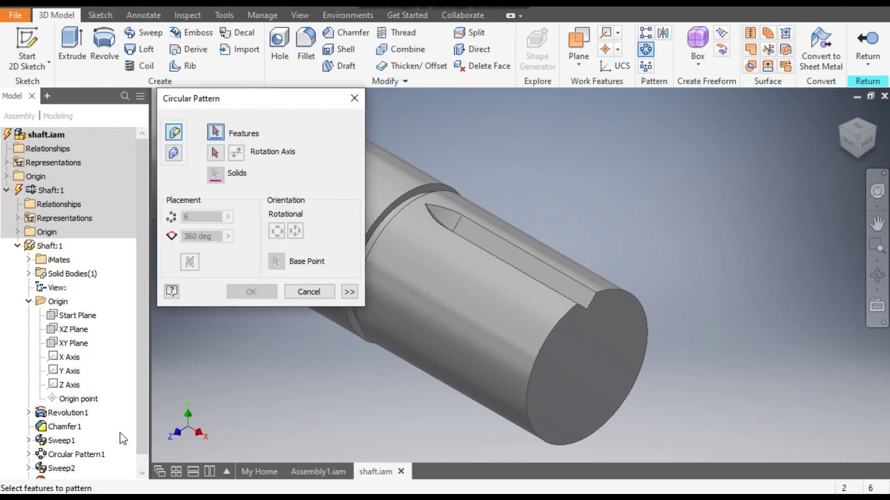
pyautogui.click(70, 468)
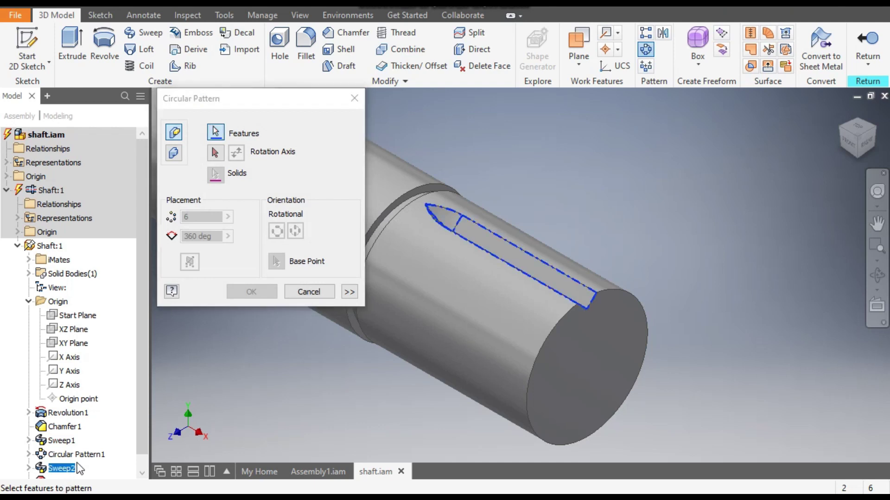
pyautogui.click(215, 153)
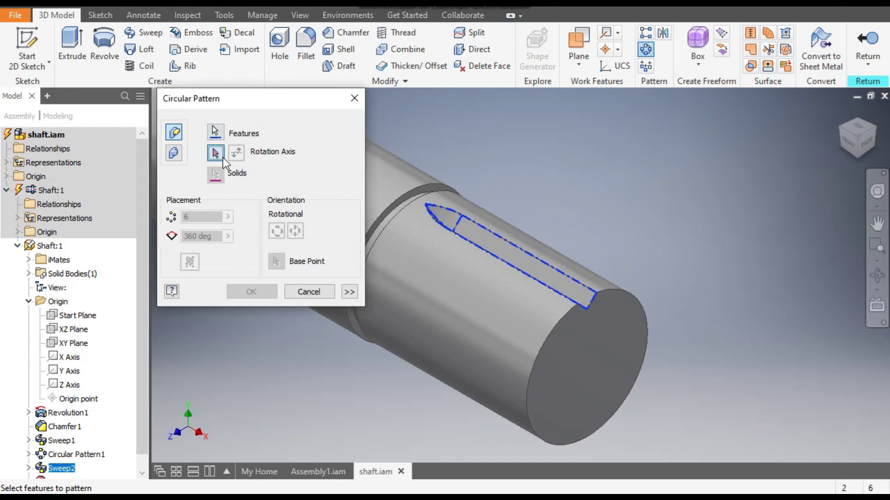
pyautogui.click(513, 335)
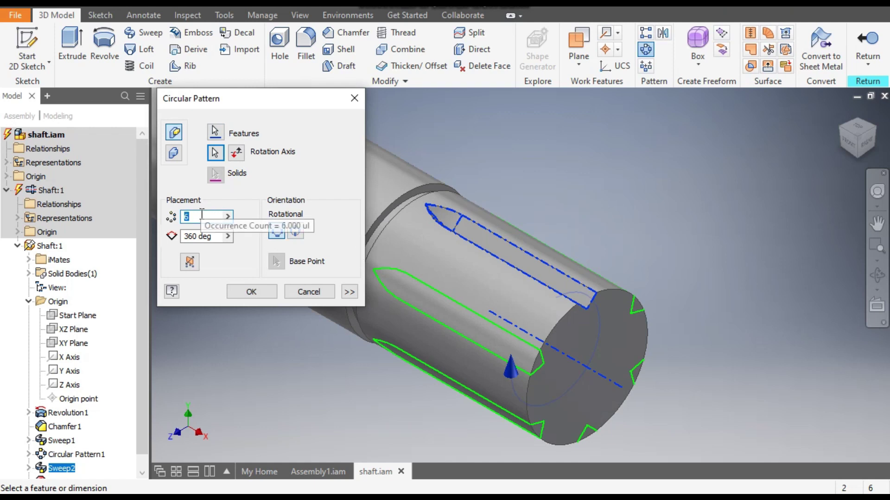
pyautogui.write('12')
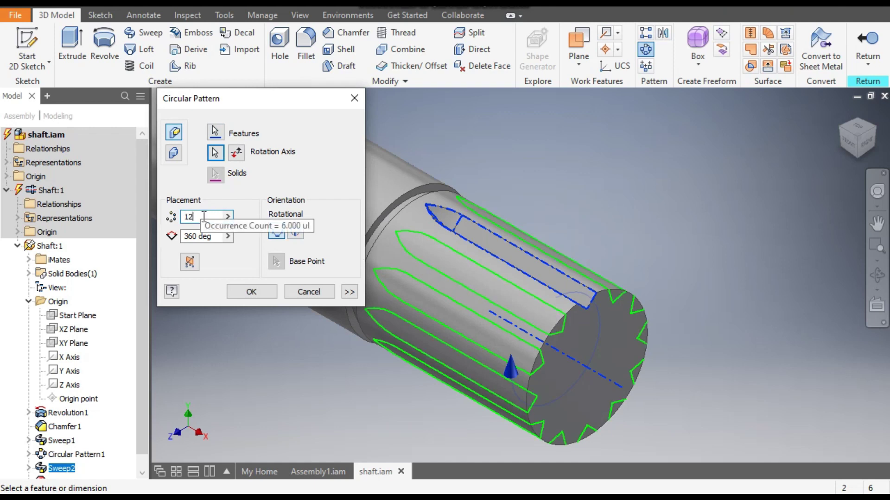
pyautogui.click(252, 292)
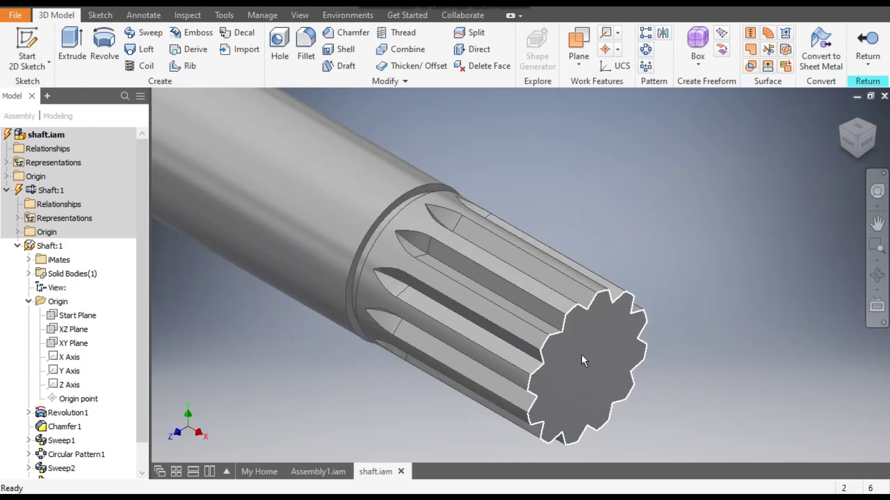
# - Insert a 1 mm chamfer on the newly grooved end's outer edge, ahead of Sweep2 in the feature history
pyautogui.scroll(-1, 60, 389)
pyautogui.moveTo(65, 470); pyautogui.dragTo(65, 438)
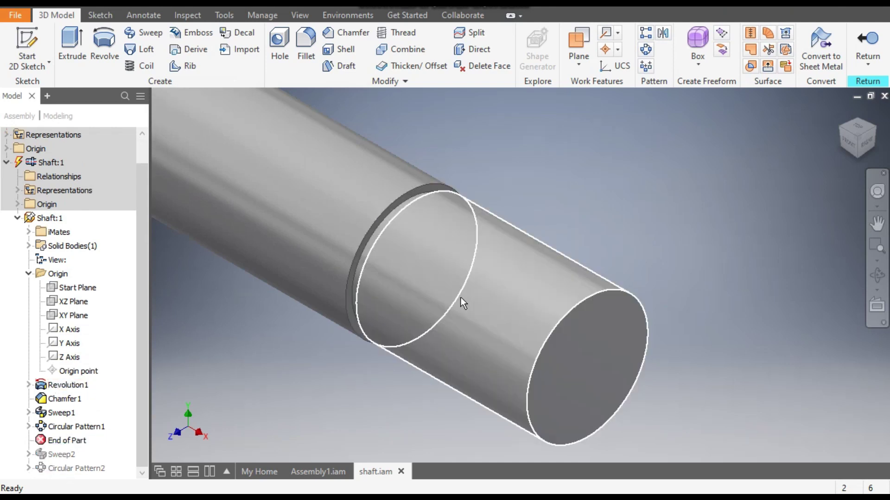
pyautogui.click(633, 298)
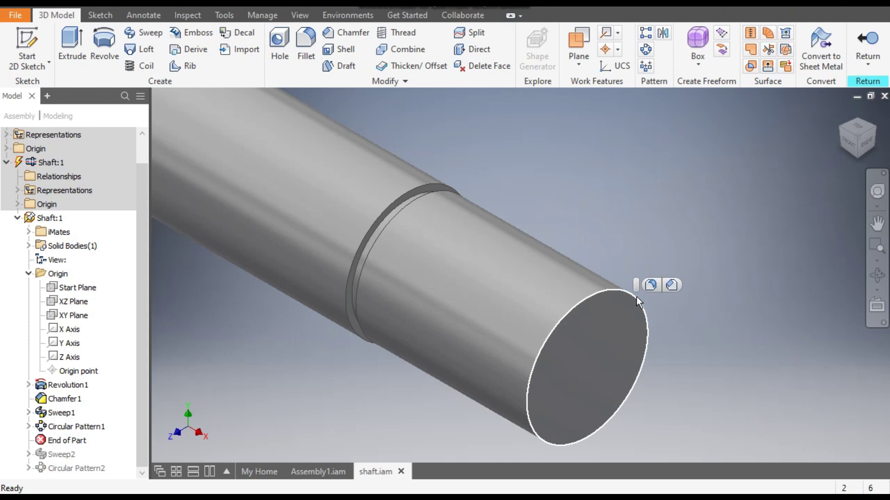
pyautogui.click(672, 284)
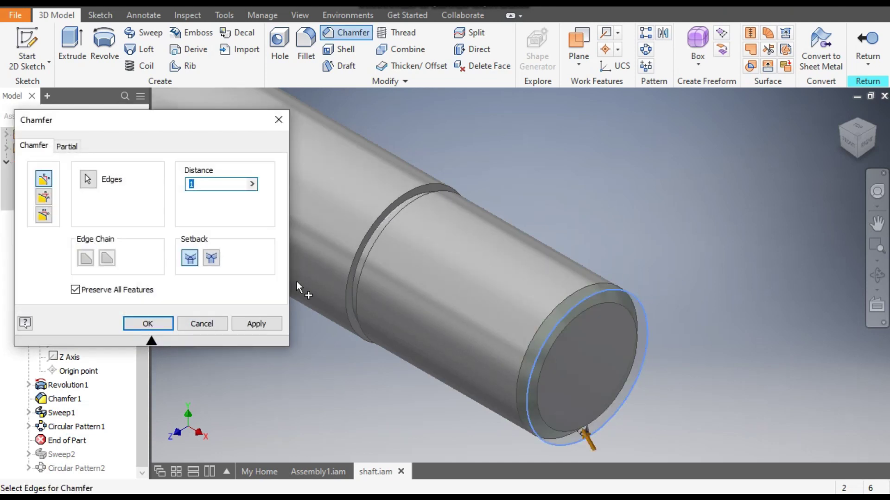
pyautogui.click(156, 322)
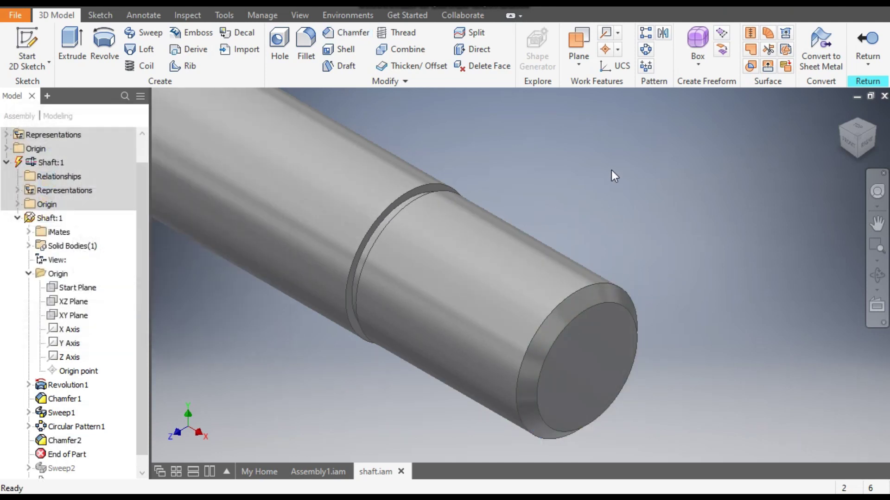
pyautogui.moveTo(64, 440); pyautogui.dragTo(66, 474)
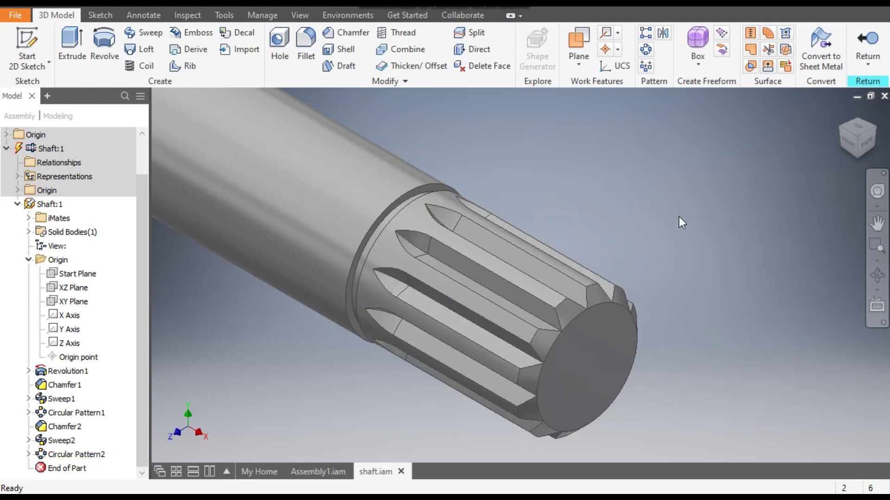
# - Fillet the edges where the shaft meets both faces of the collar with a 1 mm radius
pyautogui.scroll(-3, 707, 254)
pyautogui.click(837, 142)
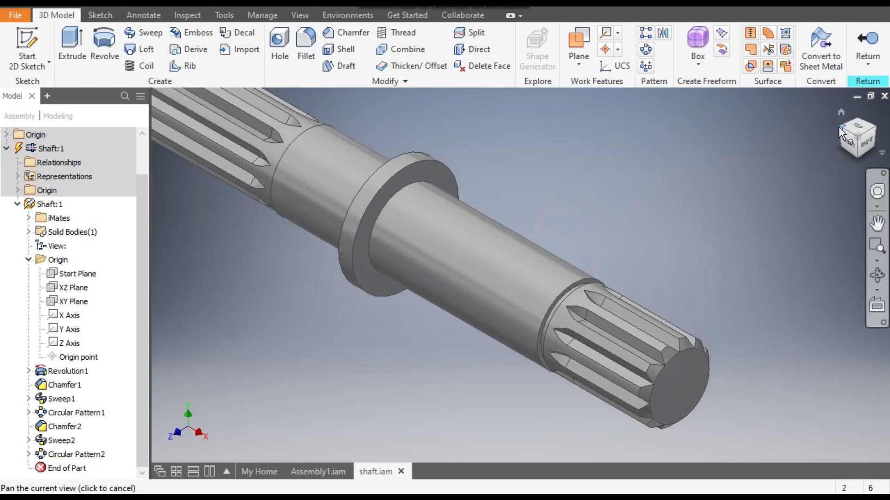
pyautogui.scroll(5, 482, 238)
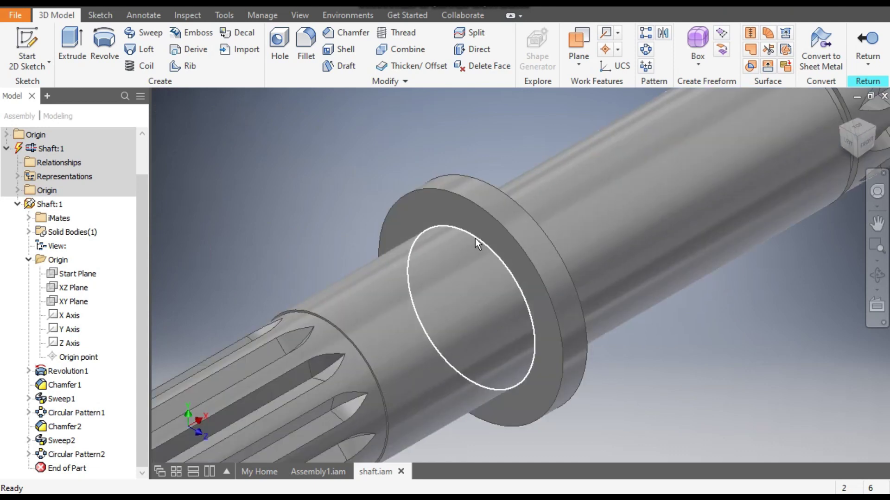
pyautogui.click(475, 238)
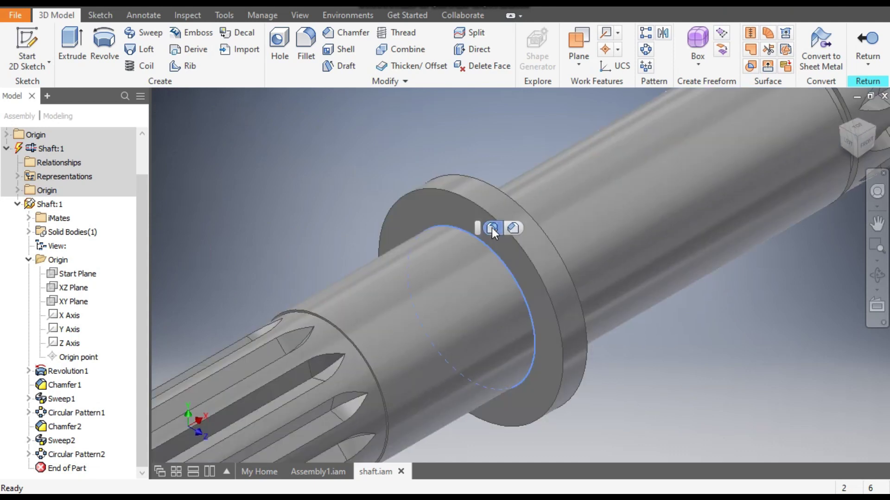
pyautogui.click(492, 228)
pyautogui.click(260, 198)
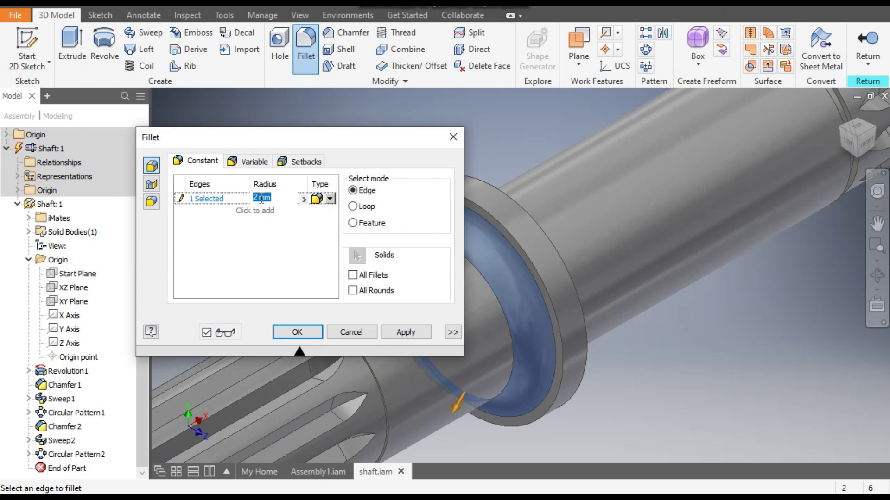
pyautogui.write('1')
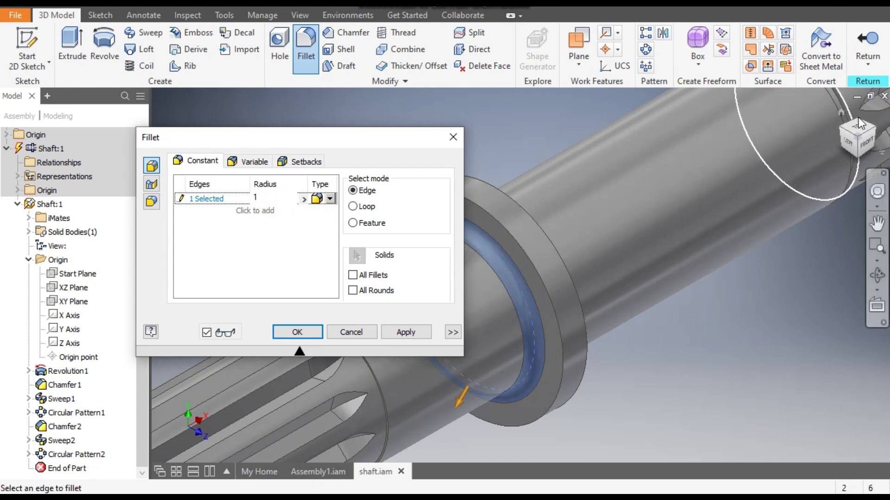
pyautogui.keyDown('shift'); pyautogui.moveTo(787, 197); pyautogui.dragTo(630, 185, button='middle'); pyautogui.keyUp('shift')
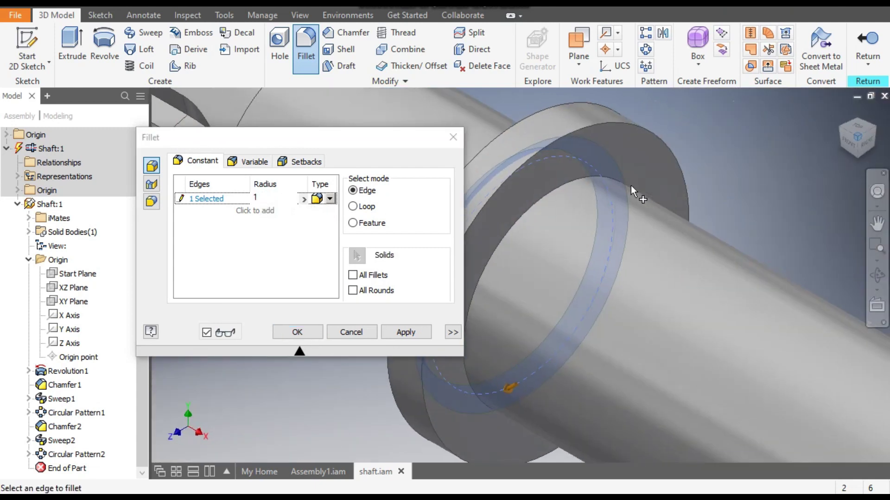
pyautogui.click(593, 179)
pyautogui.click(286, 333)
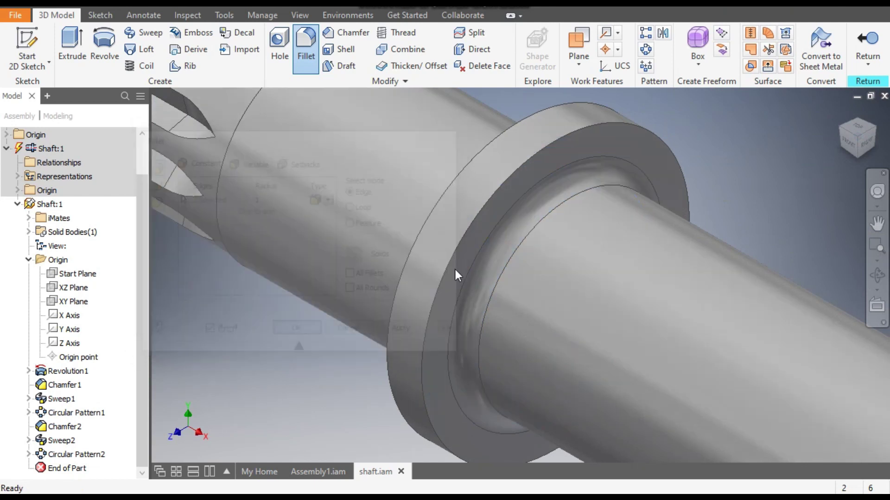
# - Apply the Steel - Polished appearance to the shaft and dismiss the save reminder
pyautogui.scroll(-5, 556, 241)
pyautogui.click(841, 114)
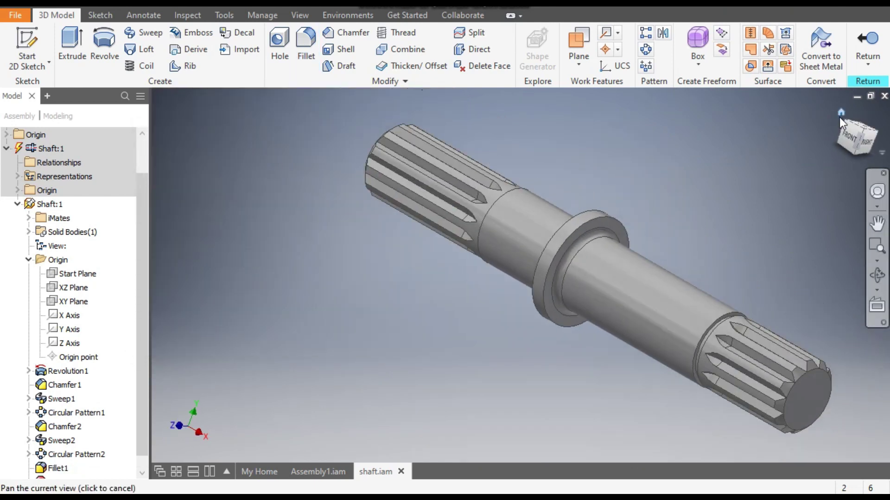
pyautogui.keyDown('shift'); pyautogui.moveTo(827, 160); pyautogui.dragTo(642, 298, button='middle'); pyautogui.keyUp('shift')
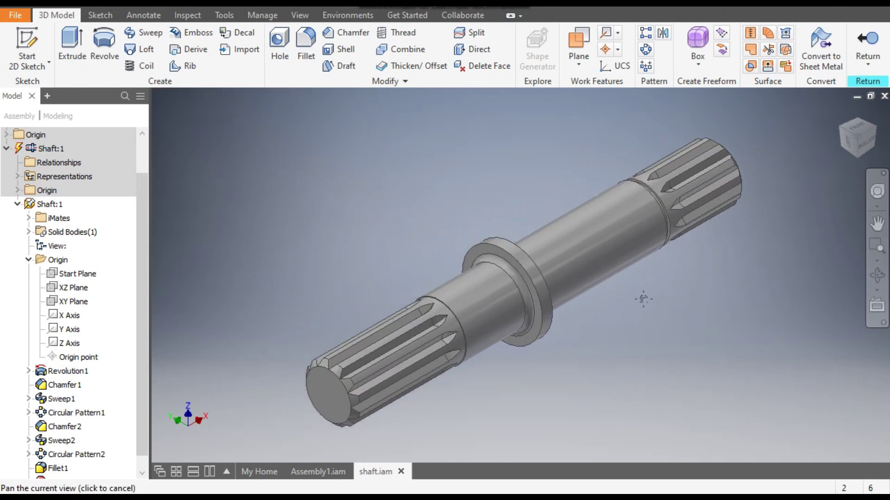
pyautogui.click(339, 6)
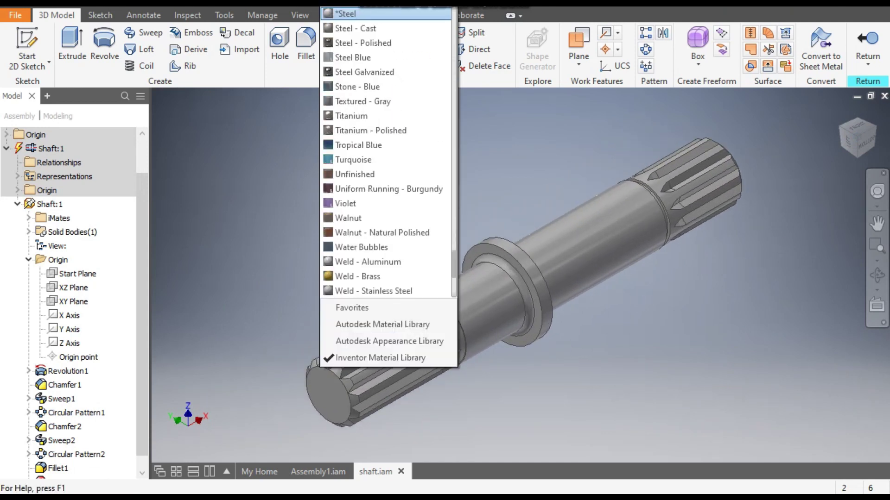
pyautogui.click(368, 44)
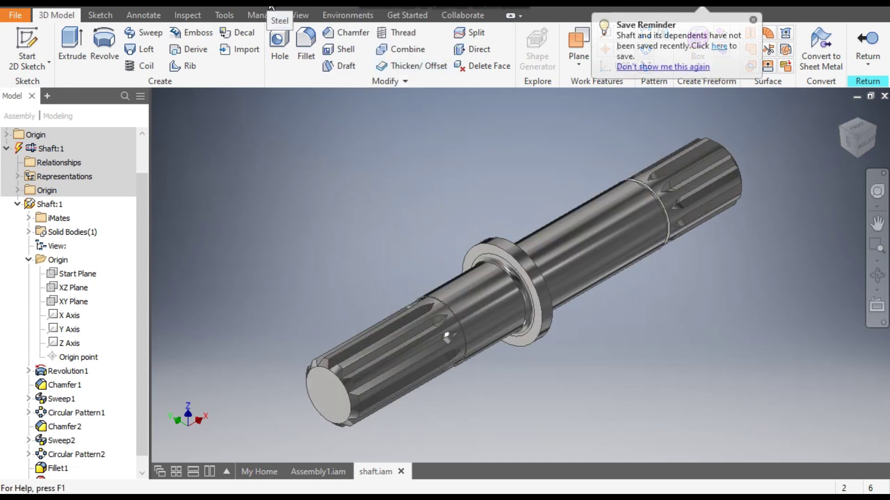
pyautogui.click(753, 19)
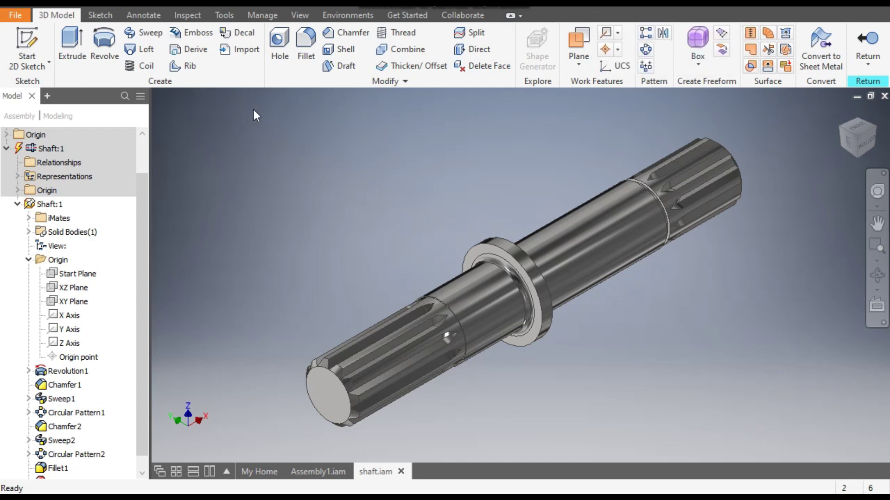
# - Update the model and return from part editing to the top-level shaft assembly
pyautogui.click(167, 2)
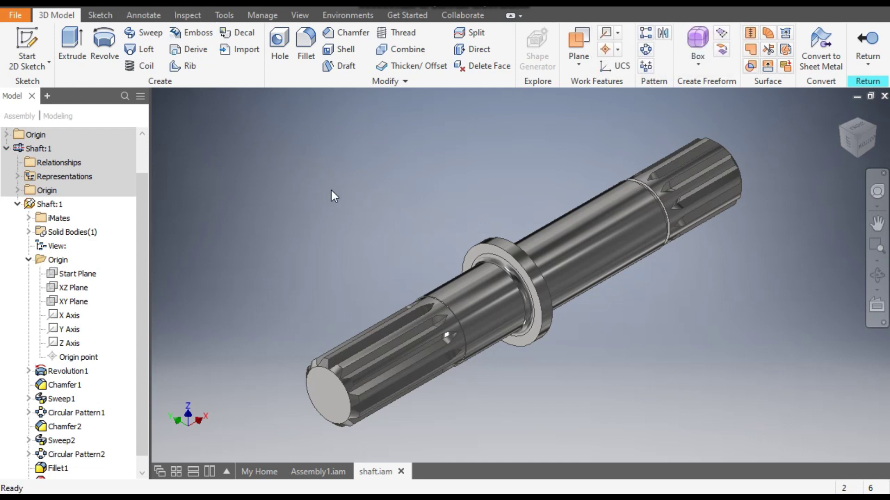
pyautogui.click(865, 38)
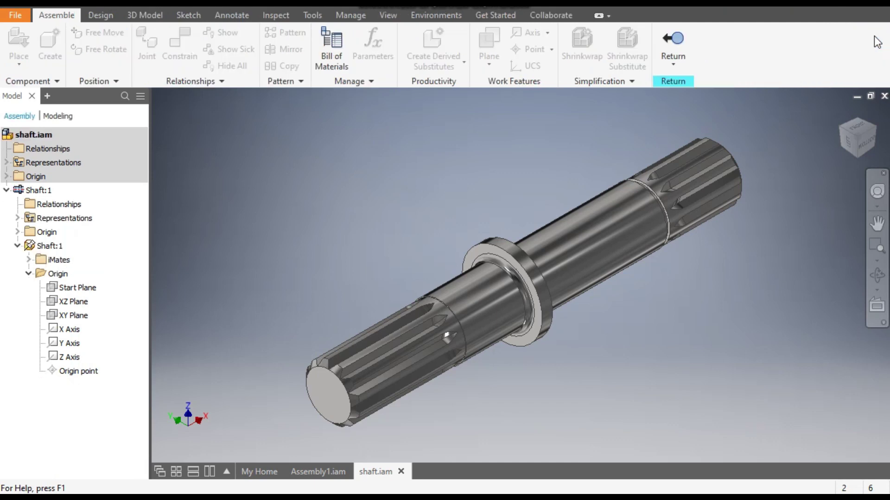
pyautogui.click(675, 40)
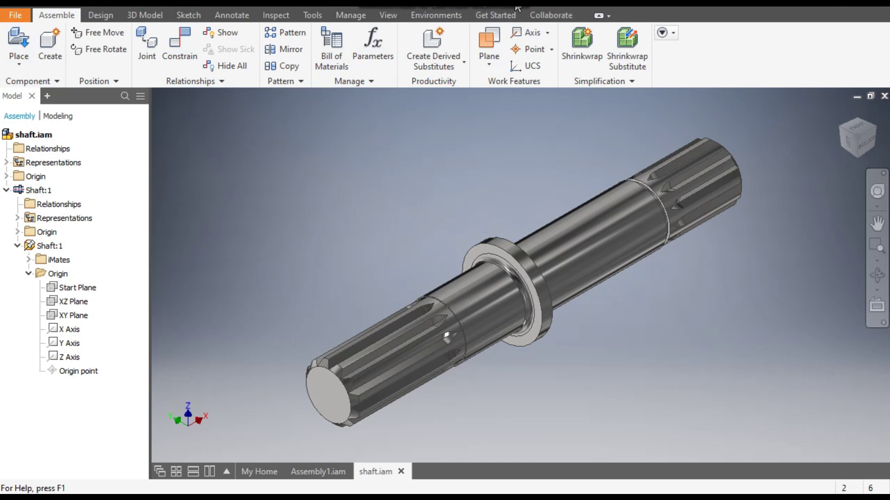
pyautogui.moveTo(430, 159); pyautogui.dragTo(410, 151, button='middle')
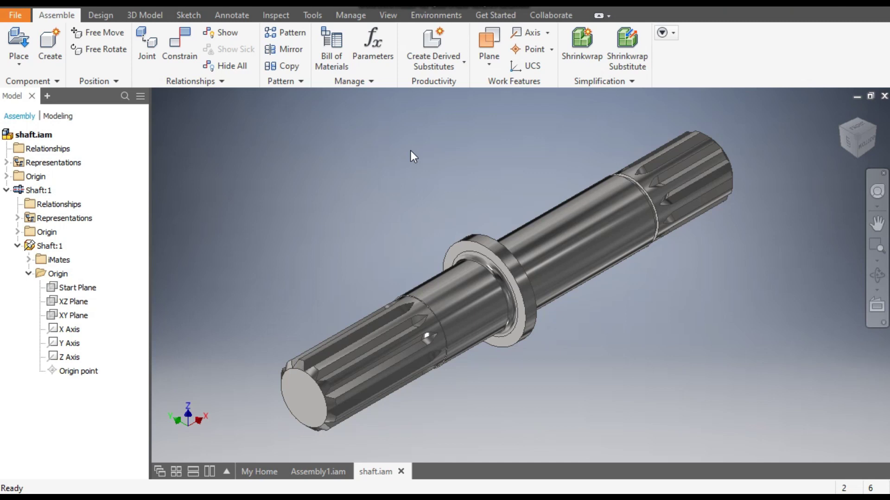